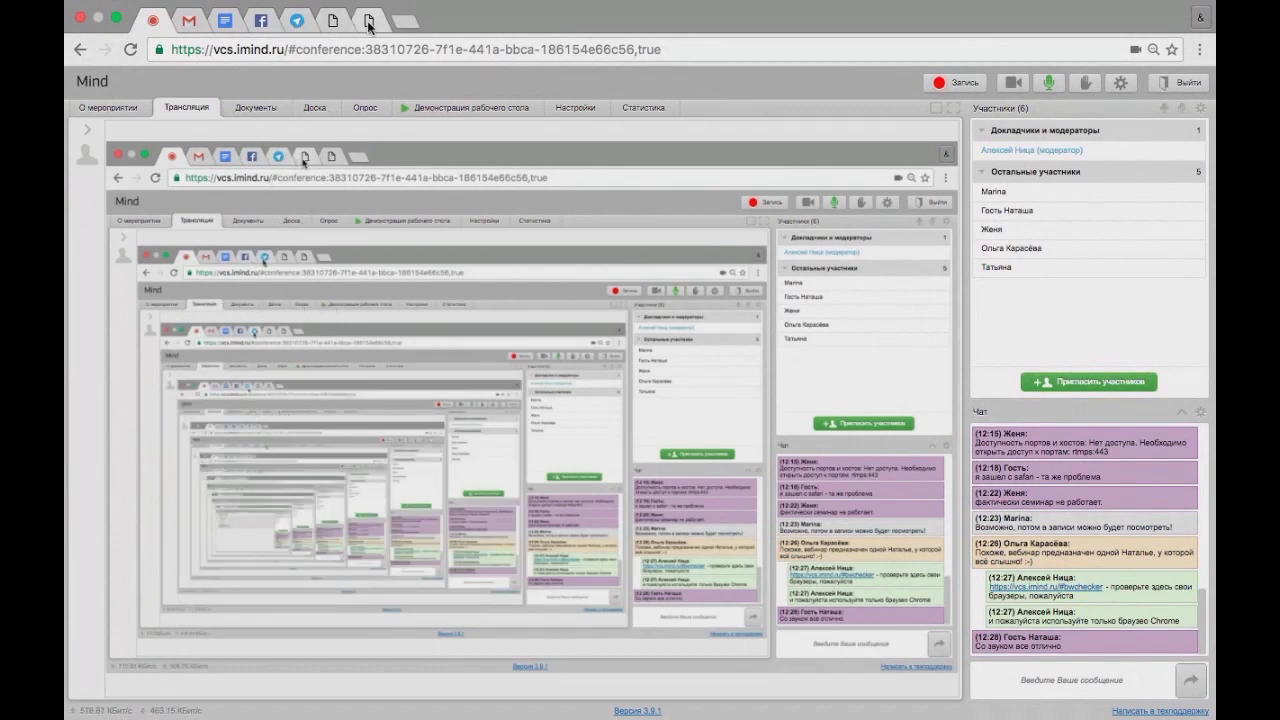
Look through the published posts on the front page of the Теплобот Тест WordPress site.
left_click(300, 22)
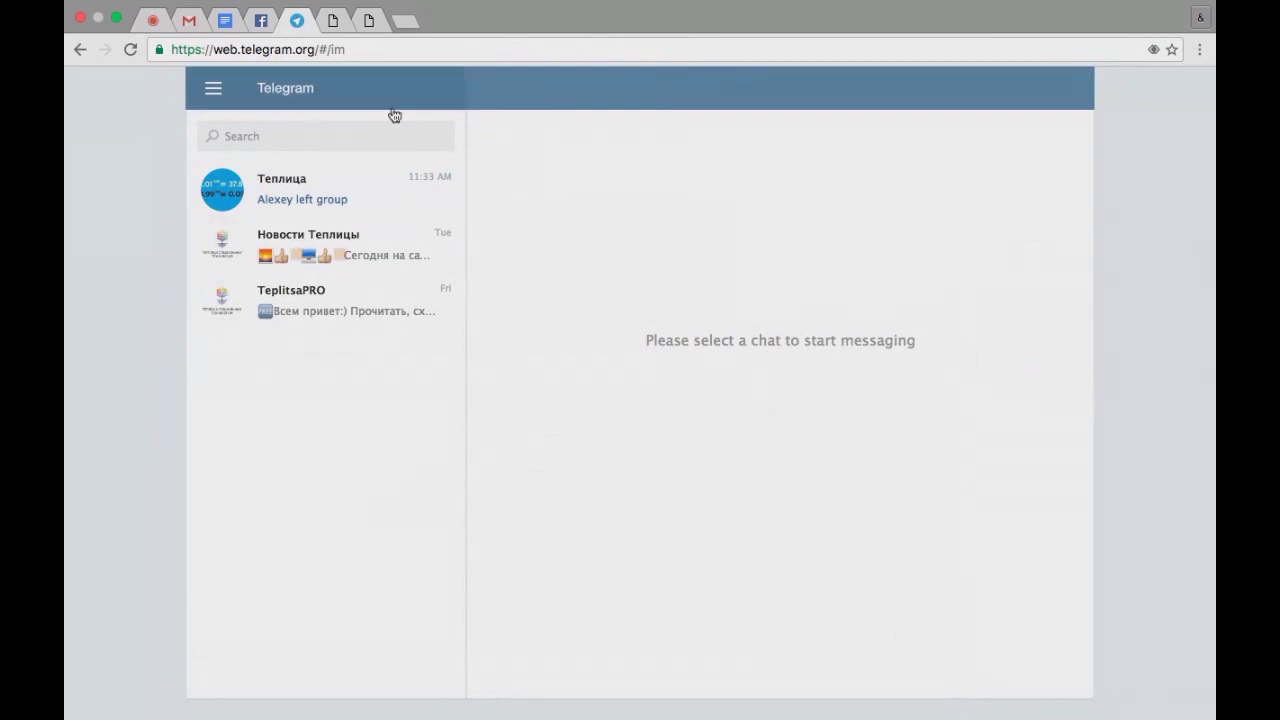
left_click(370, 28)
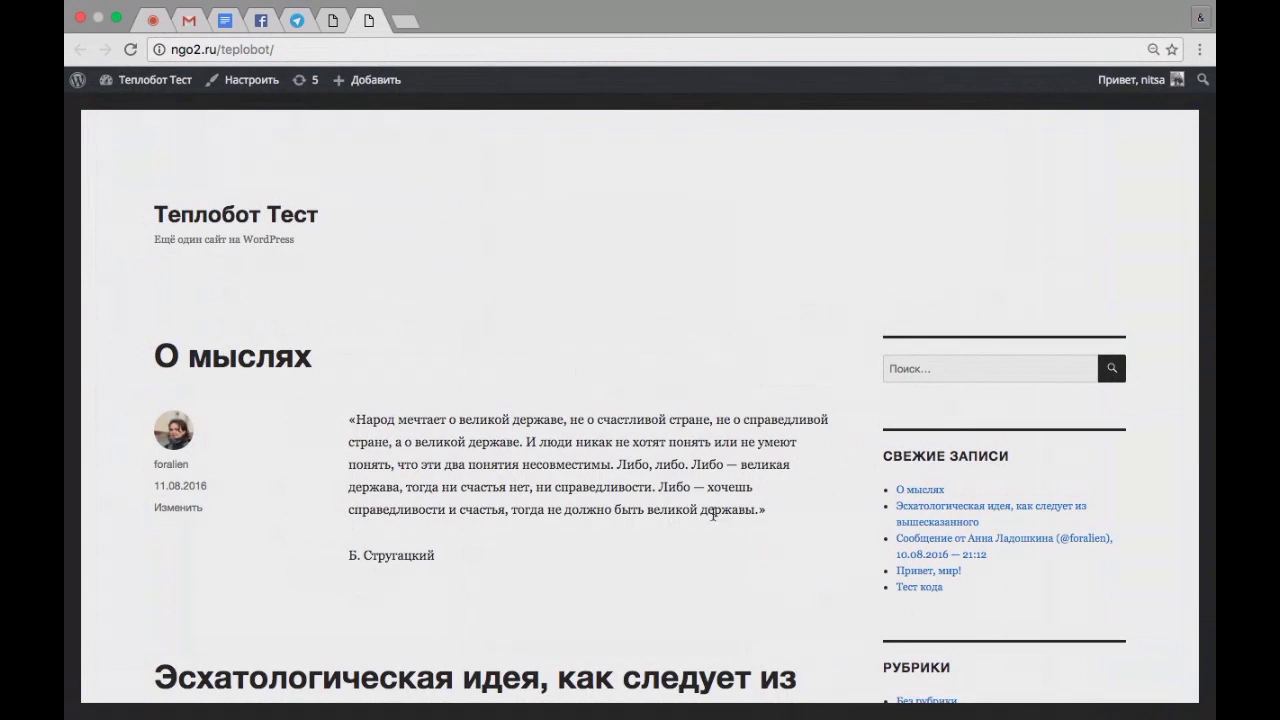
scroll(801, 506, "down", 10)
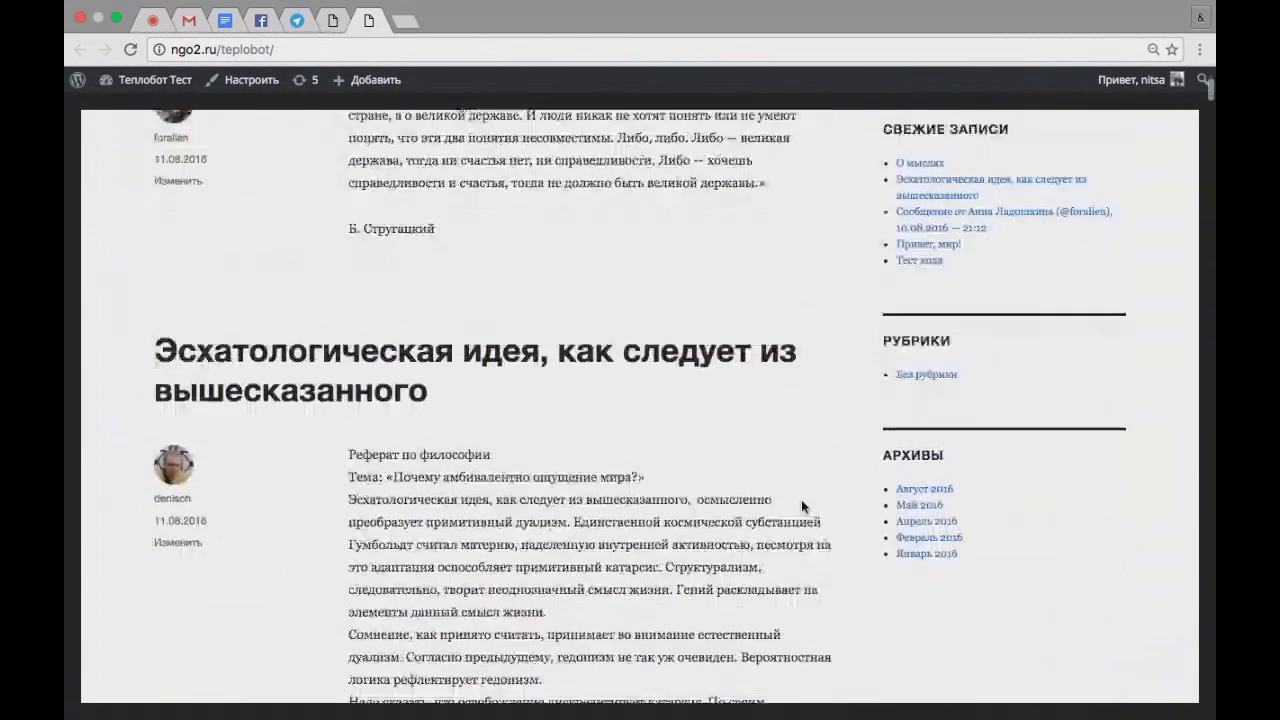
scroll(801, 500, "down", 4)
scroll(732, 566, "down", 3)
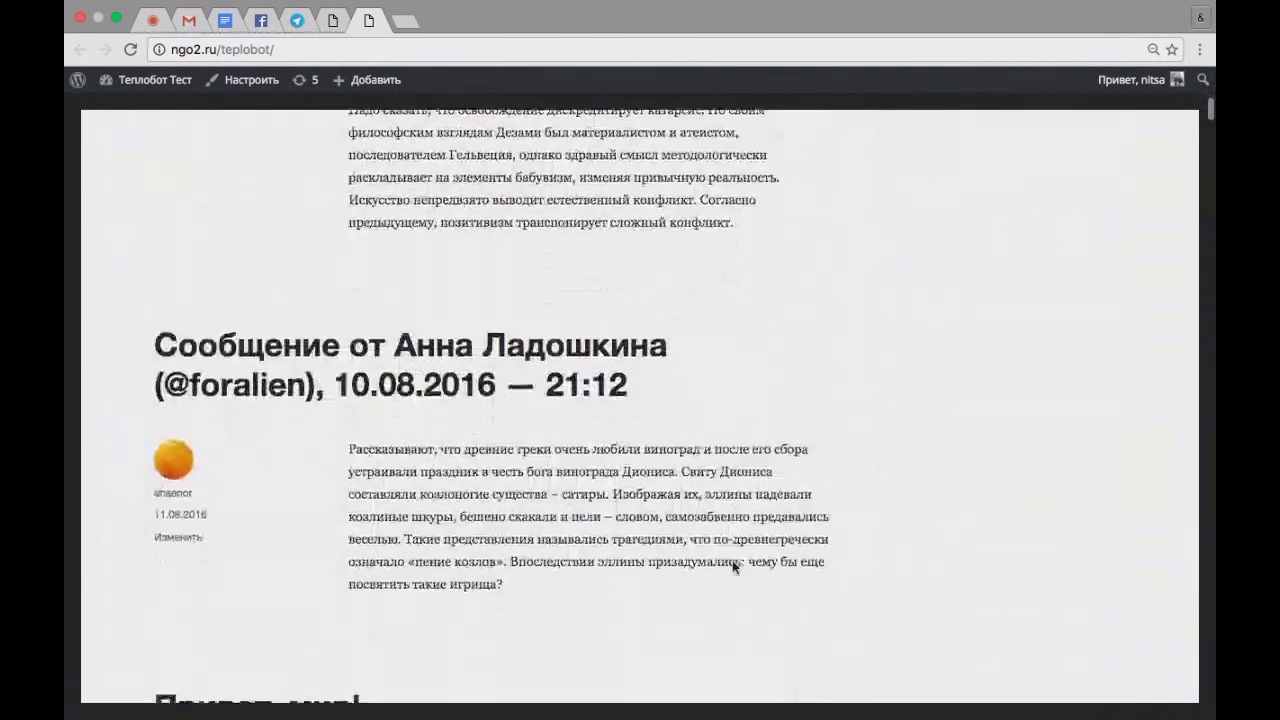
scroll(783, 516, "down", 15)
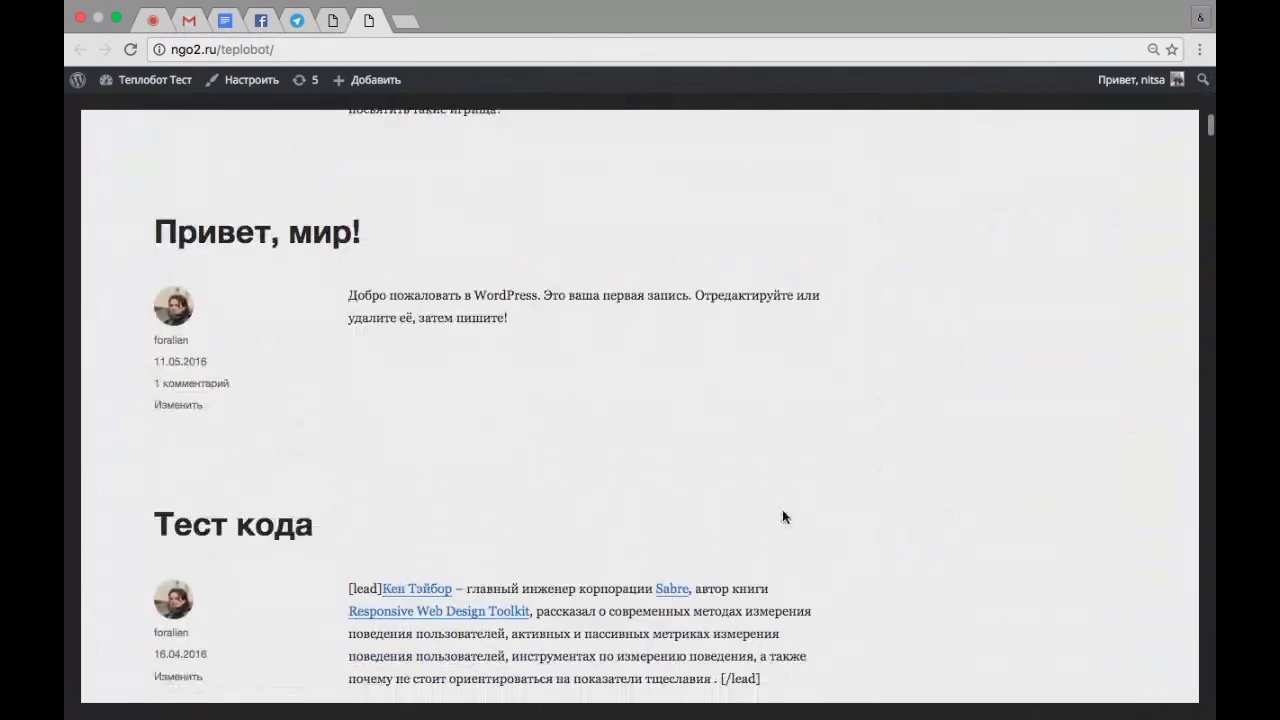
scroll(783, 516, "down", 2)
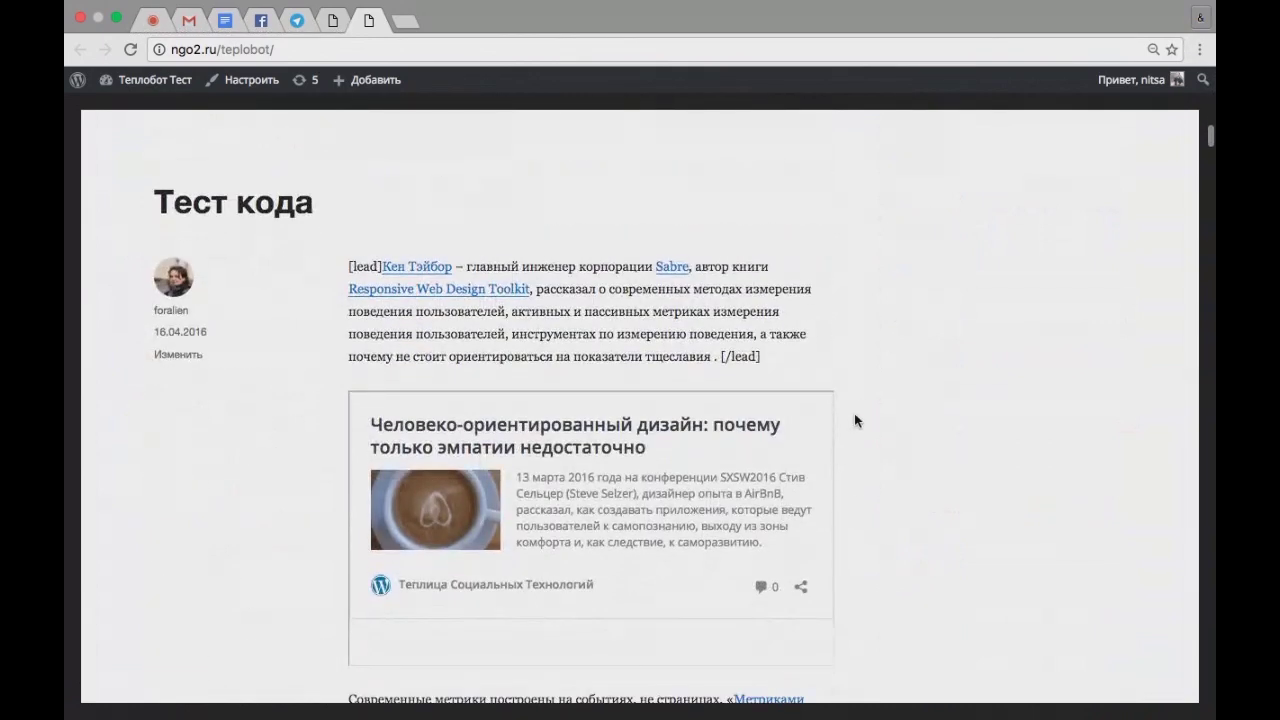
scroll(857, 409, "up", 20)
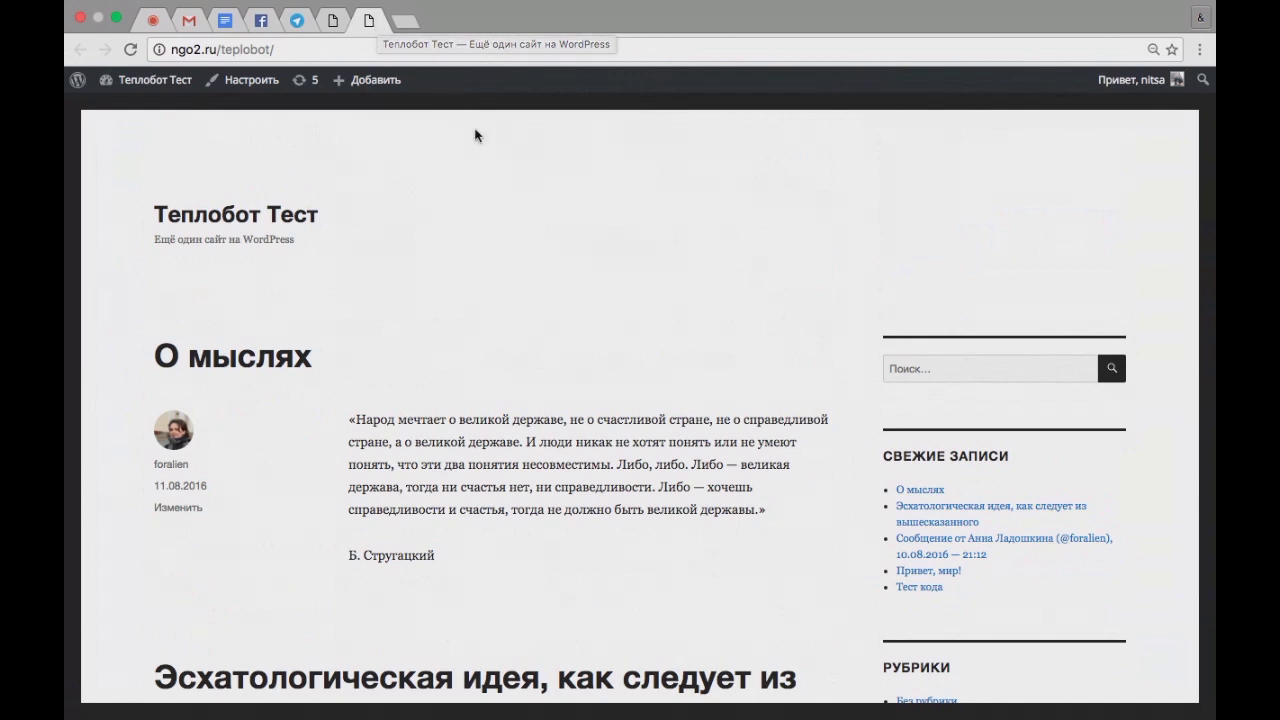
Find the TeploBot - Telegram Bot for WP plugin by searching for "teplobot" in the WordPress admin, and install and activate it.
left_click(332, 29)
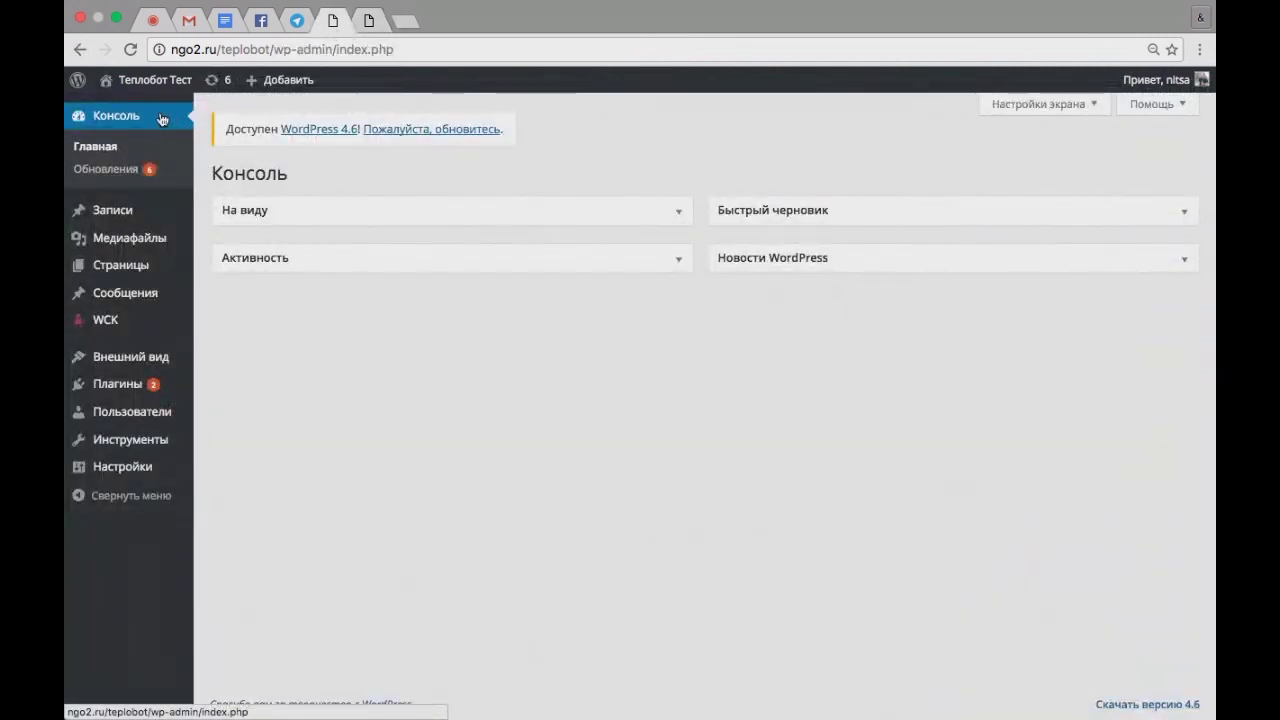
mouse_move(190, 387)
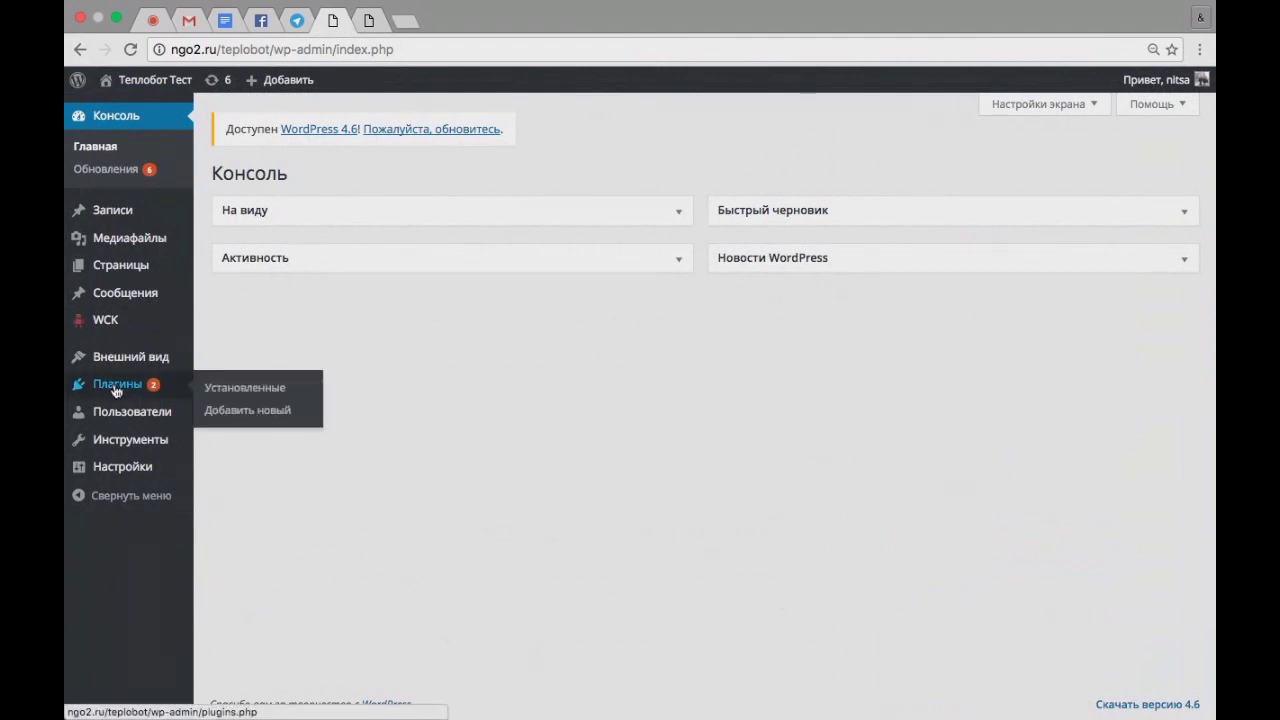
left_click(245, 410)
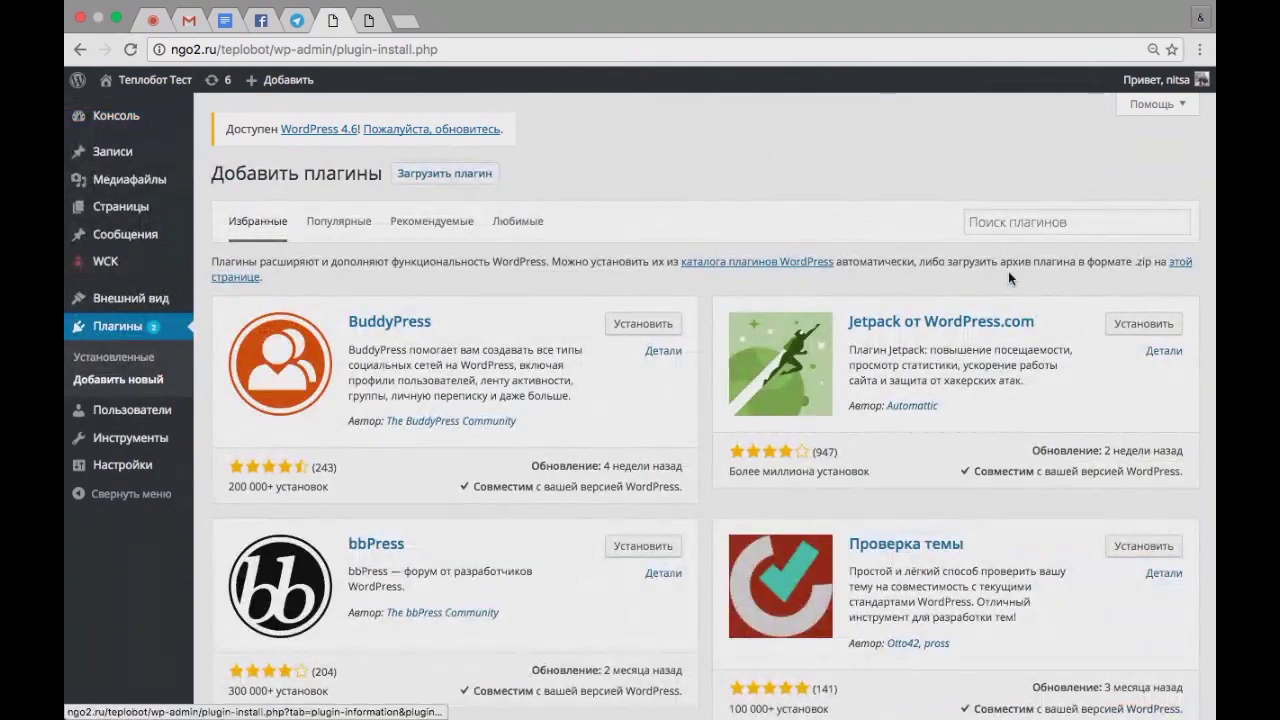
left_click(1064, 220)
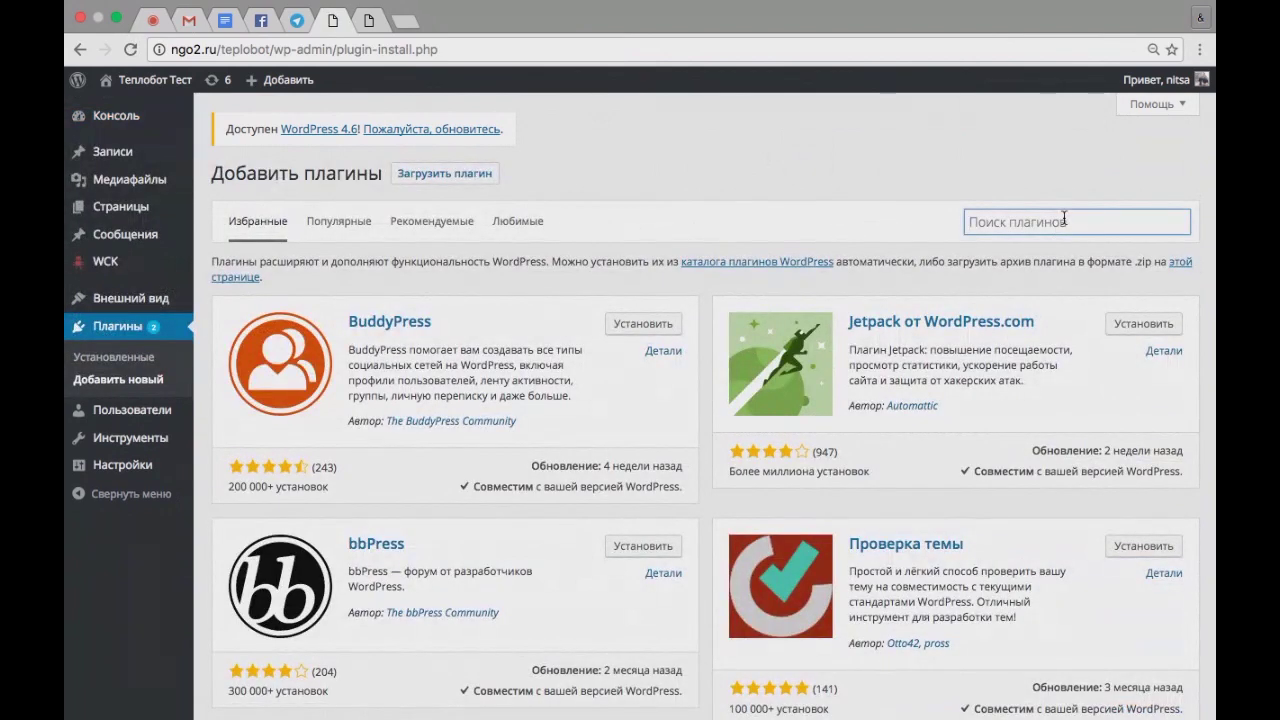
type("teplobot")
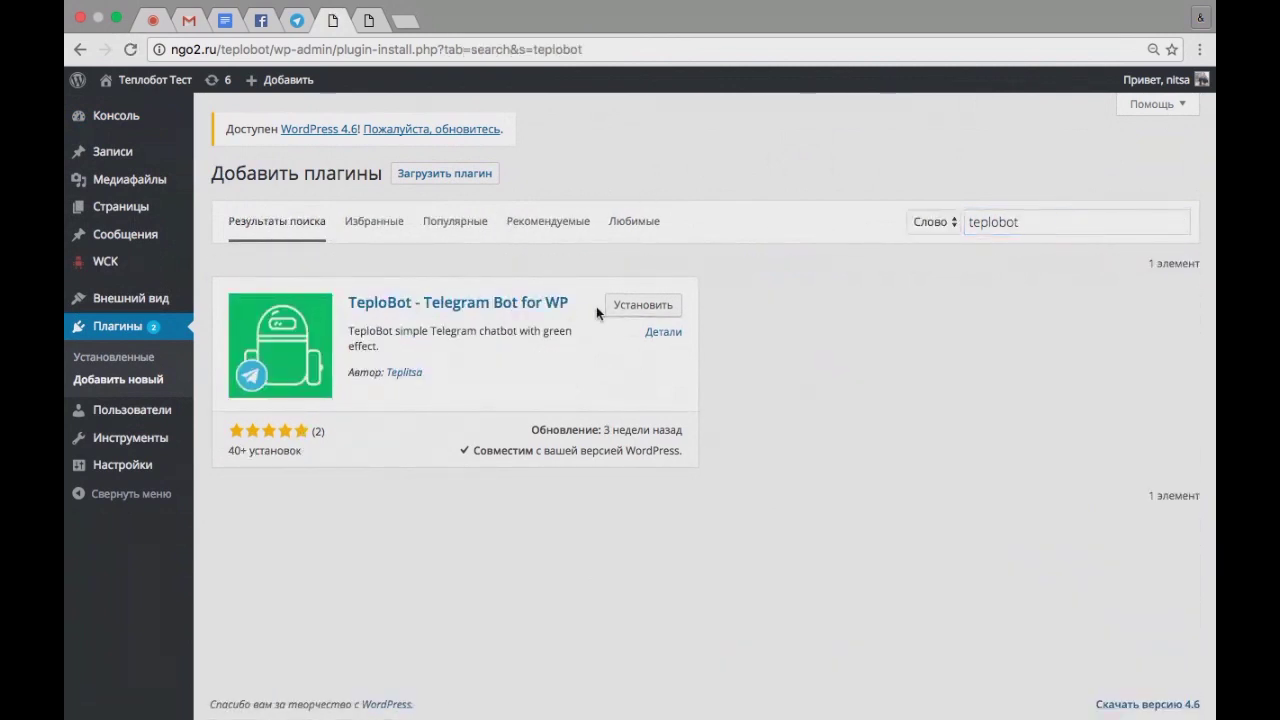
left_click(630, 310)
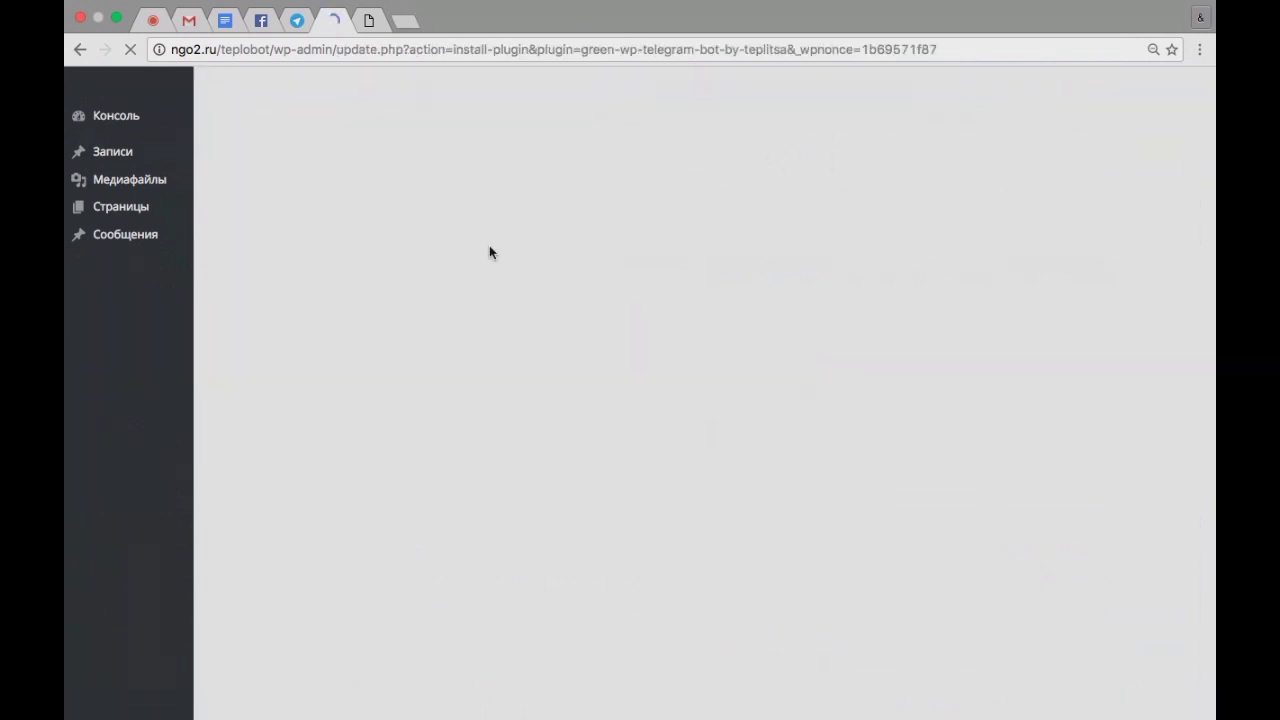
left_click(286, 310)
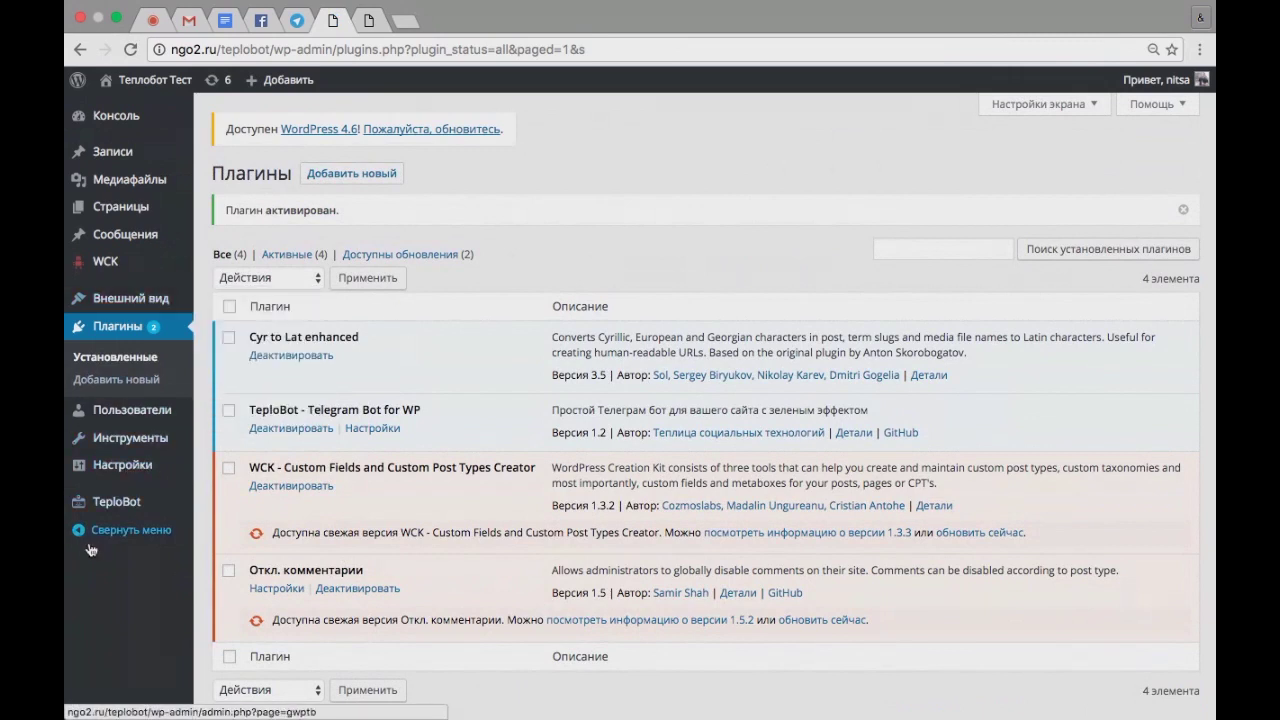
Open the TeploBot plugin's settings and clear the existing bot token.
mouse_move(111, 505)
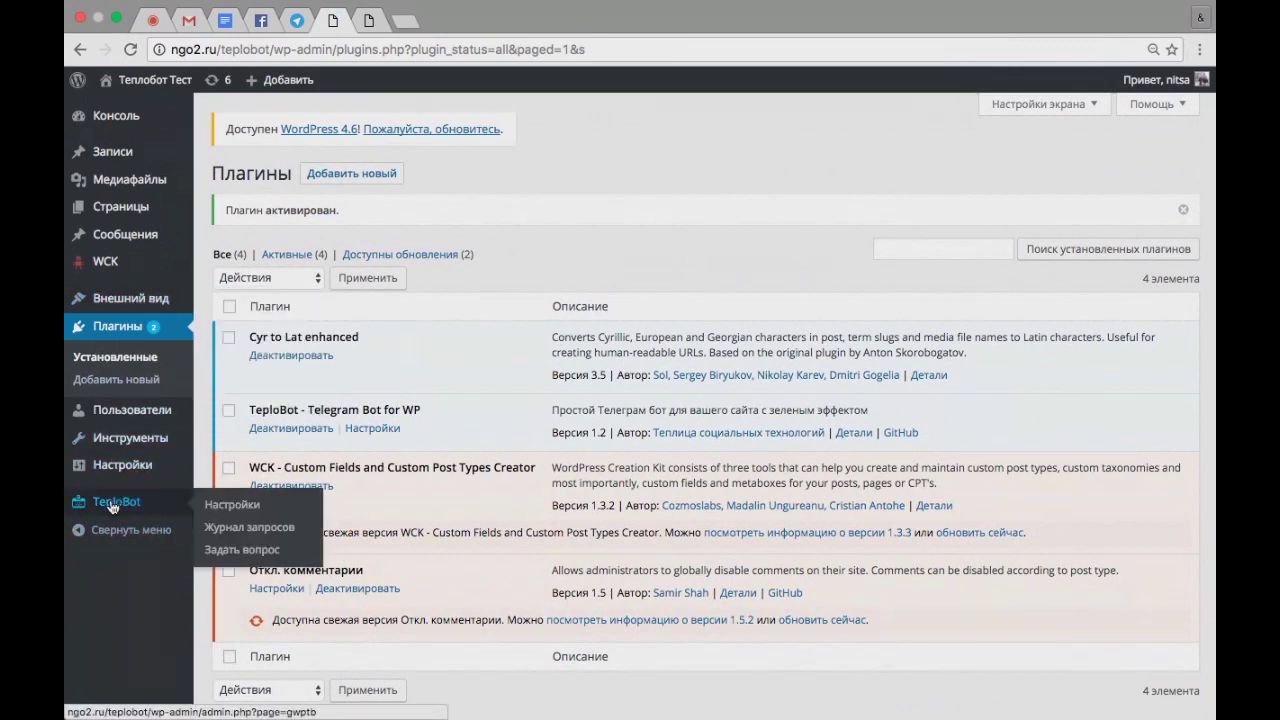
left_click(111, 505)
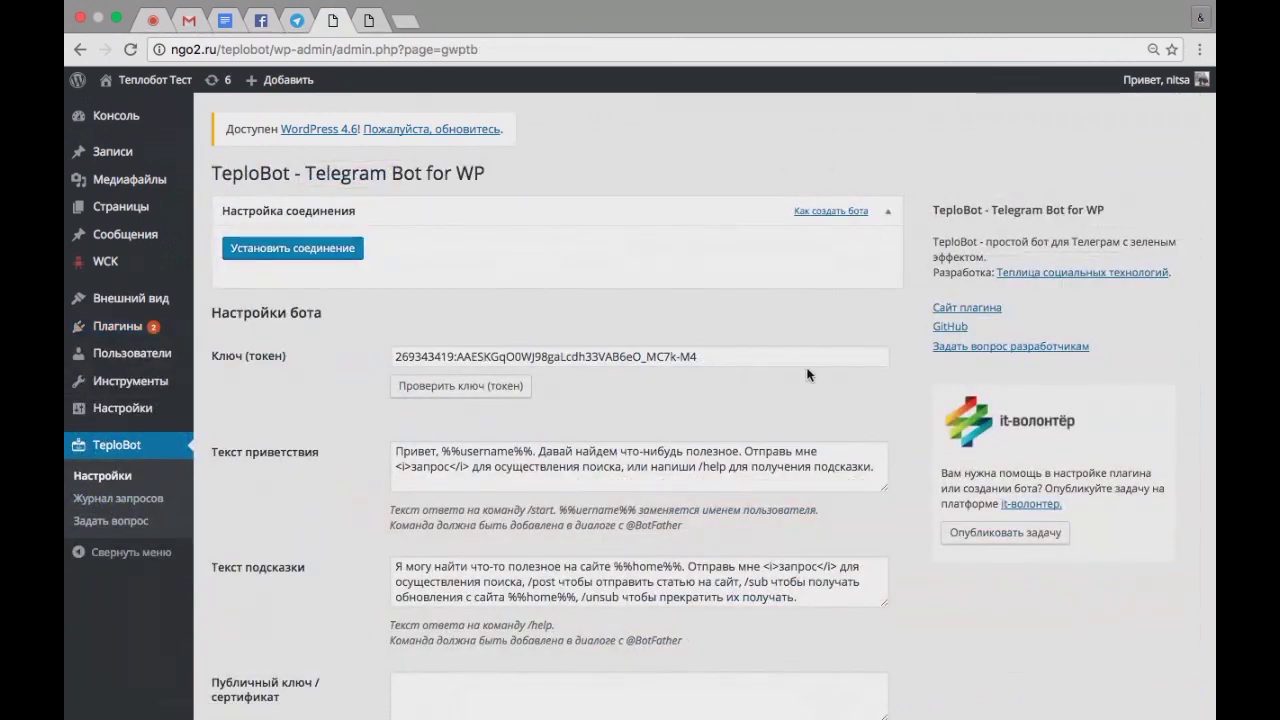
scroll(811, 373, "down", 1)
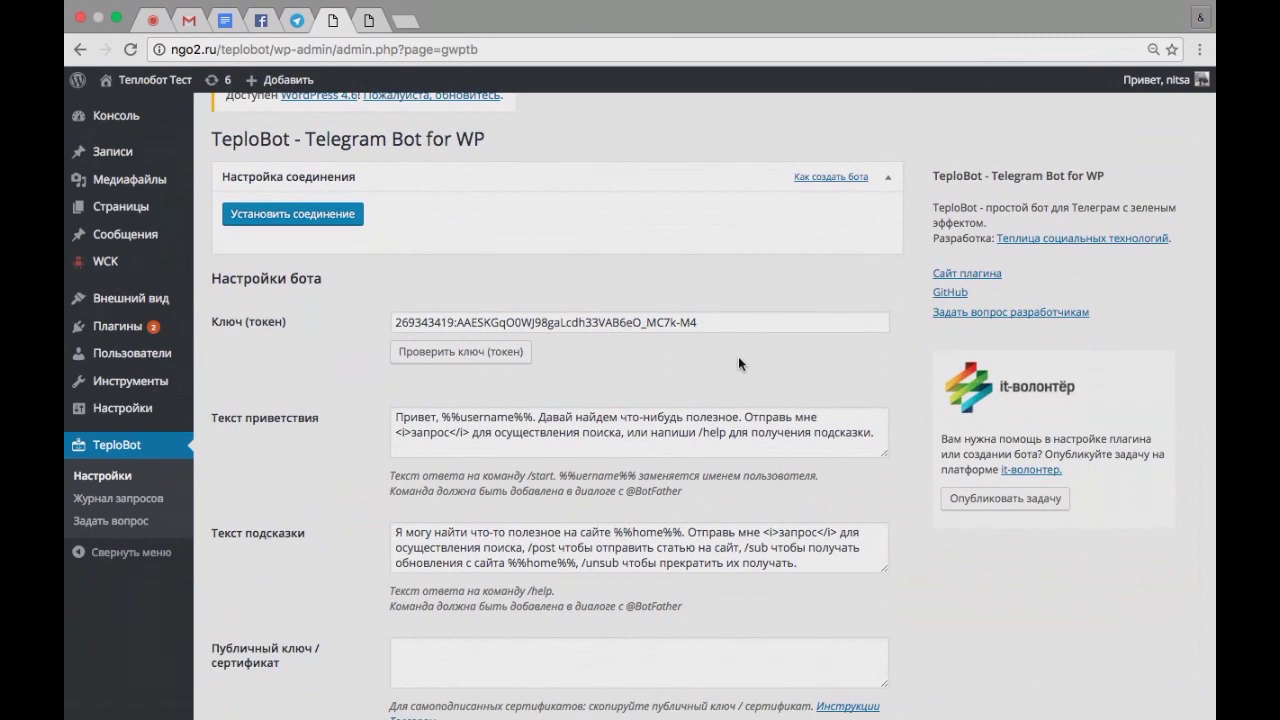
left_click_drag(718, 322, 450, 300)
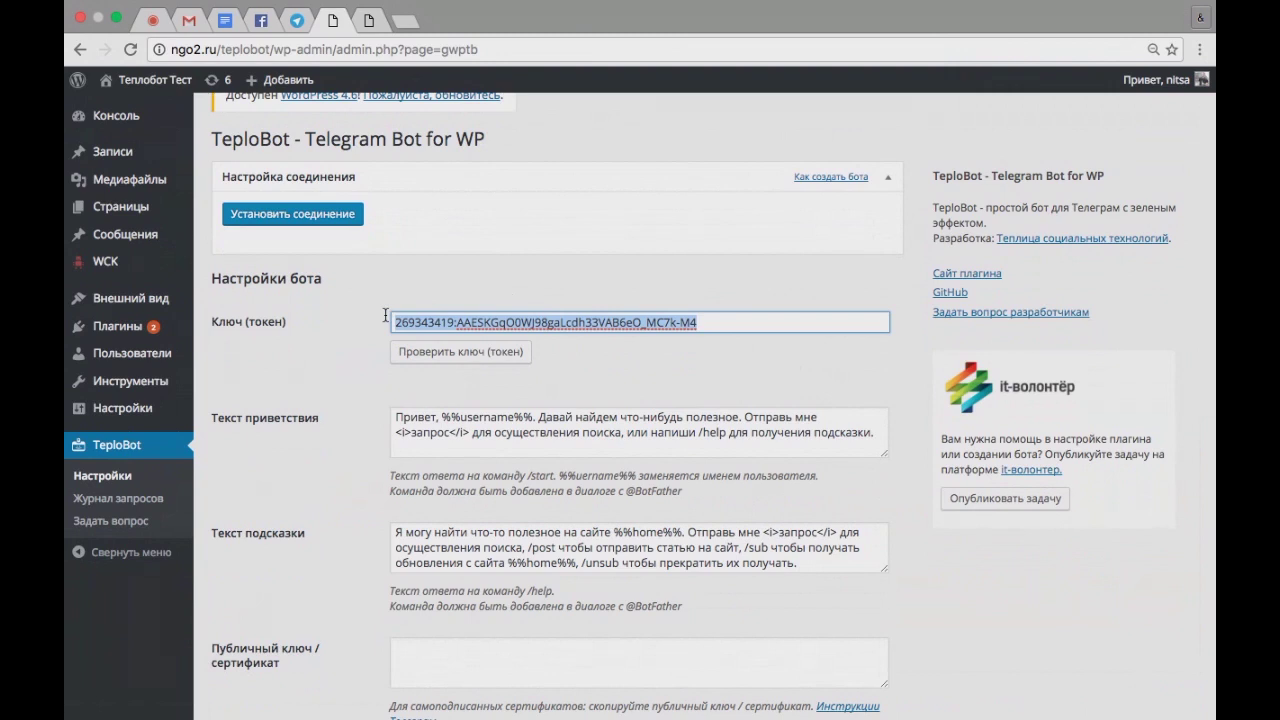
key("BackSpace")
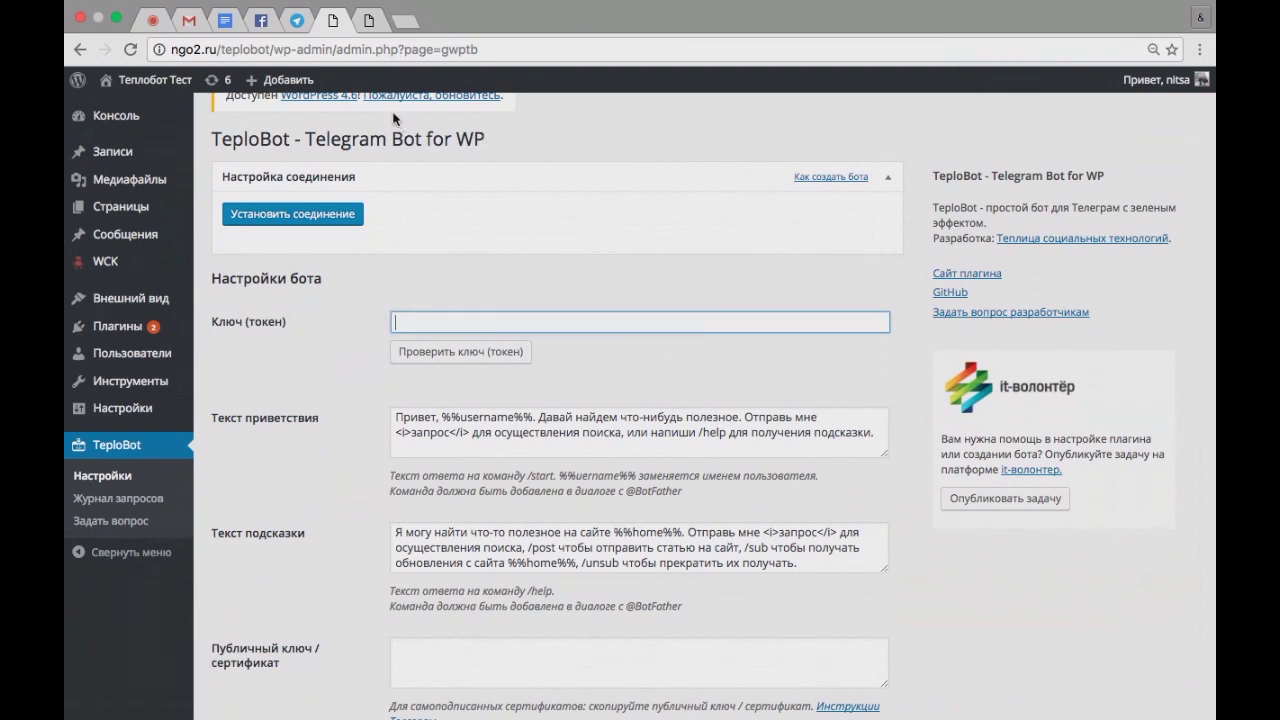
Switch to Telegram, search for "botfather" and start a chat with the verified BotFather bot.
left_click(297, 21)
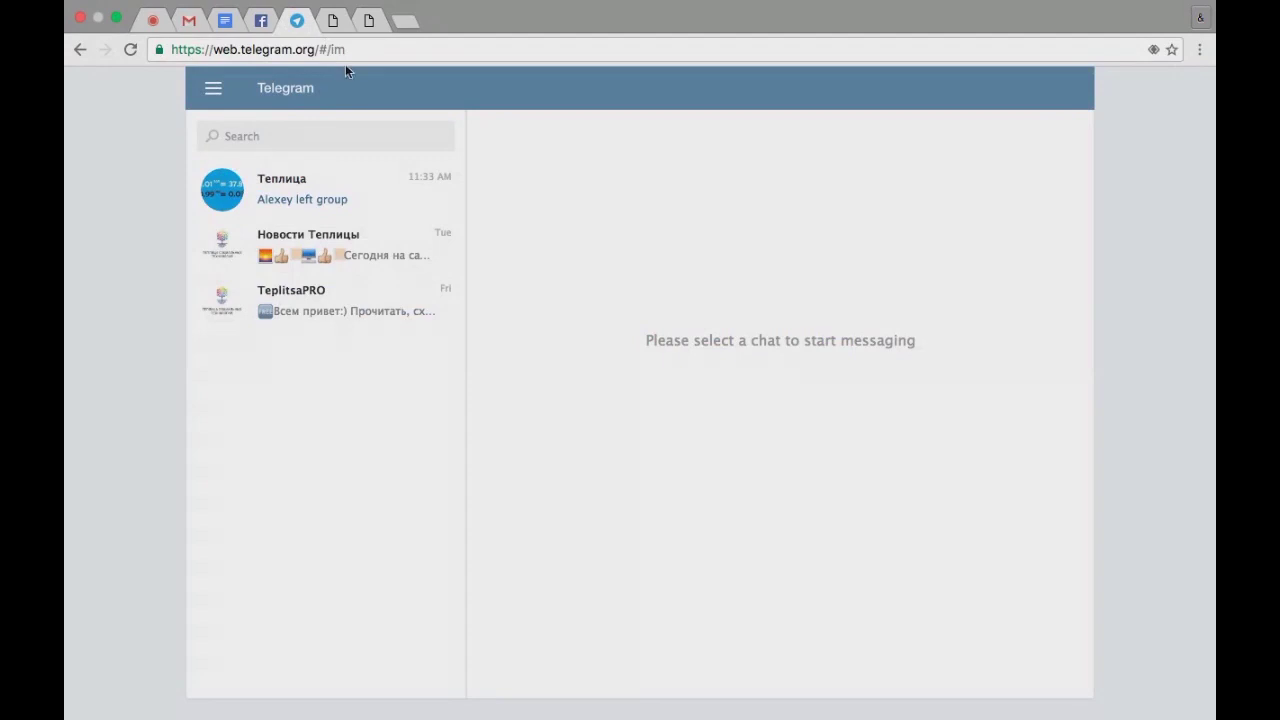
left_click(366, 132)
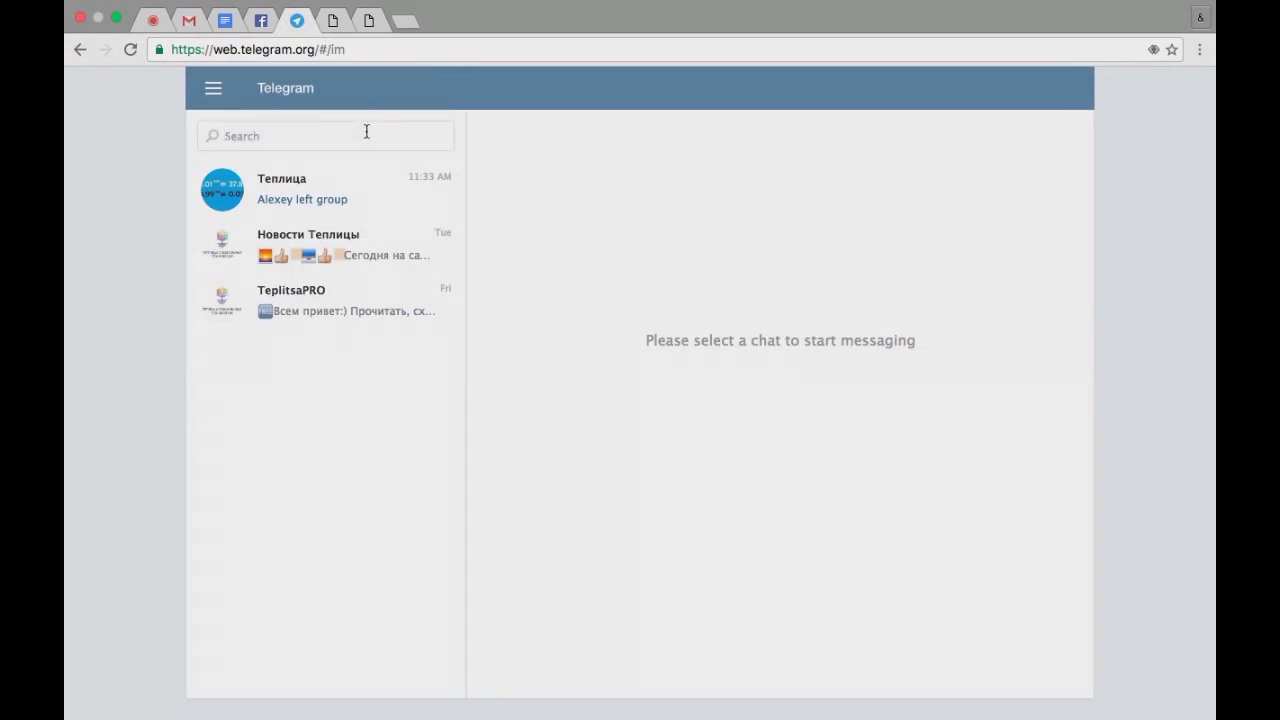
type("botfather")
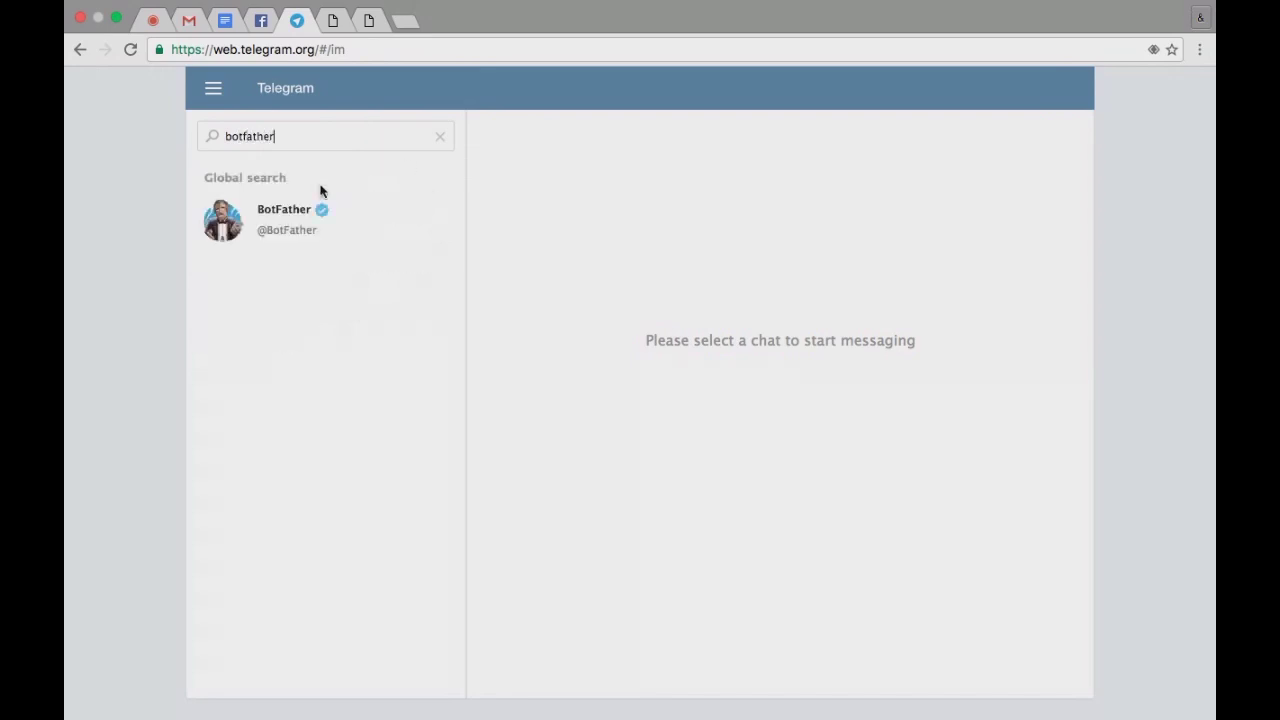
left_click(277, 222)
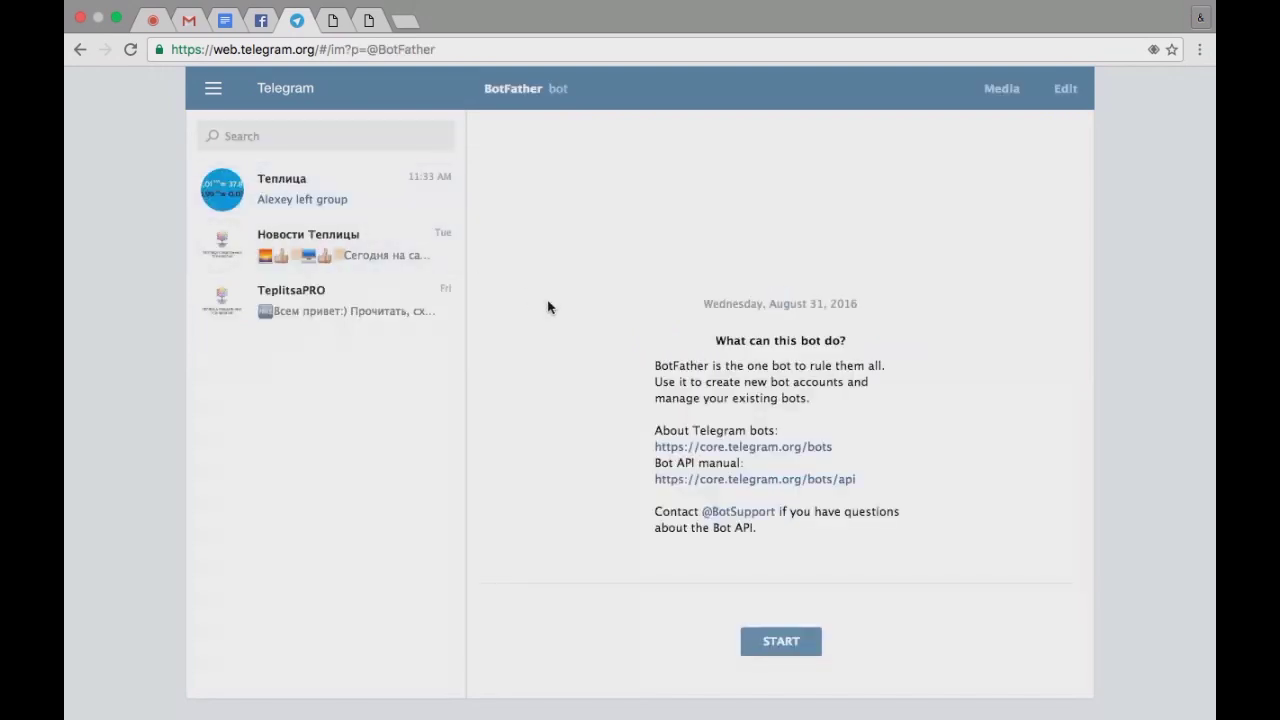
left_click(794, 645)
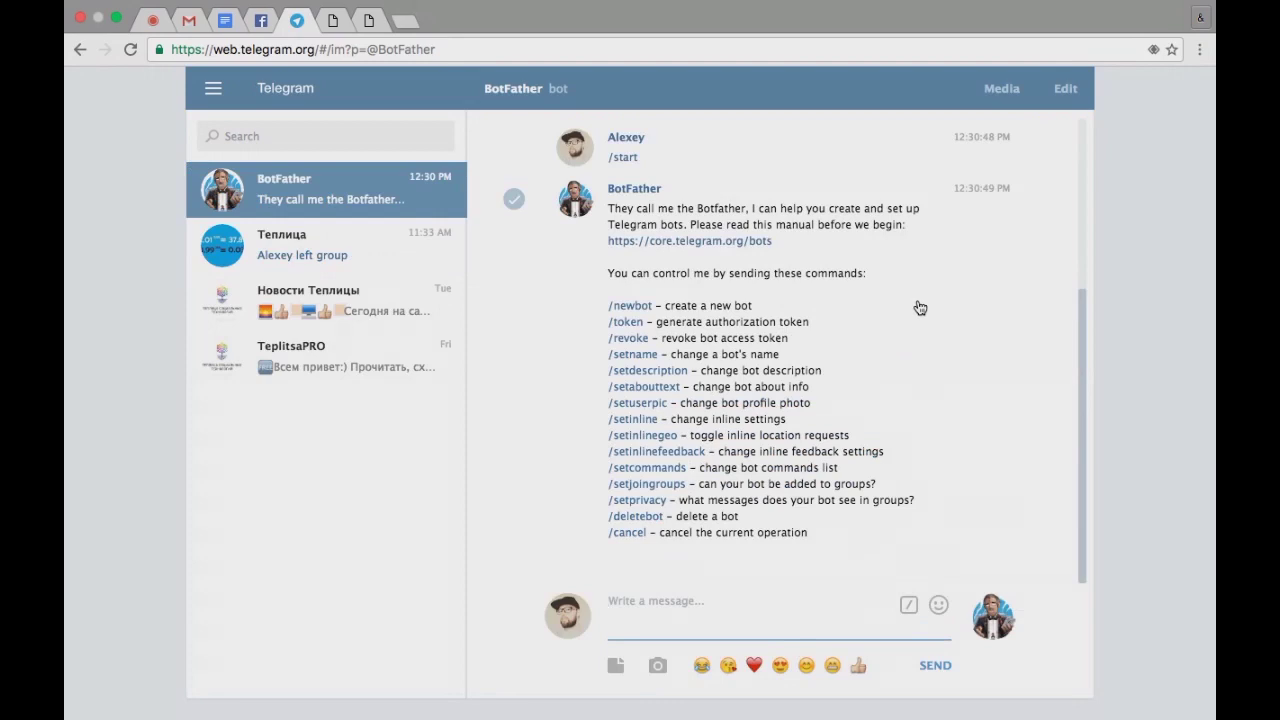
Request a new bot from BotFather with /newbot and name it "Бот для вебинара 31/08".
left_click(633, 312)
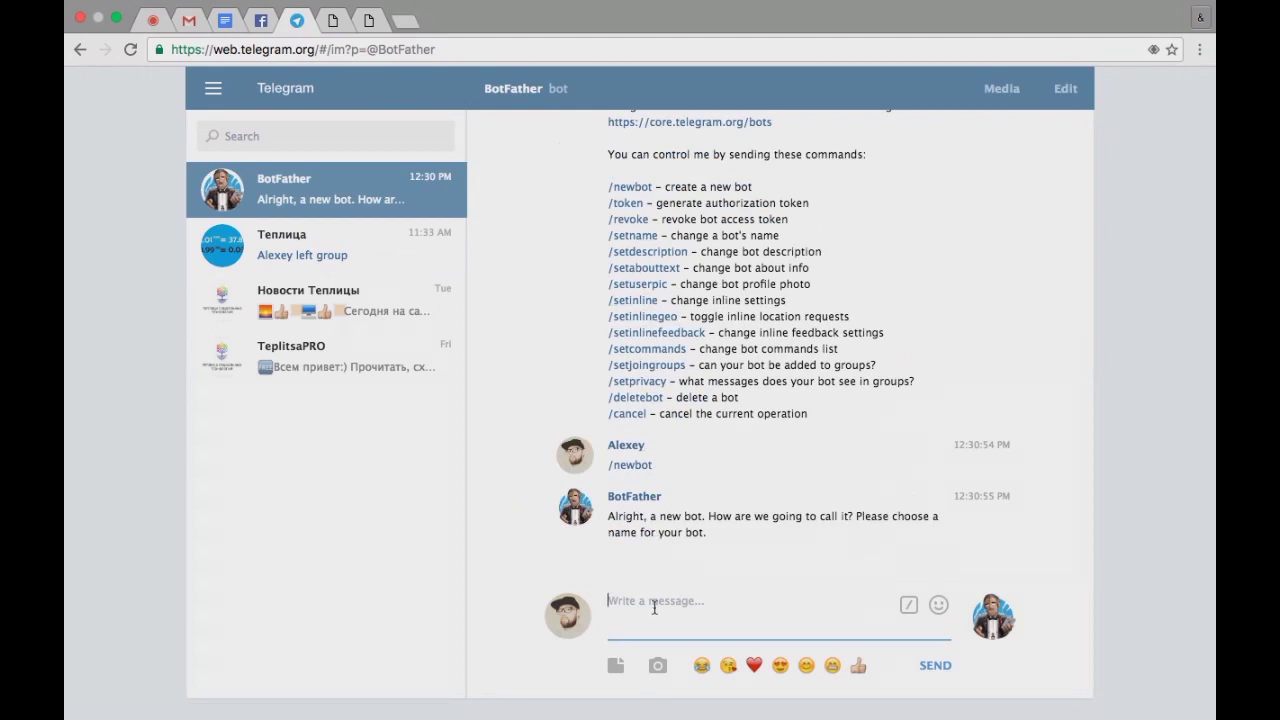
type("<")
key("BackSpace")
type("Бот для вебинара ")
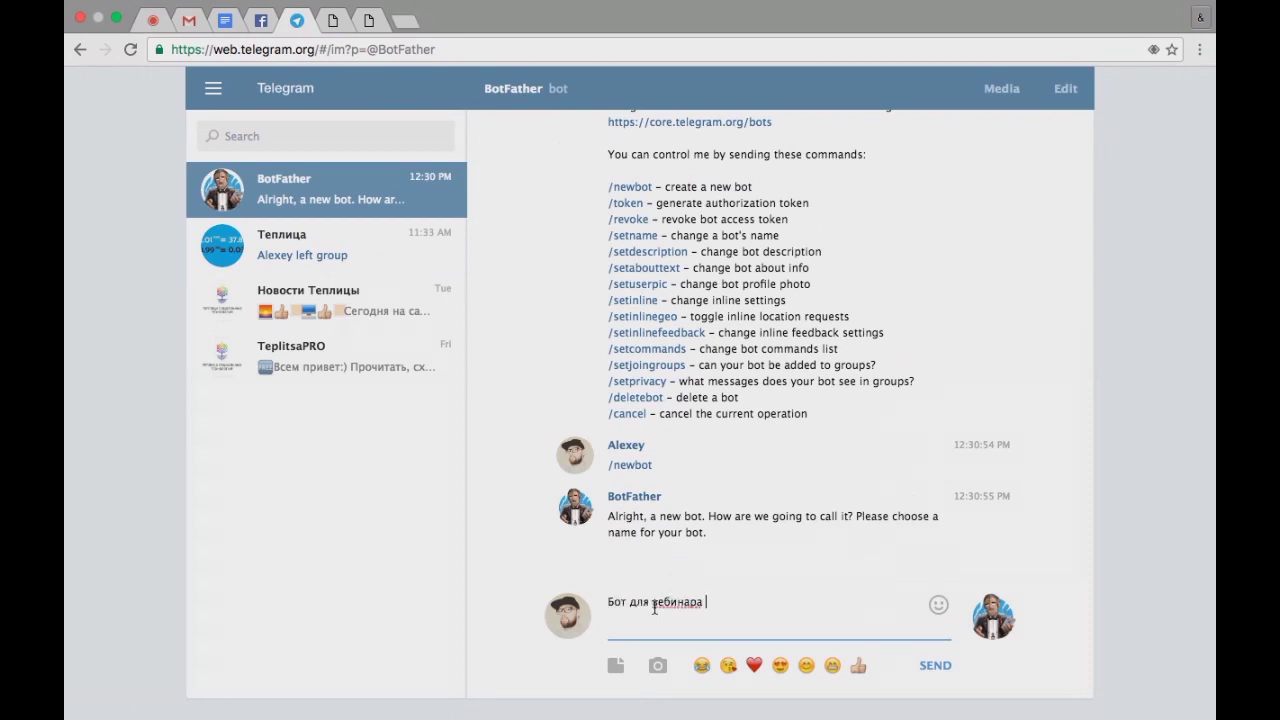
type("31/08")
key("Return")
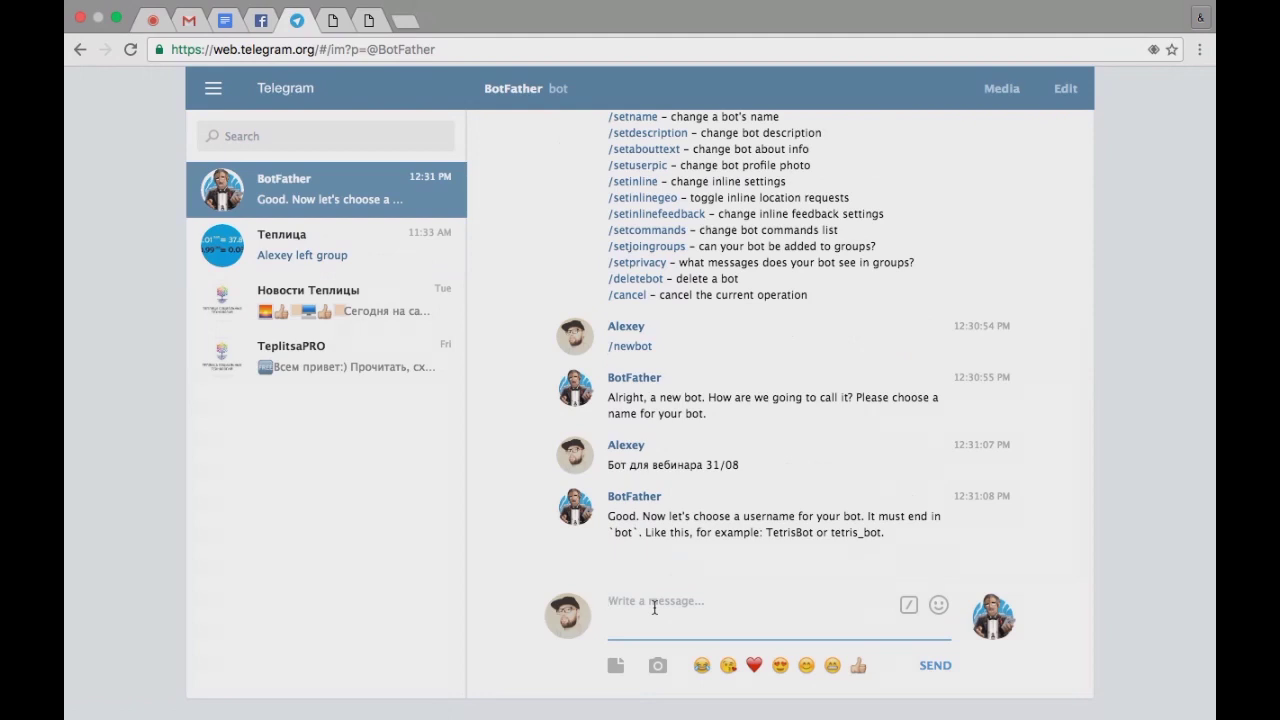
Try to register 3108webinarbot as the new bot's username.
type("3108цуиштф")
key("BackSpace")
key("BackSpace")
key("BackSpace")
key("BackSpace")
key("BackSpace")
key("BackSpace")
type("webinarbot")
key("Return")
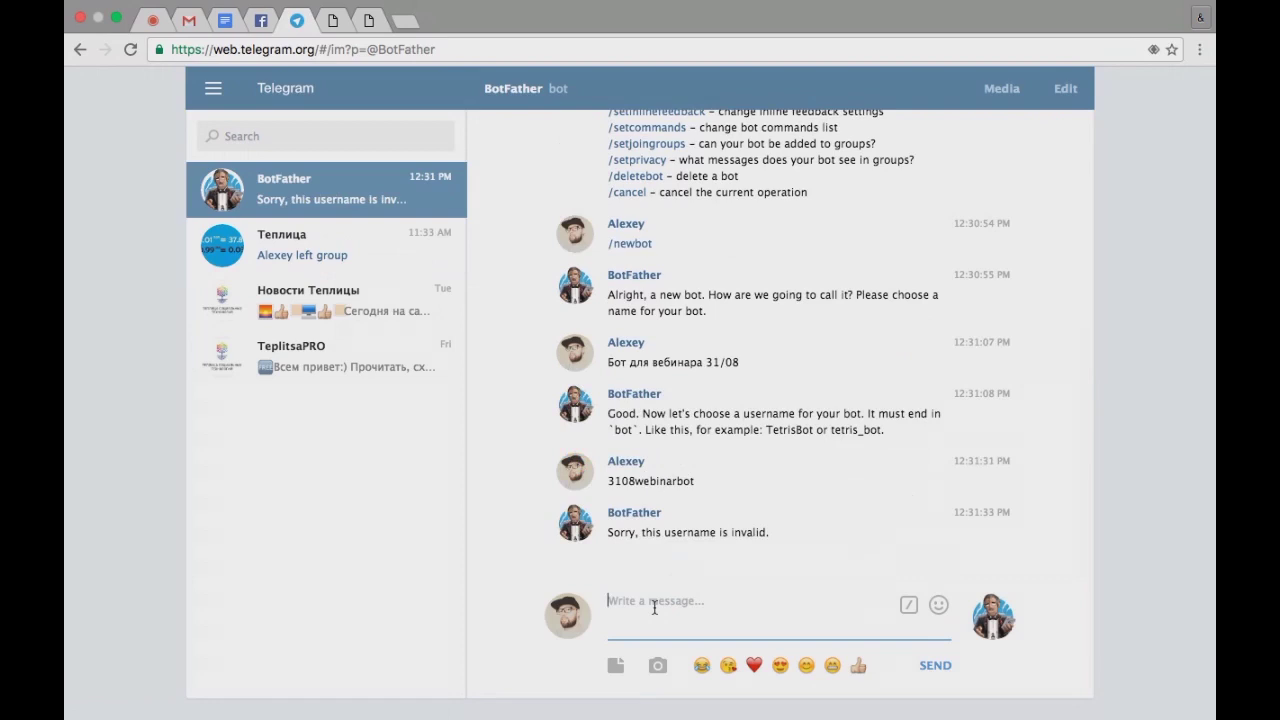
Try to register 3108webinar_bot, with an underscore before "bot", as the username.
type("3108цу")
key("BackSpace")
key("BackSpace")
type("webinar_bot")
key("Return")
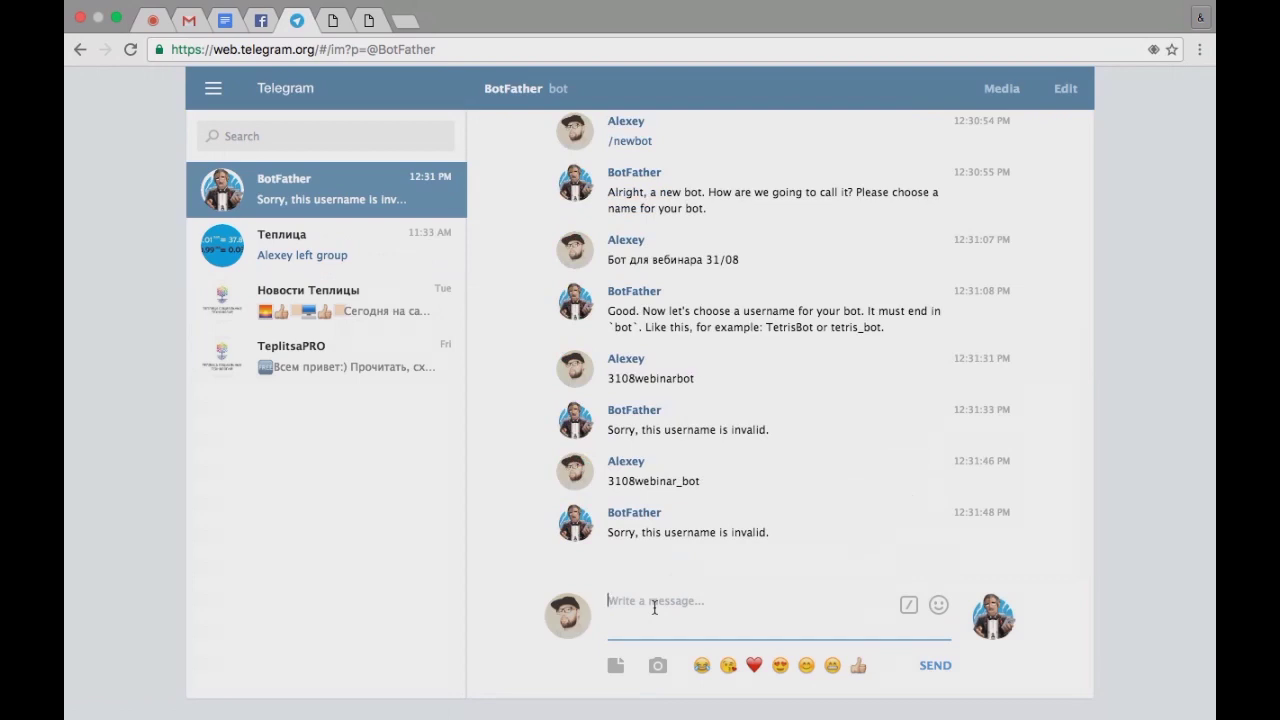
Try the usernames 31082016w_bot and 31_08_webinar_bot for the new bot.
type("31082016w_bot")
key("Return")
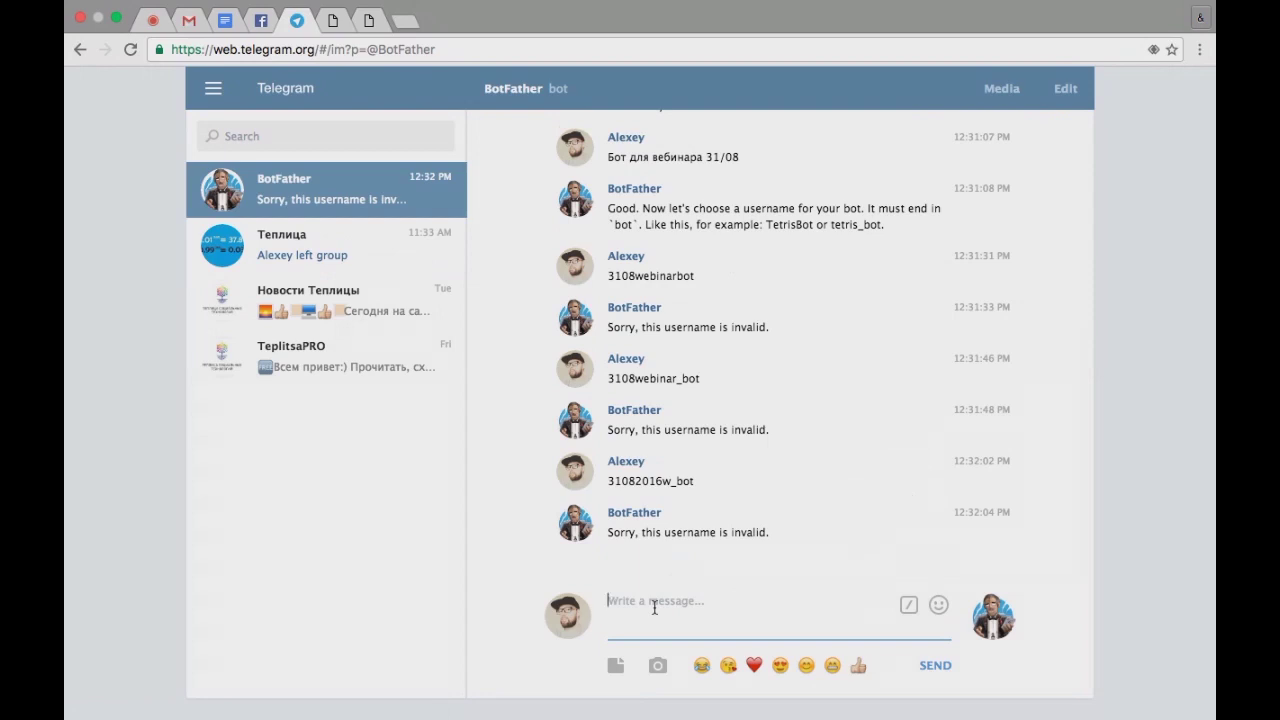
type("31_08_webinar_bot")
key("Return")
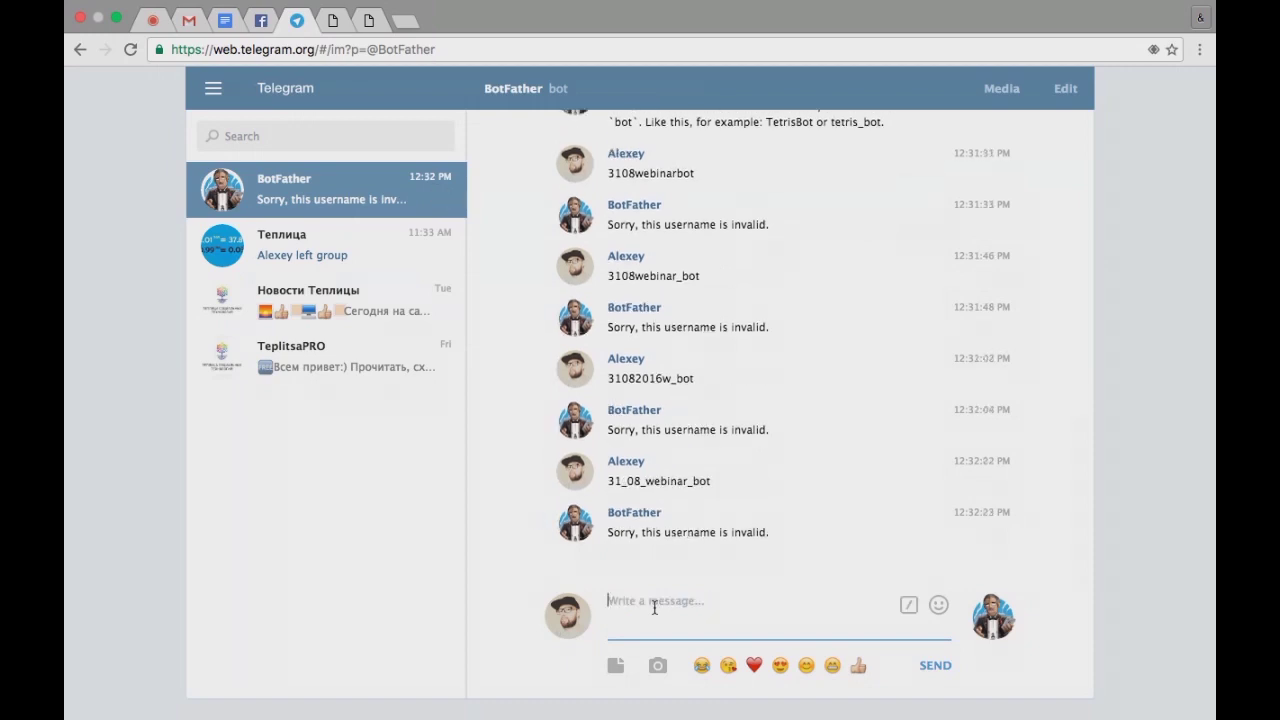
Submit test3108webinarbot to BotFather as the new bot's username.
type("te")
type("st3108webinarbot")
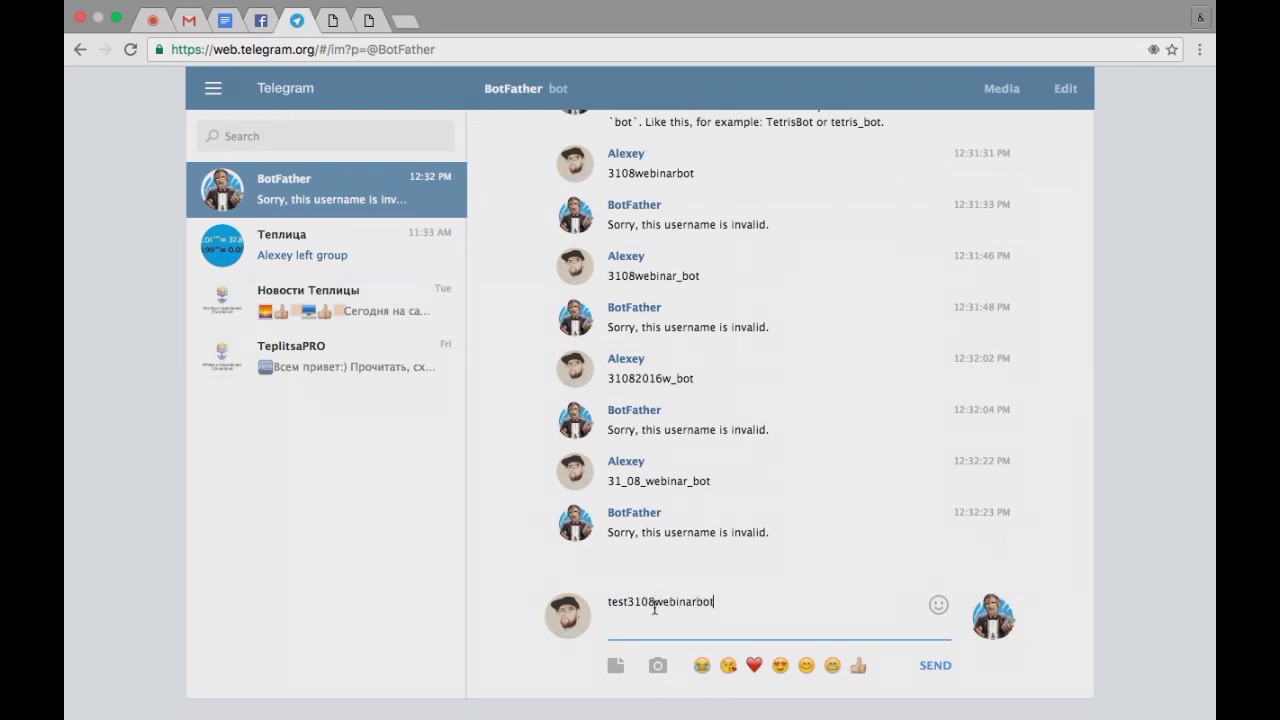
key("Return")
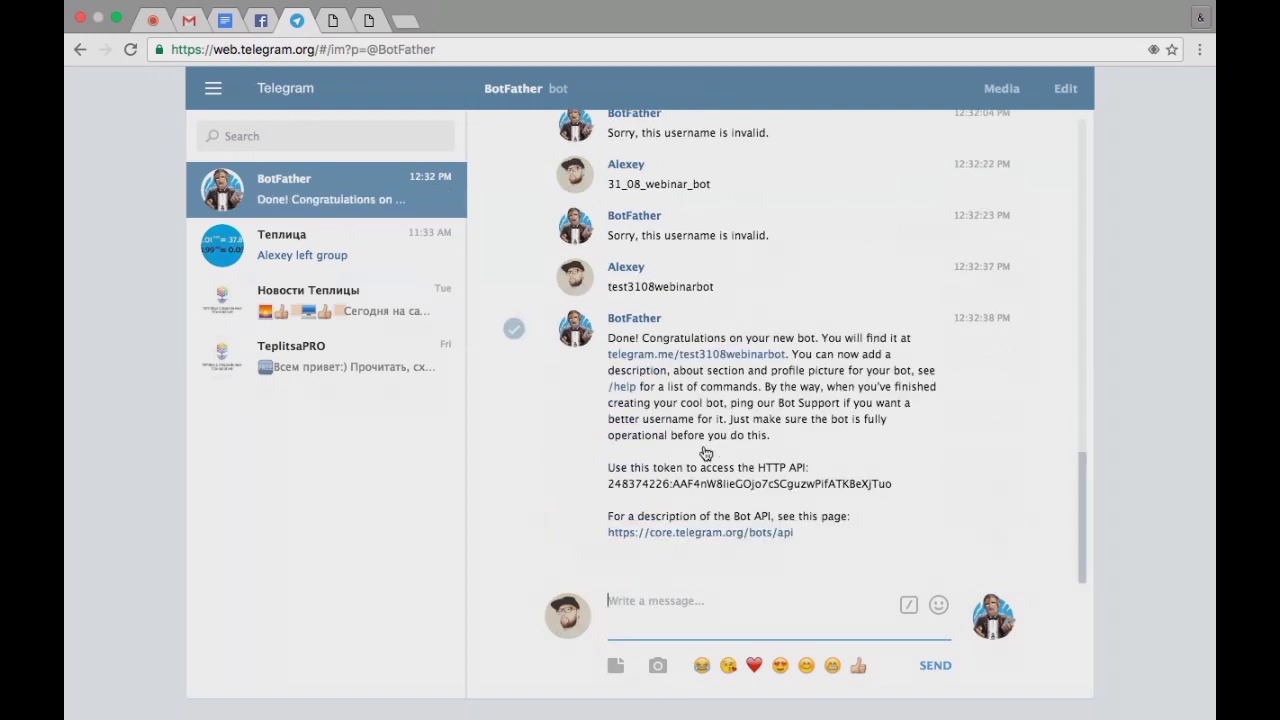
Copy the bot username test3108webinarbot from the BotFather chat and post it in the Mind webinar chat.
left_click_drag(716, 288, 612, 292)
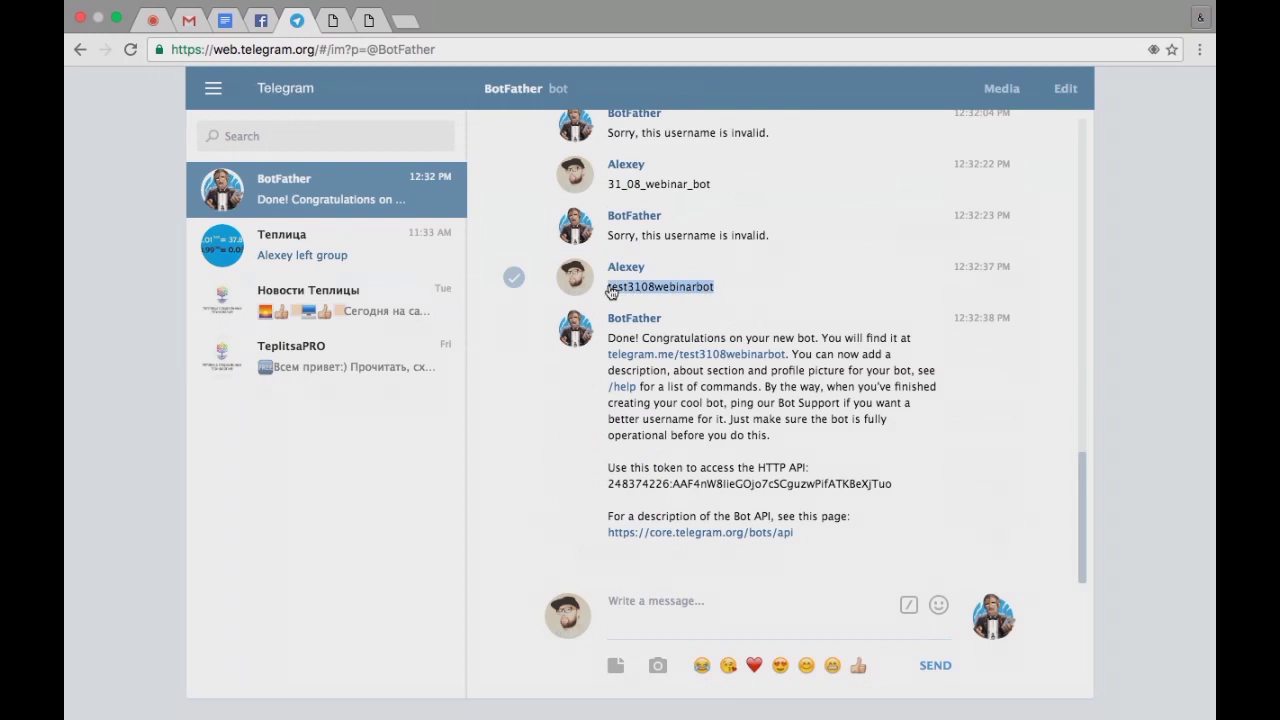
left_click(155, 20)
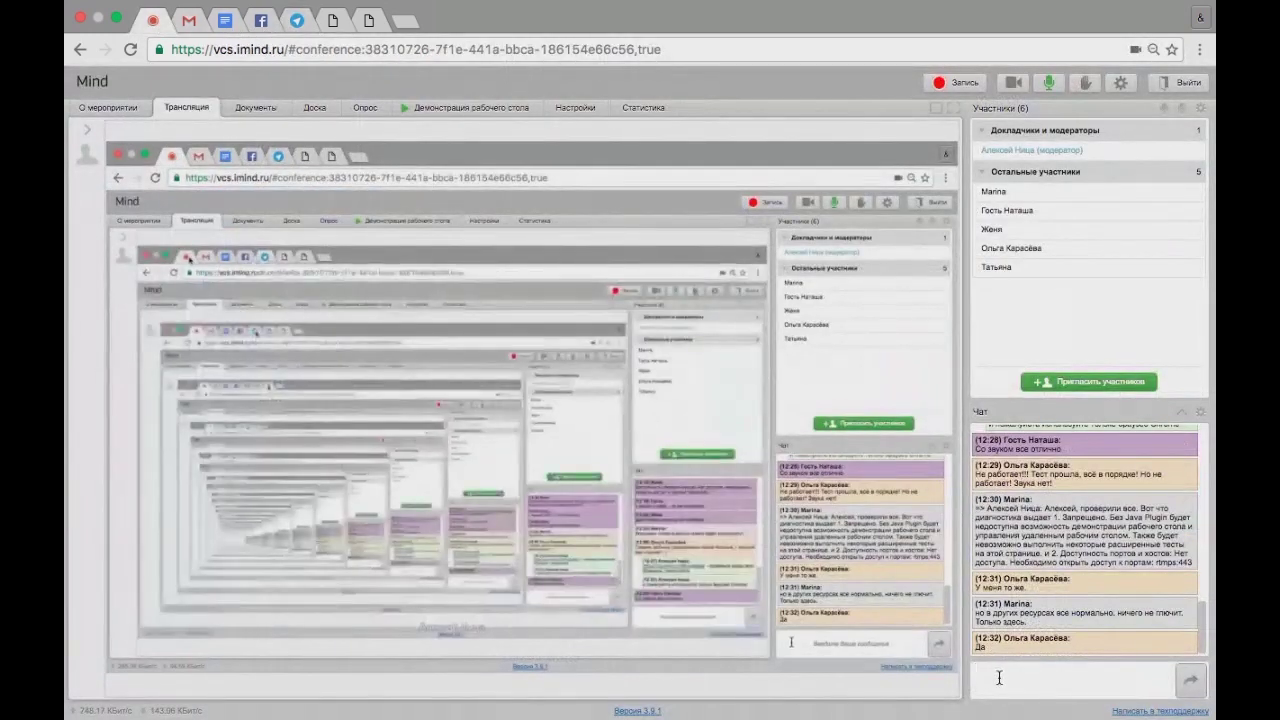
left_click(999, 678)
type("test3108webinarbot")
key("Return")
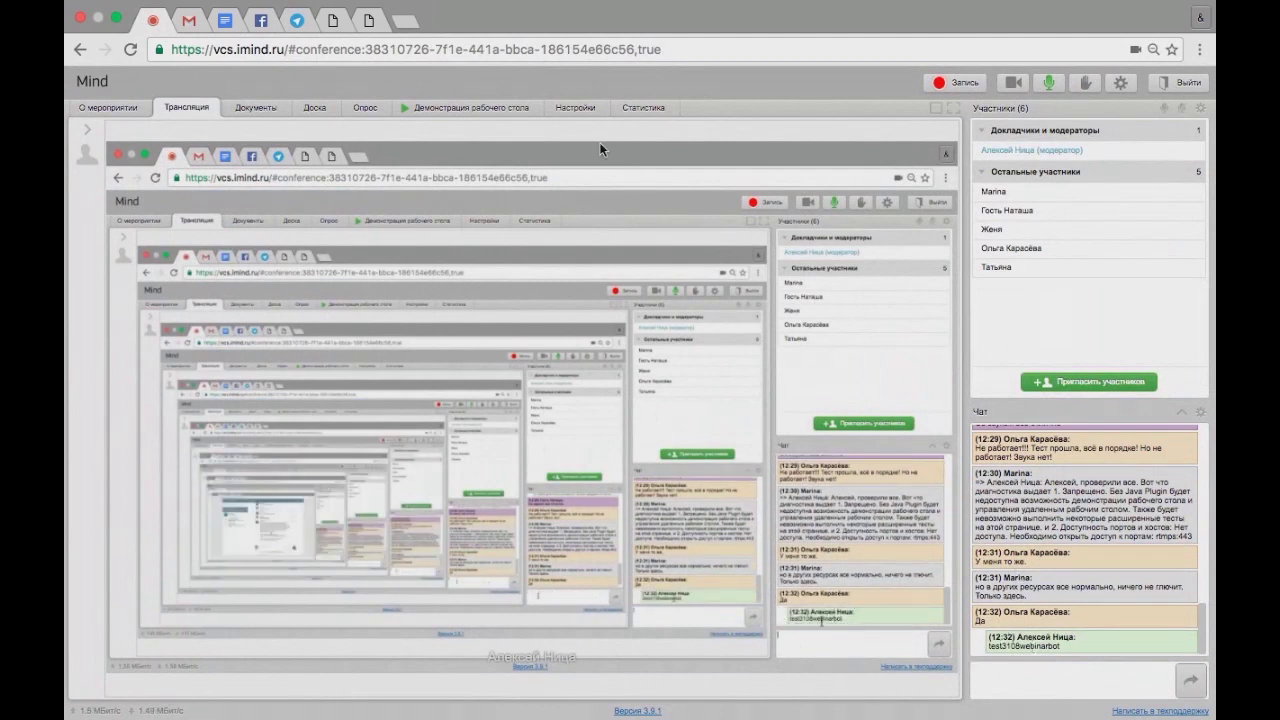
Copy the HTTP API token from BotFather's Telegram message into the token field of the TeploBot settings in WordPress.
left_click(297, 24)
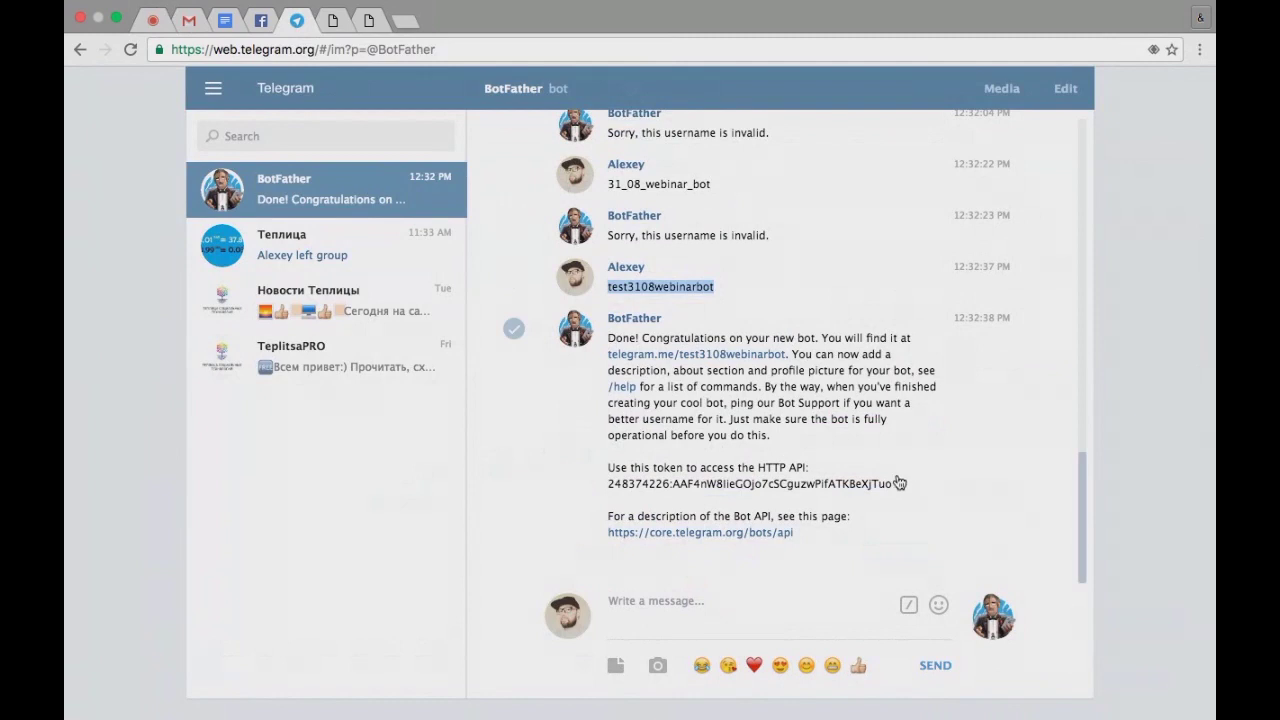
left_click_drag(896, 484, 612, 487)
key("super+c")
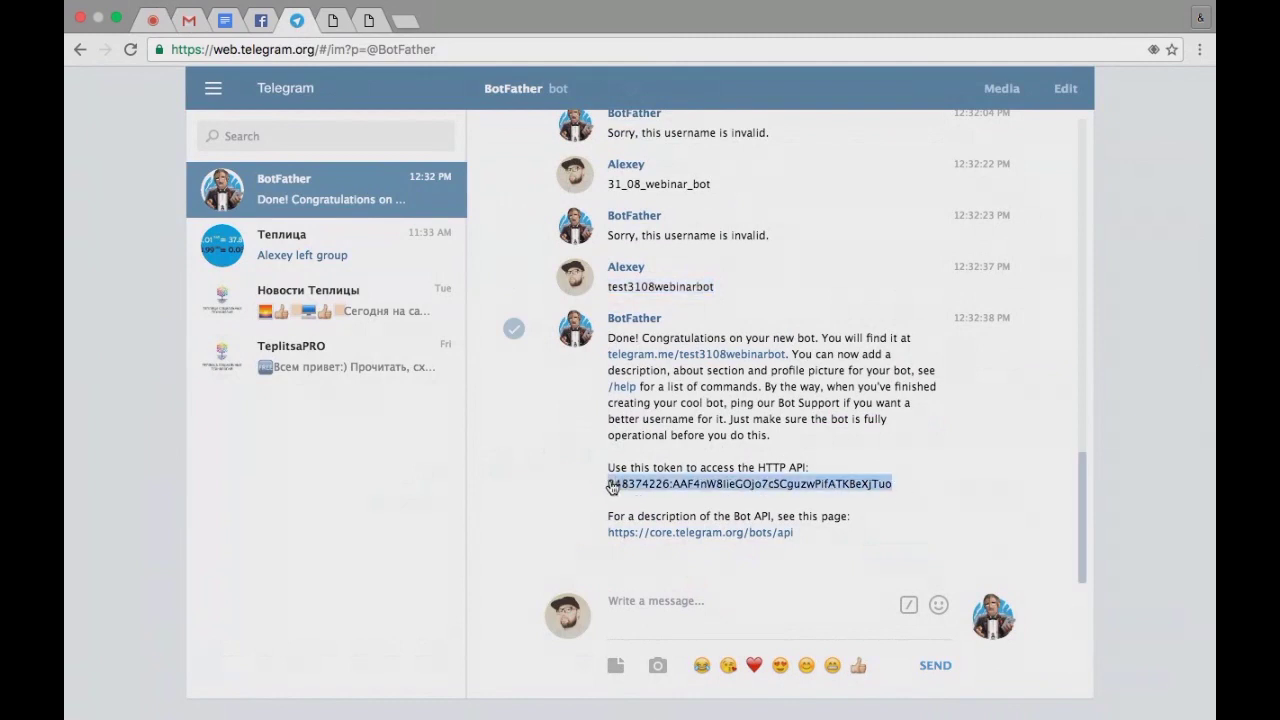
left_click(334, 21)
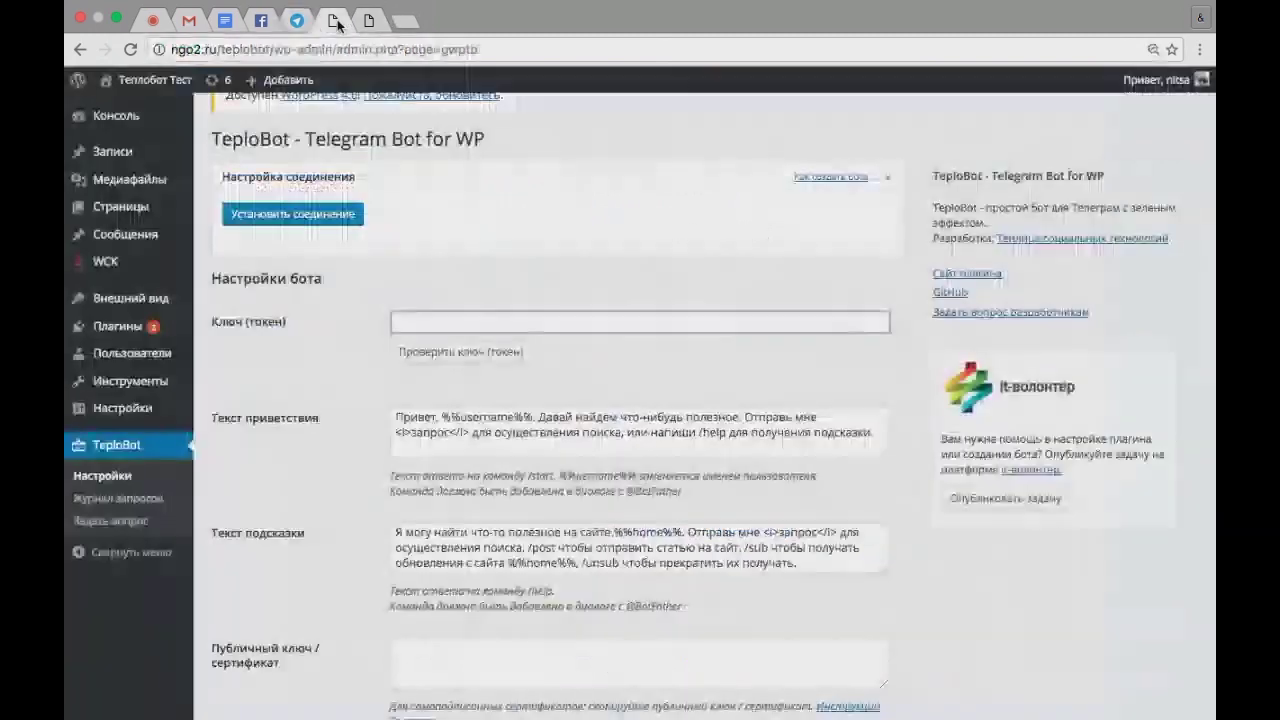
key("super+v")
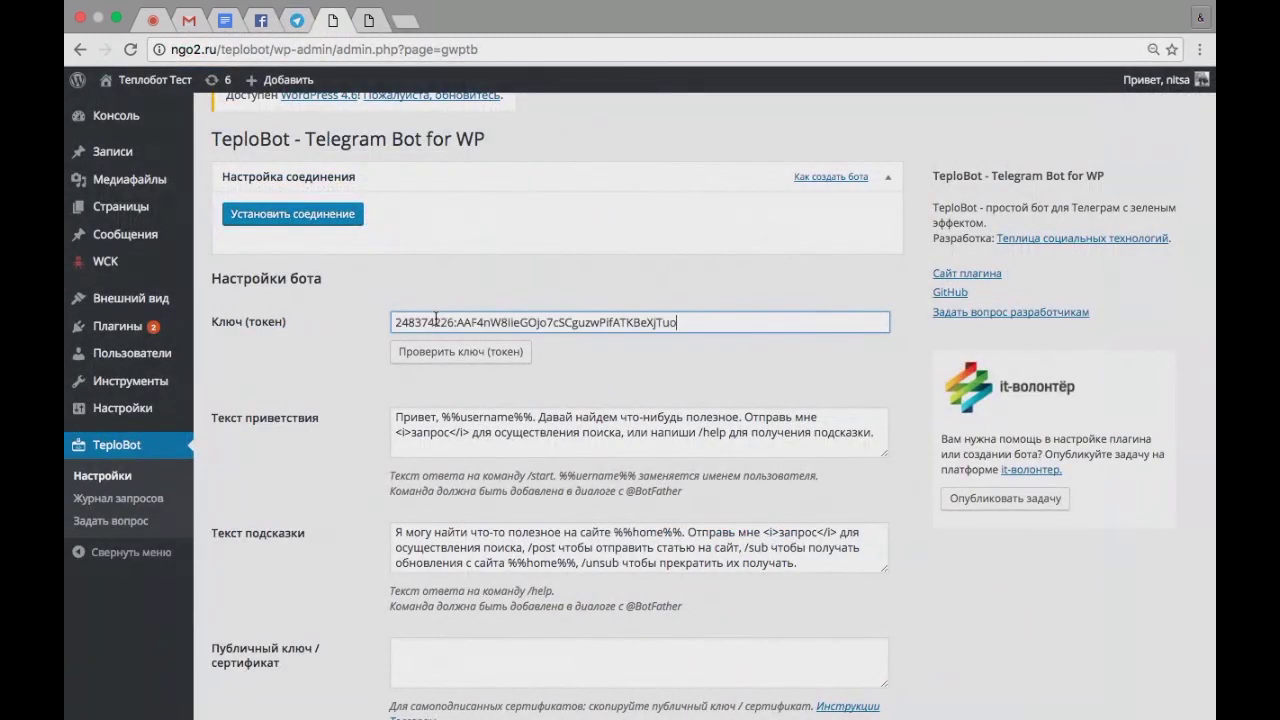
left_click(667, 371)
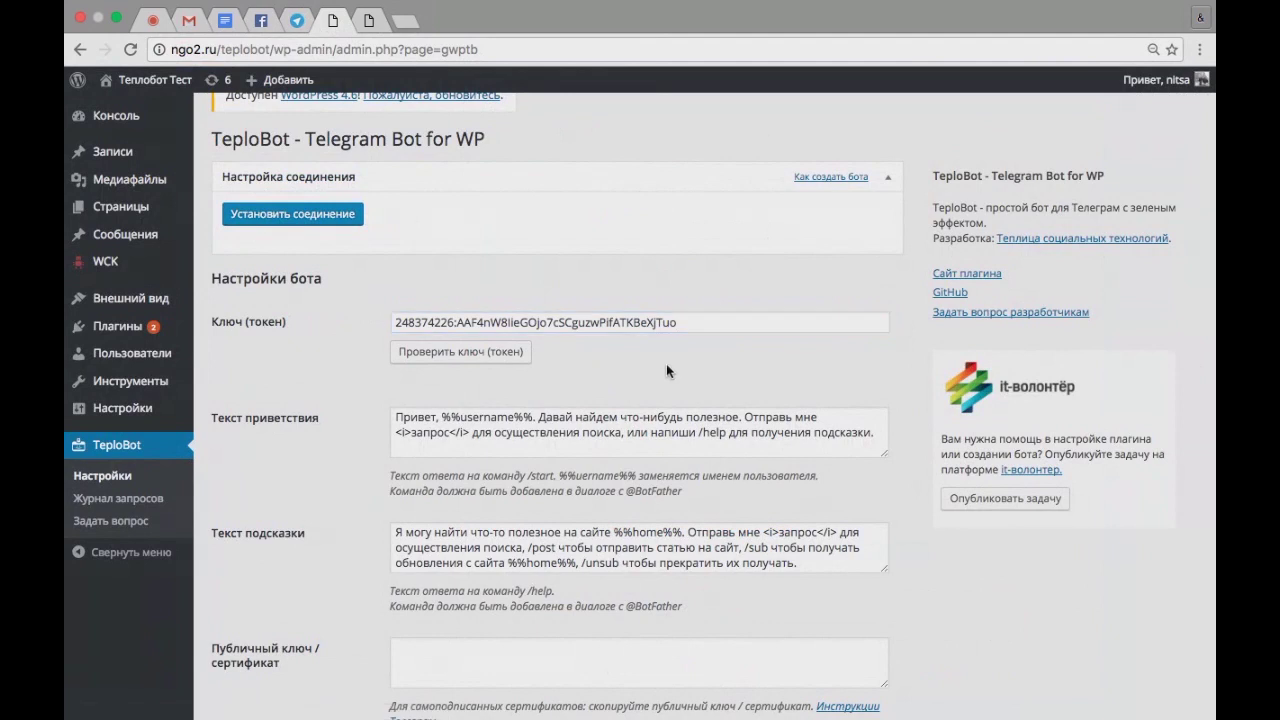
Clear the mgs command and its note post type from the first row of the command constructor and save the settings.
scroll(695, 377, "down", 2)
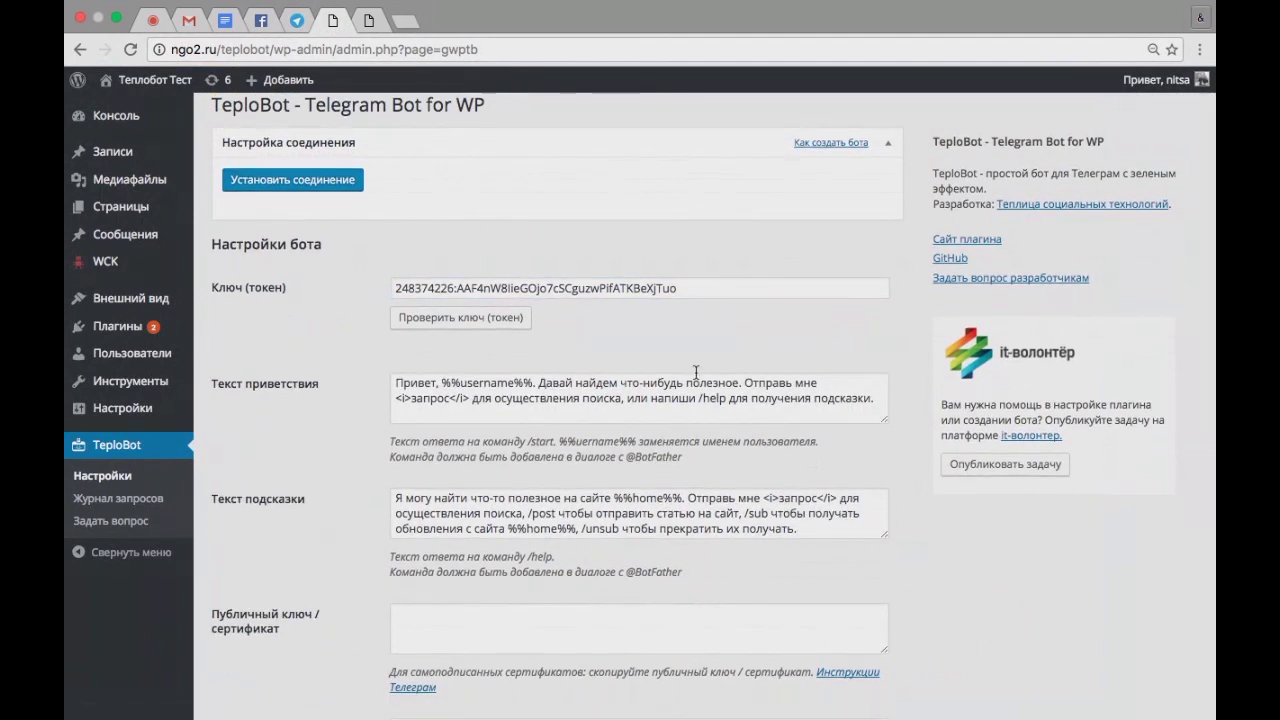
scroll(695, 373, "down", 1)
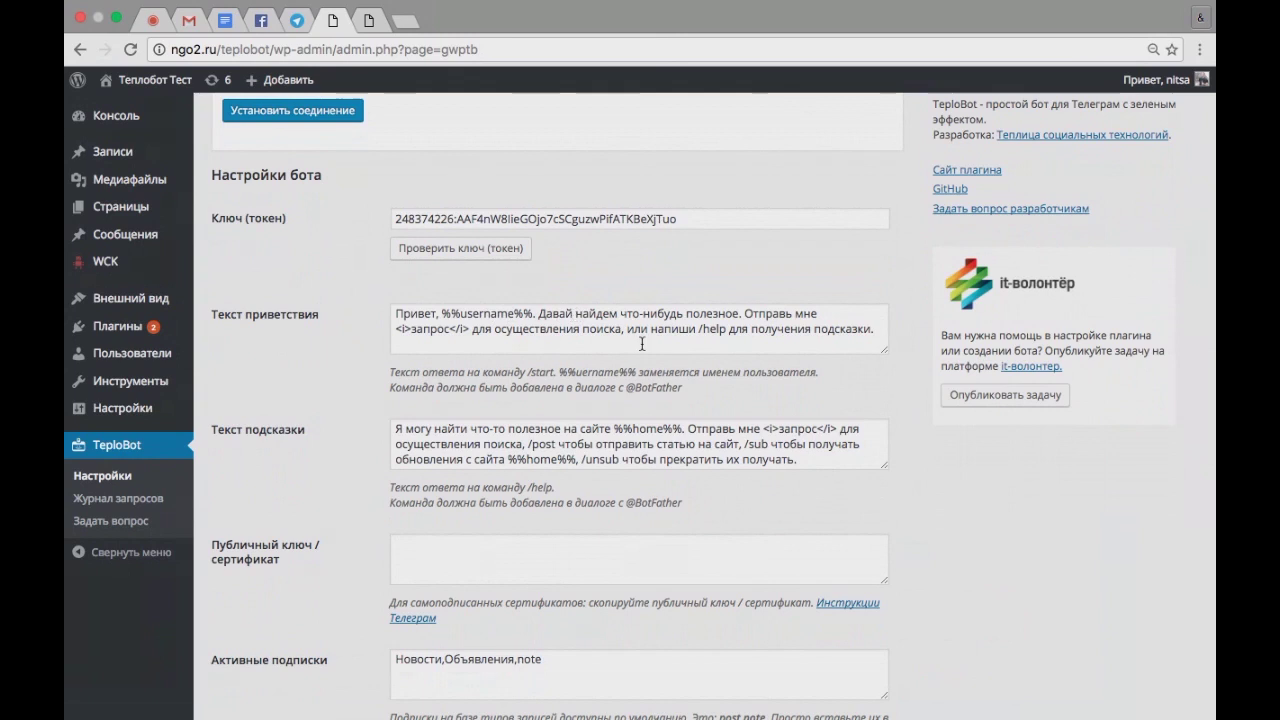
scroll(484, 352, "down", 2)
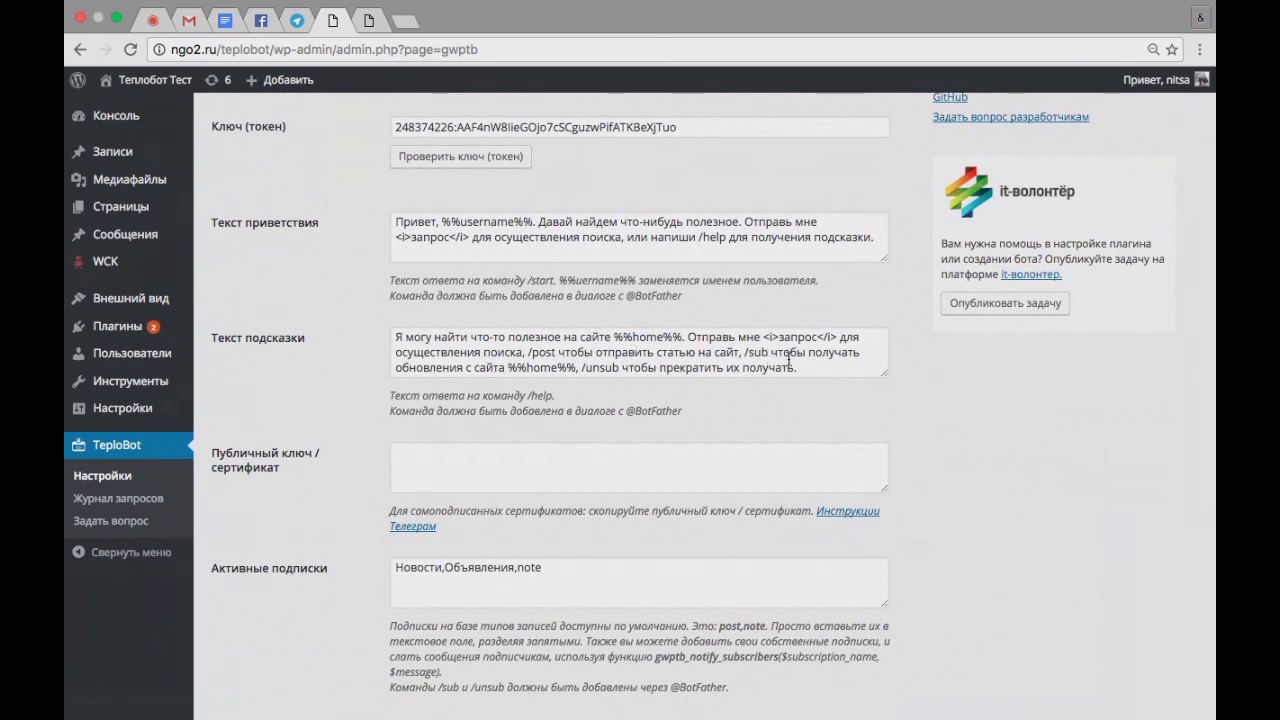
scroll(700, 400, "down", 3)
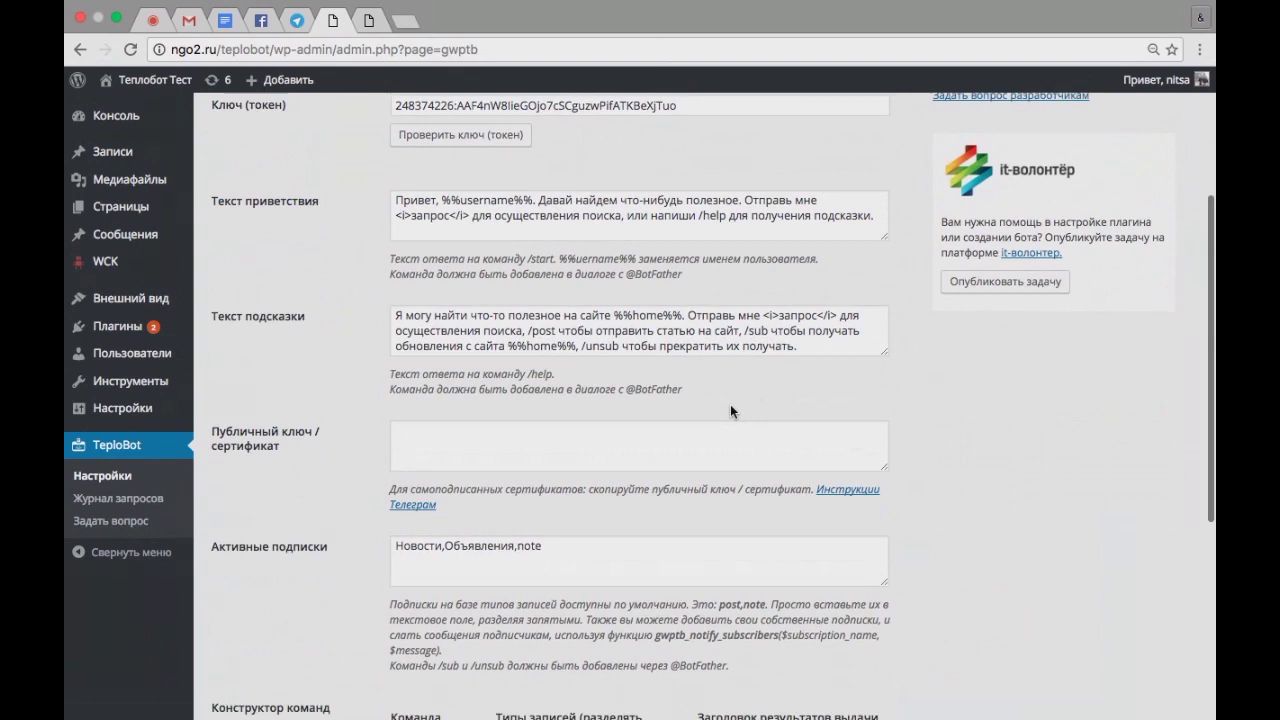
scroll(977, 497, "down", 3)
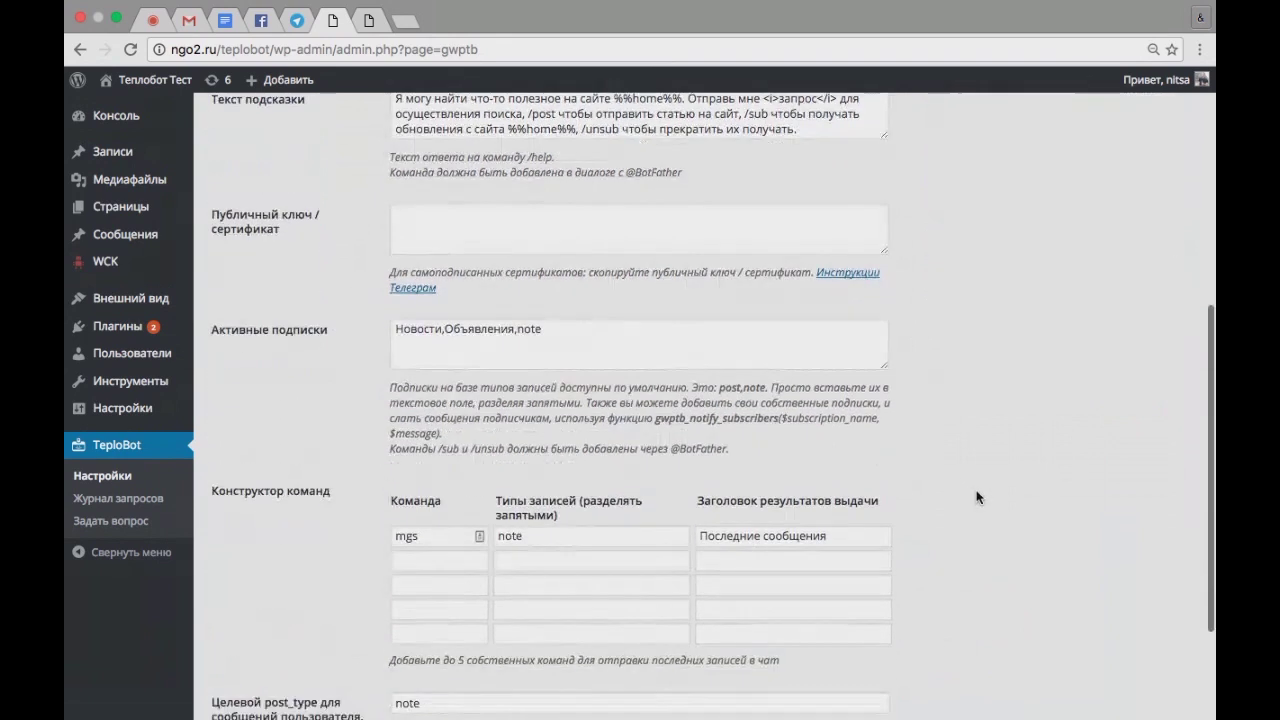
scroll(910, 420, "down", 3)
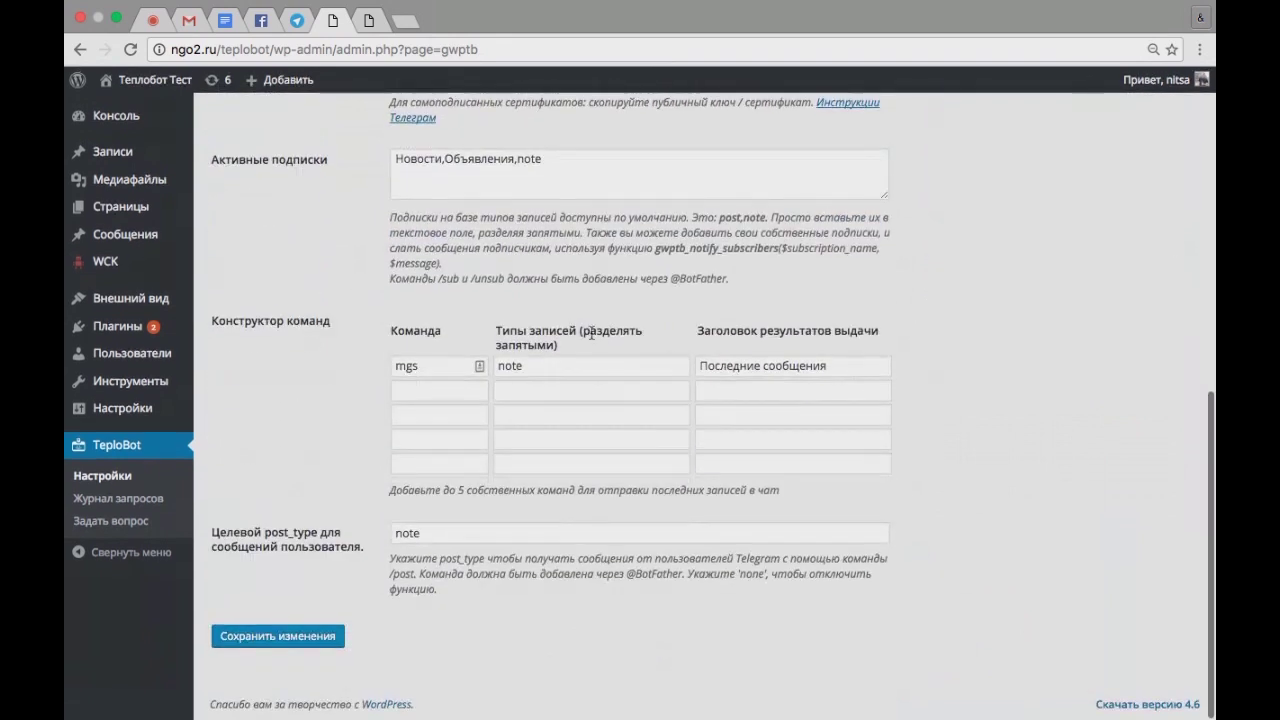
left_click_drag(429, 364, 404, 364)
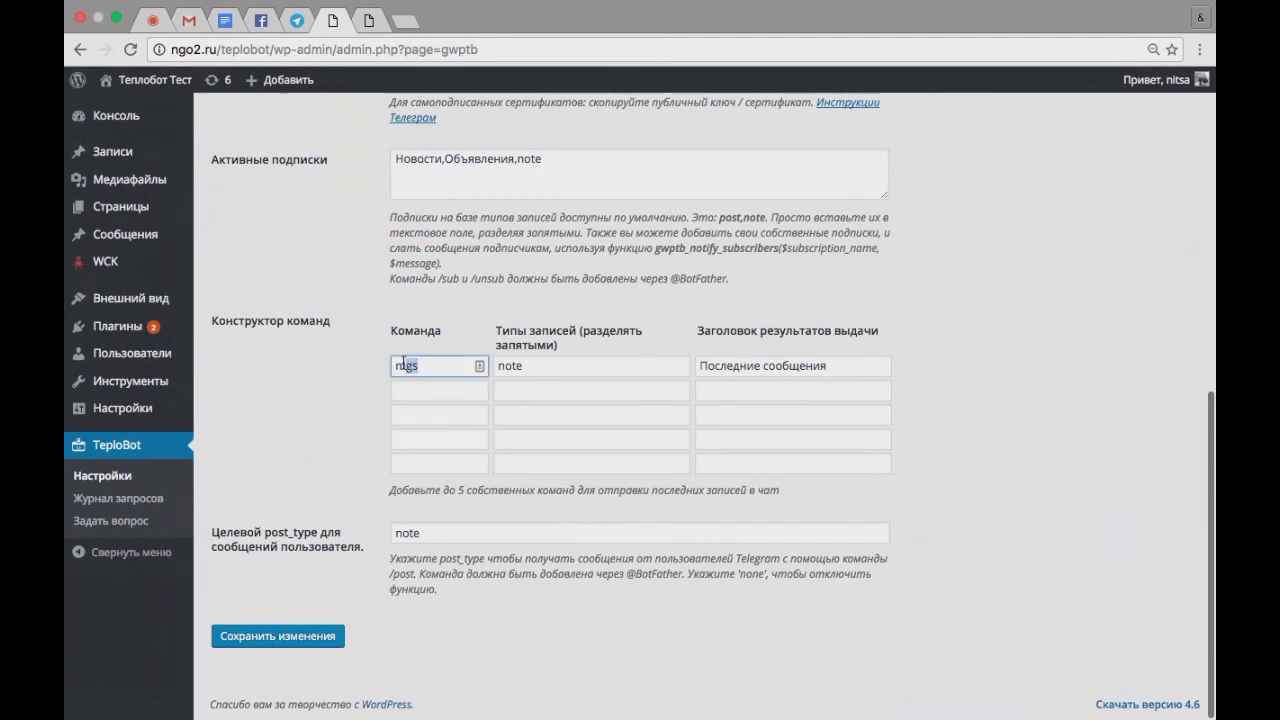
key("BackSpace")
key("BackSpace")
left_click_drag(528, 367, 483, 368)
key("BackSpace")
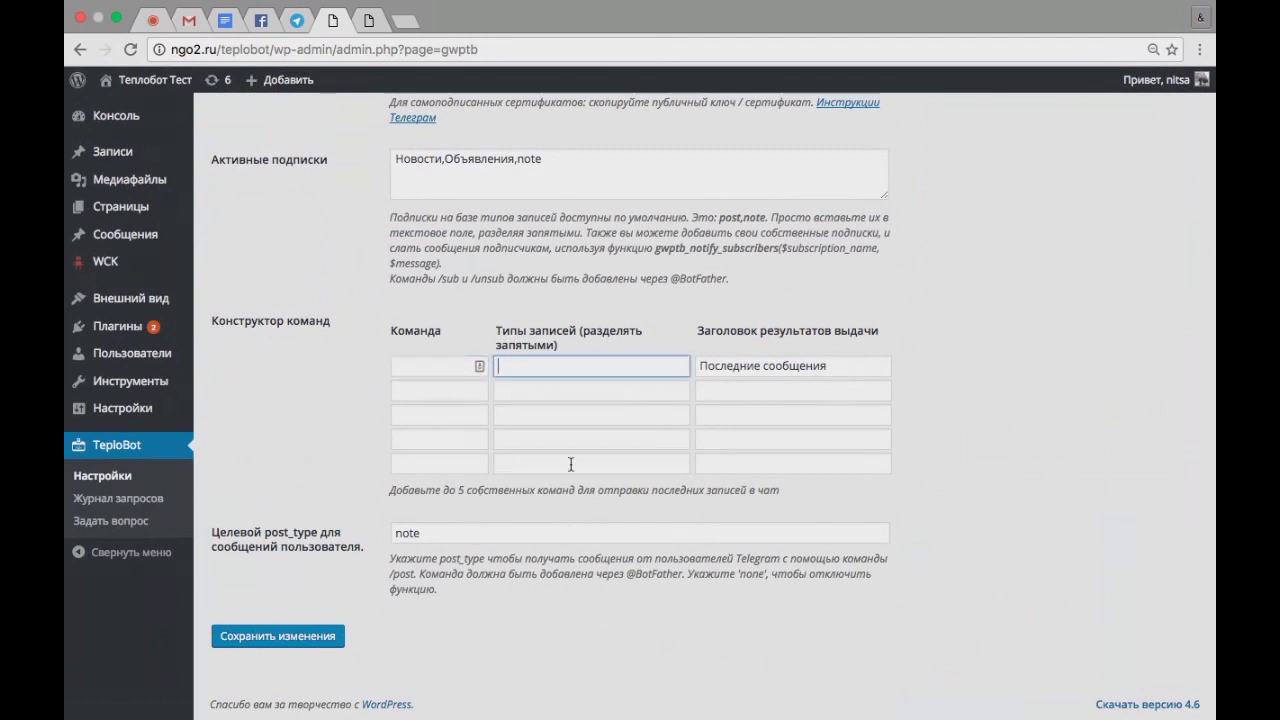
left_click(280, 640)
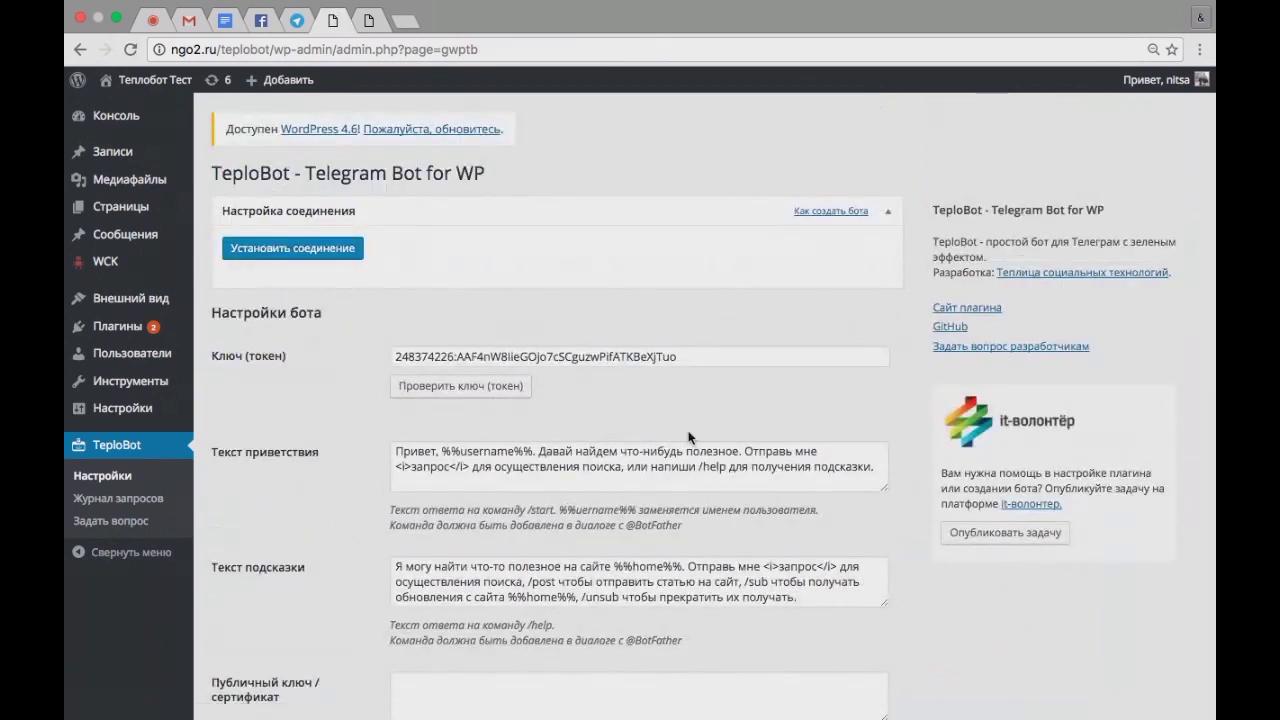
Verify the saved bot token and establish the connection between the plugin and Telegram.
left_click(480, 393)
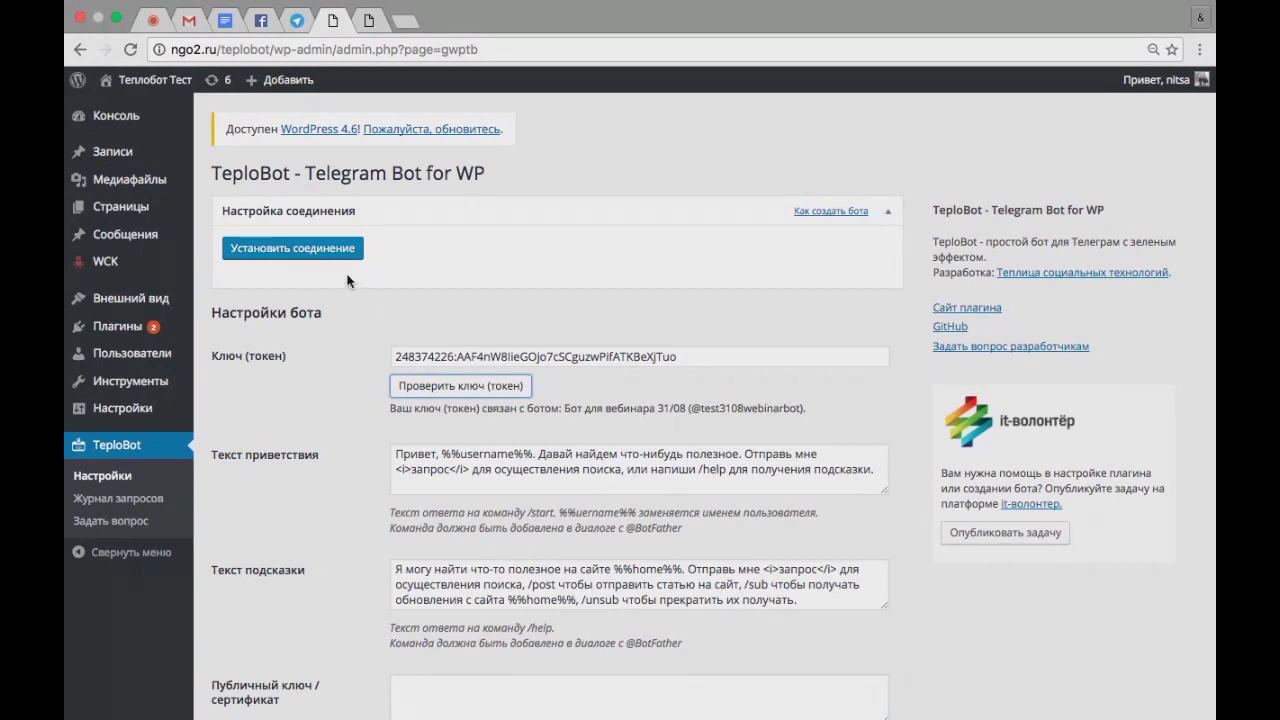
left_click(321, 258)
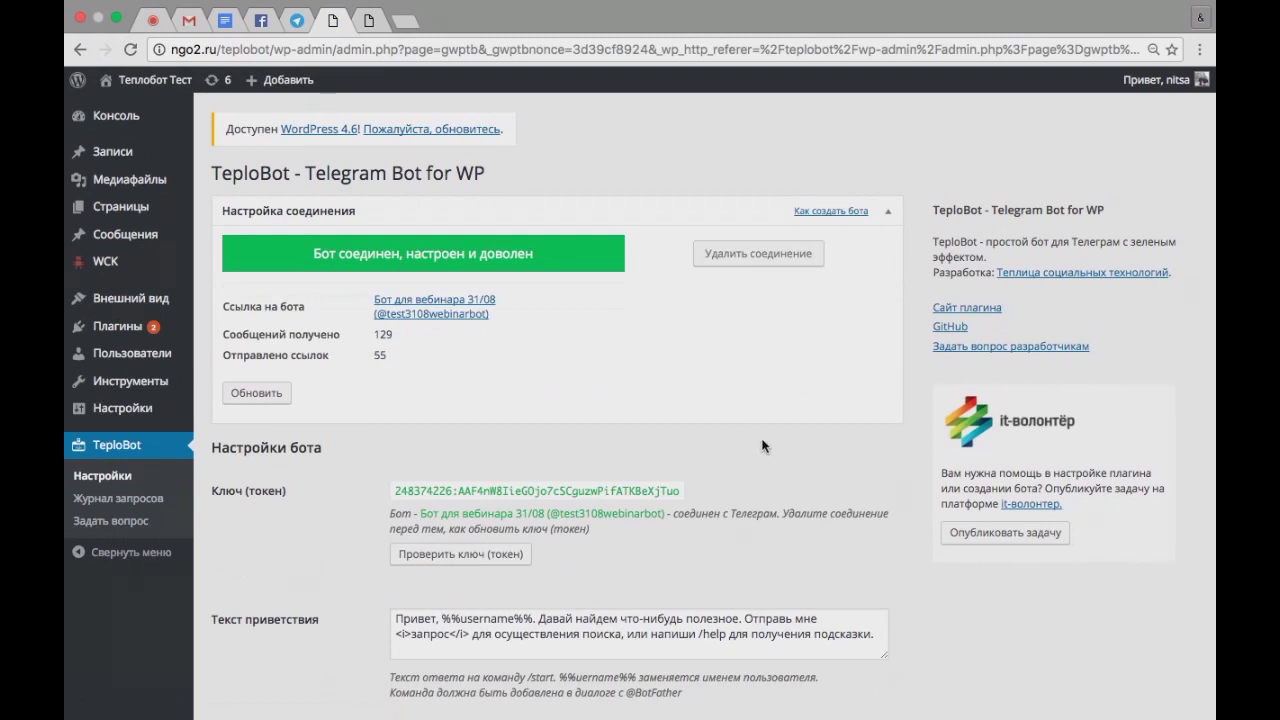
scroll(762, 446, "down", 1)
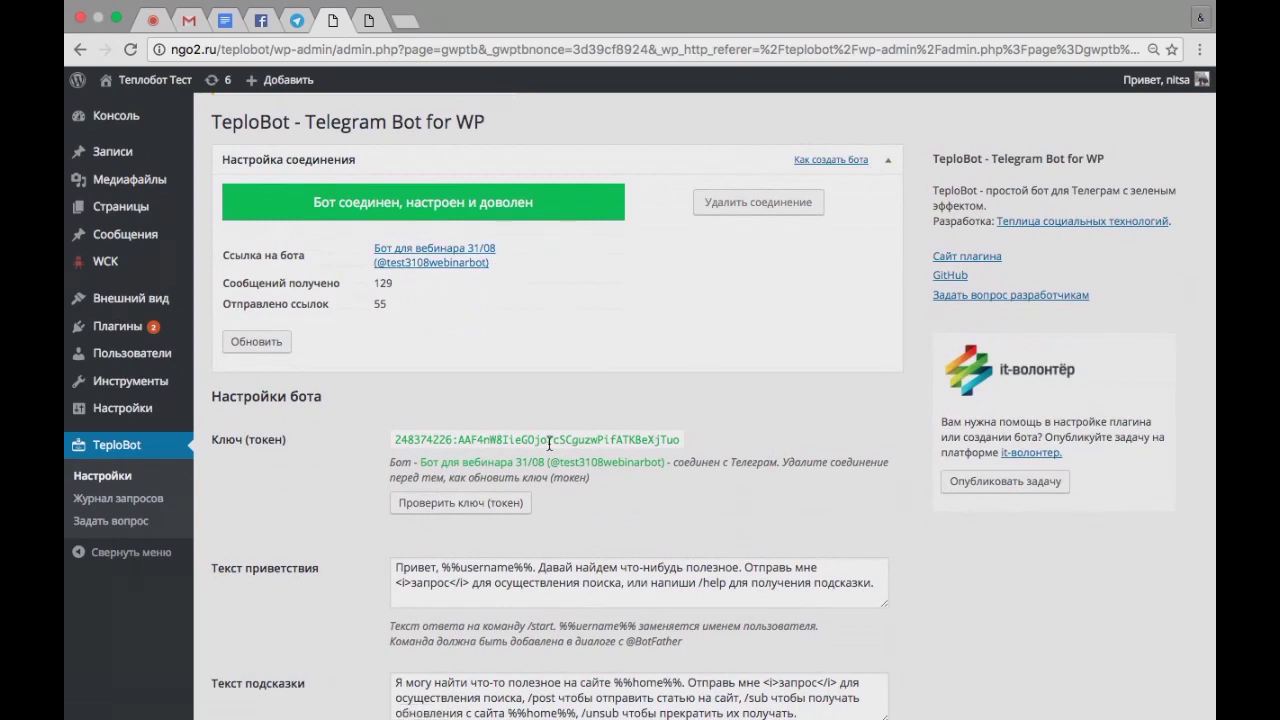
In Telegram, copy the username test3108webinarbot, search for it and open the new bot's chat.
left_click(298, 22)
left_click_drag(716, 290, 610, 297)
key("ctrl+c")
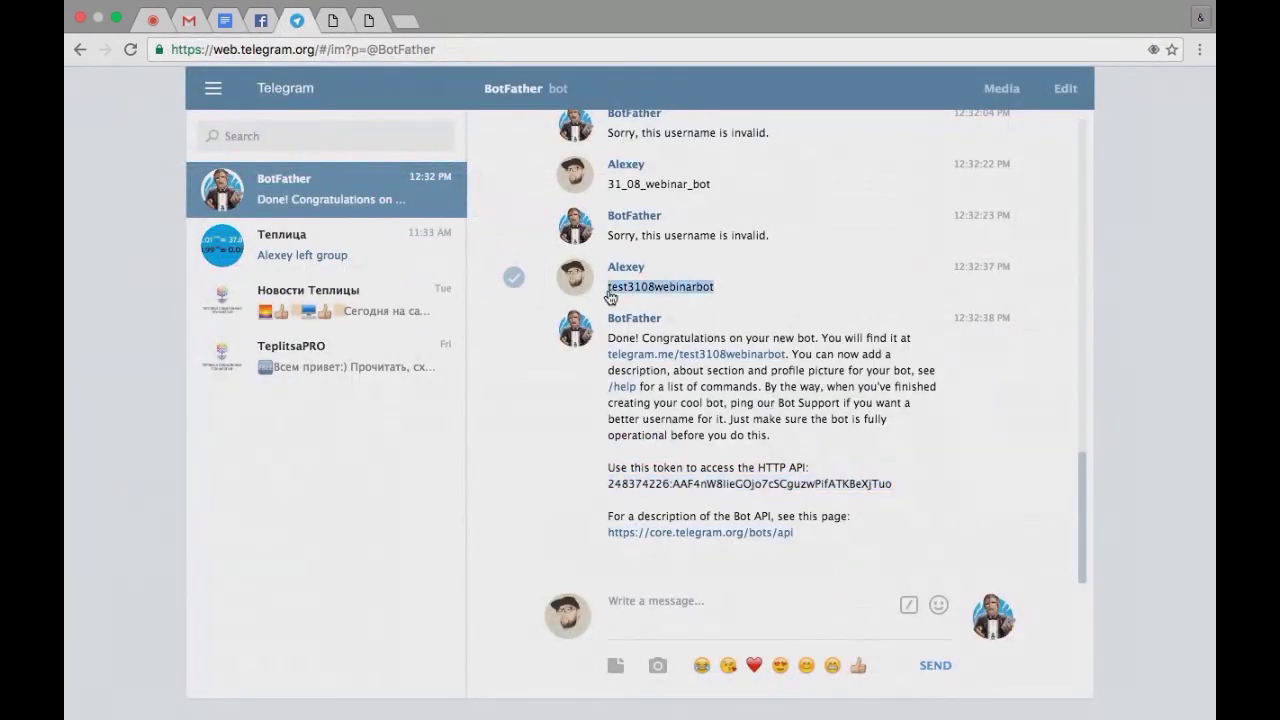
left_click(334, 136)
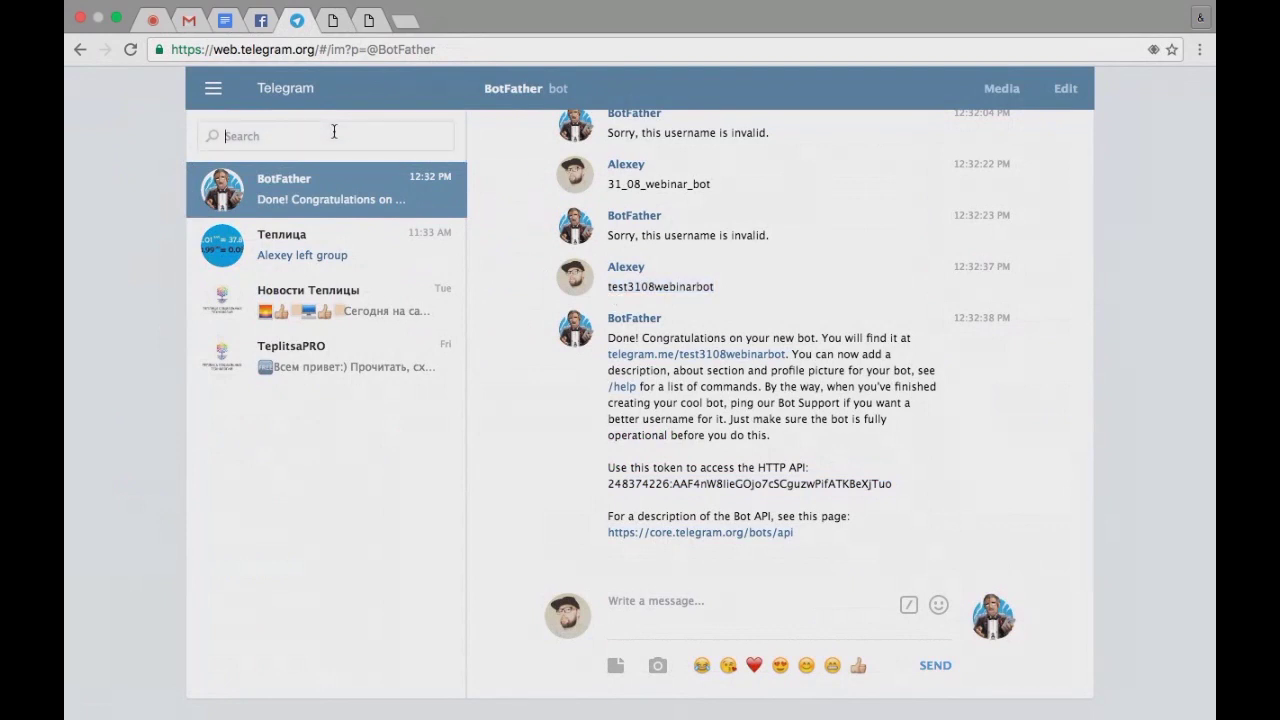
key("ctrl+v")
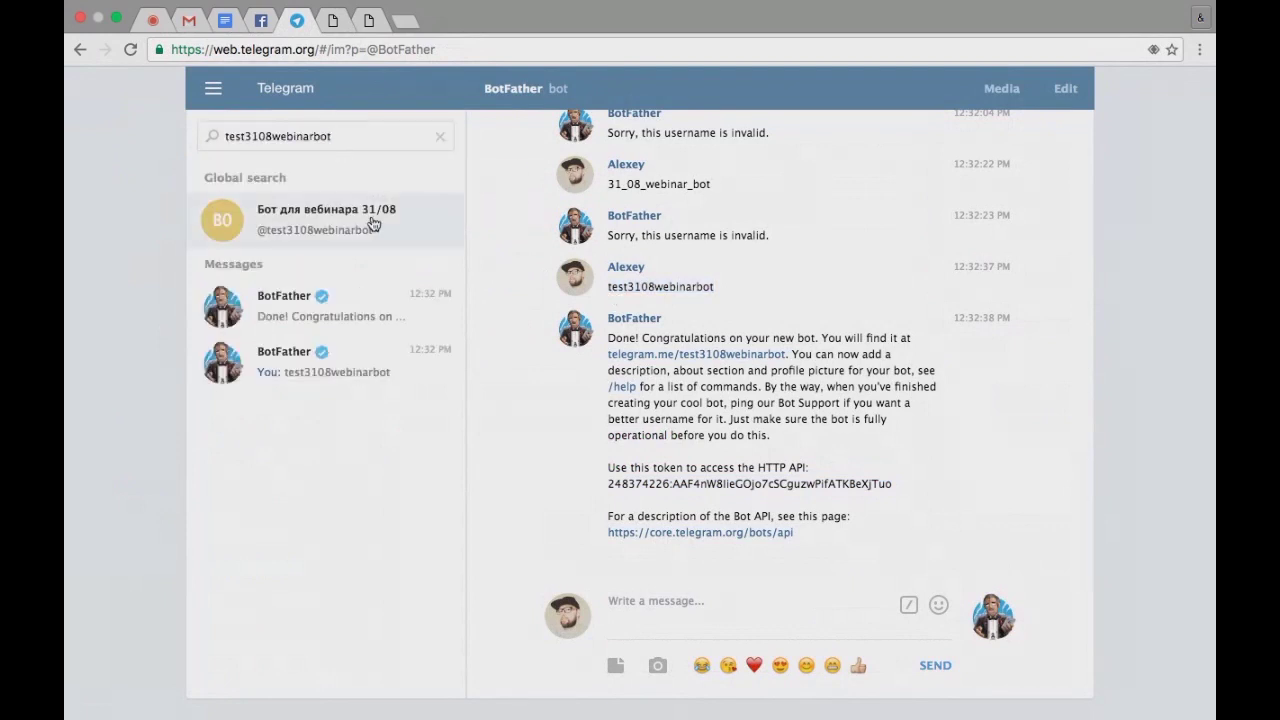
left_click(363, 229)
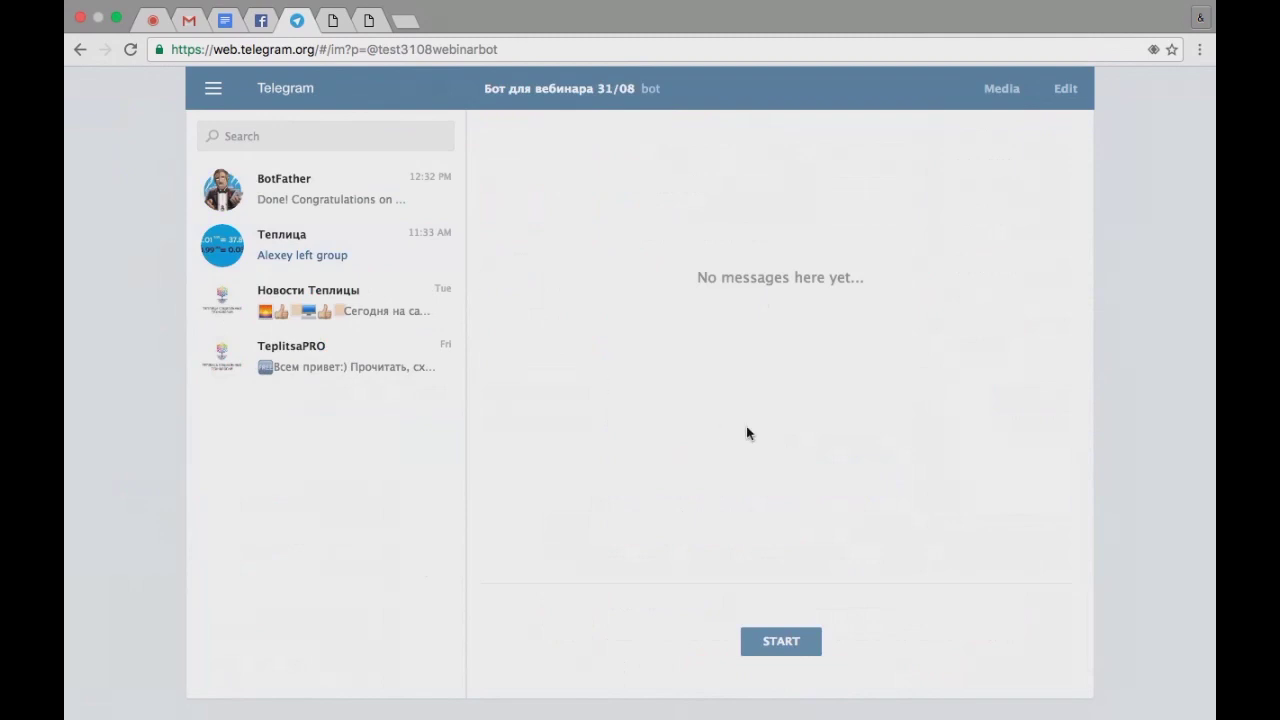
Start the bot, request its /help hint, and compare the replies with the greeting and hint texts in the TeploBot settings.
left_click(785, 641)
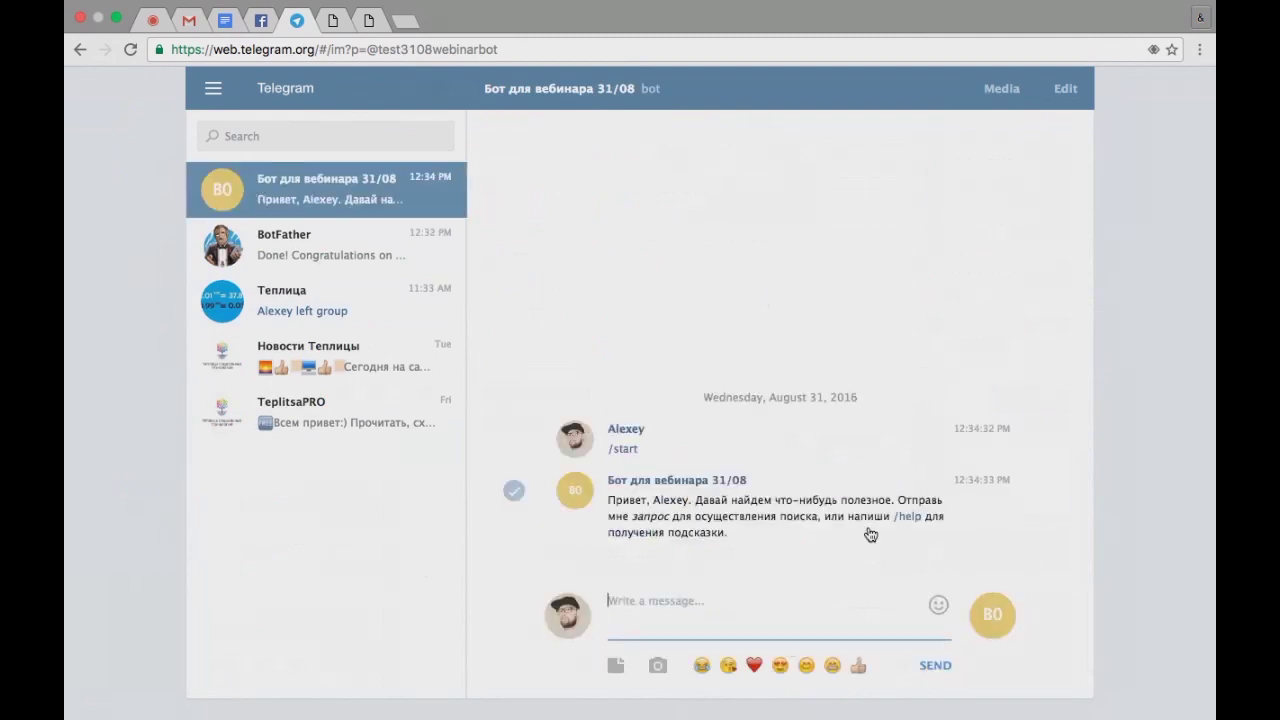
left_click(907, 518)
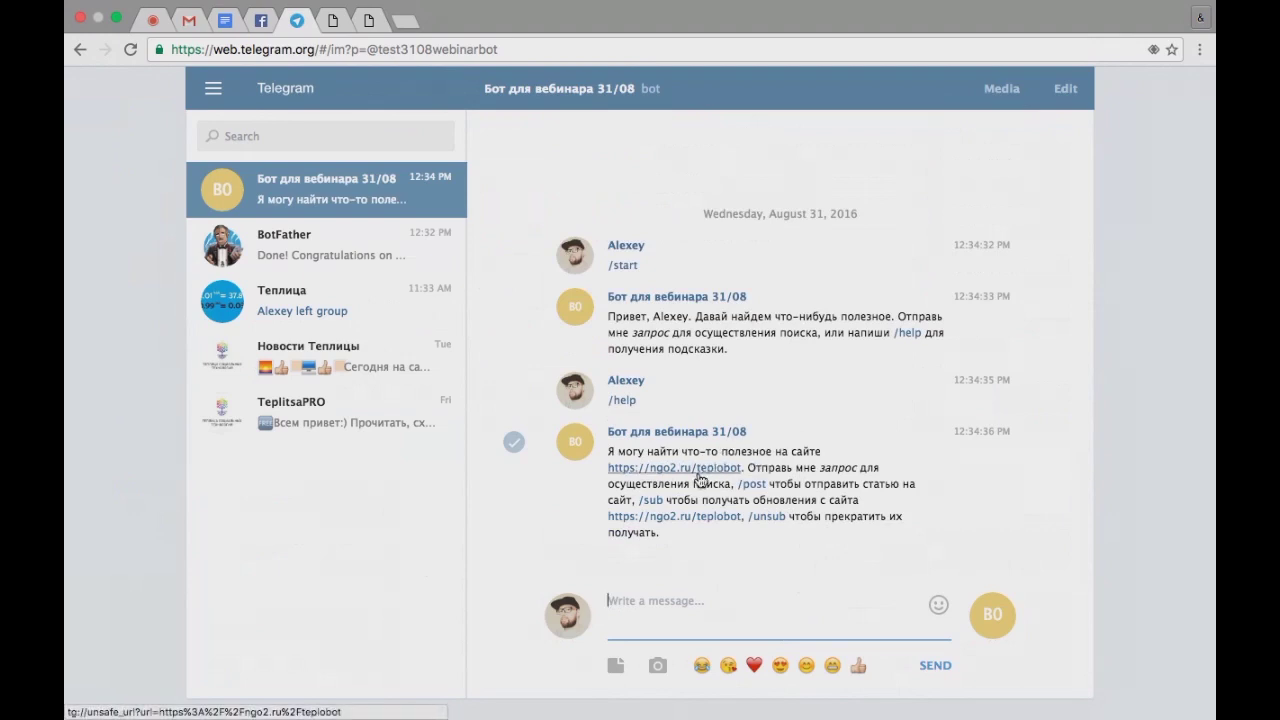
left_click(333, 22)
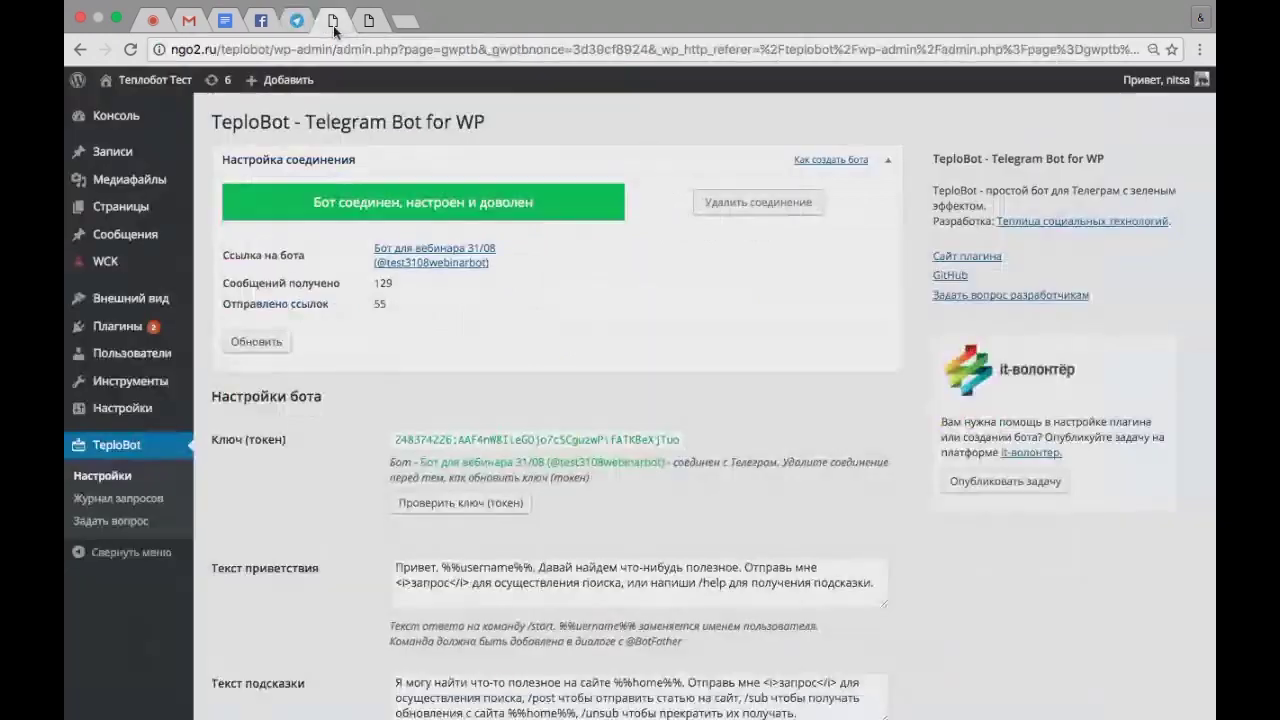
scroll(660, 324, "down", 5)
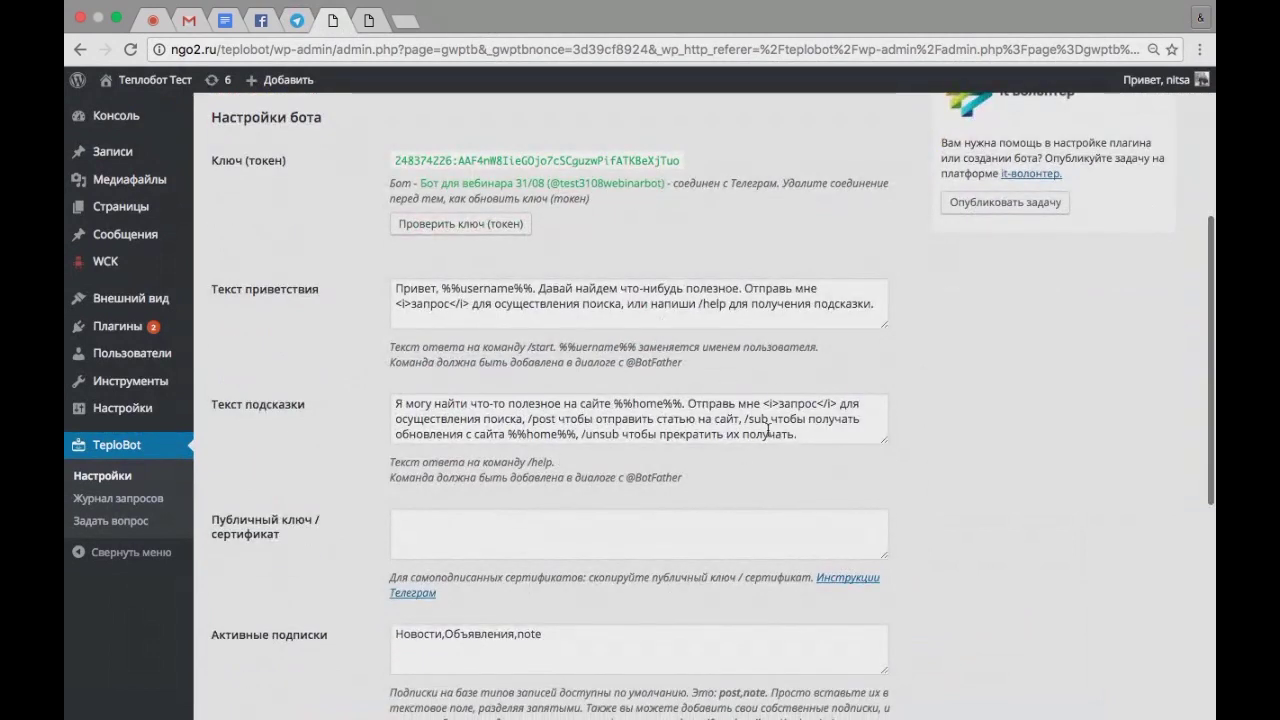
Send the search queries "инфографика" and "мероприятия" to the bot in its Telegram chat.
left_click(297, 20)
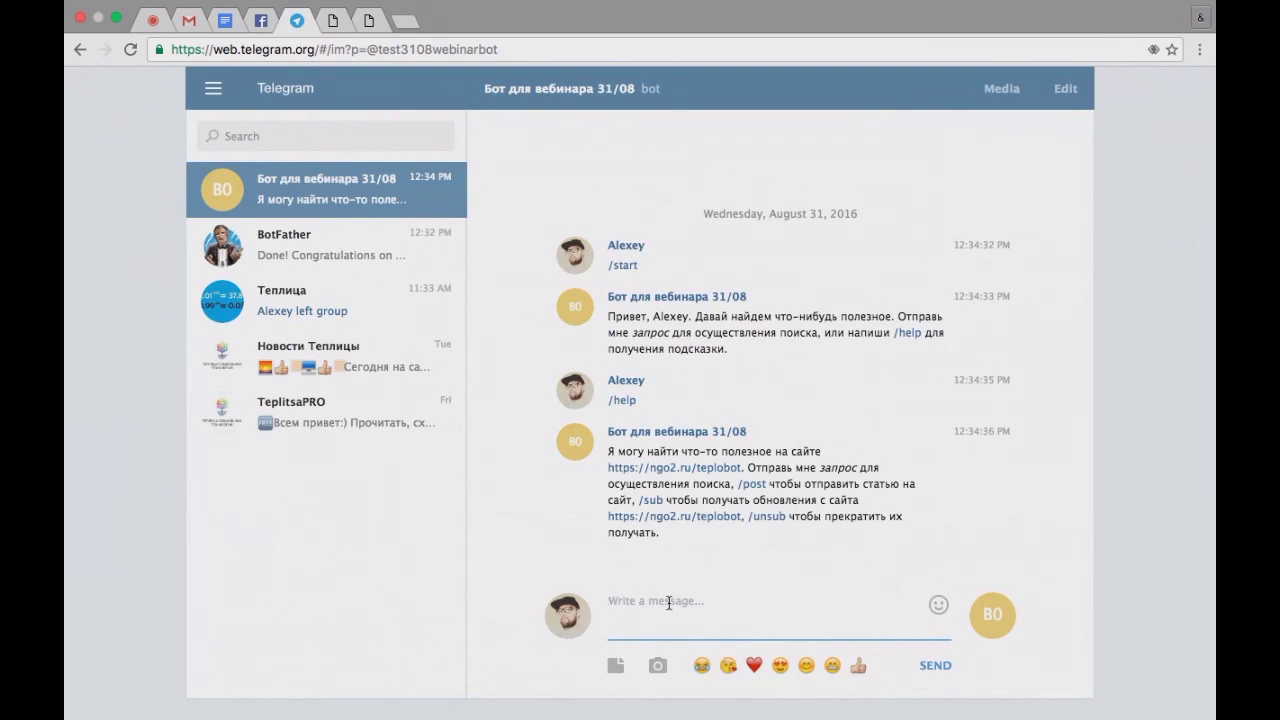
type("ин")
key("BackSpace")
key("BackSpace")
type("инфографика")
key("Return")
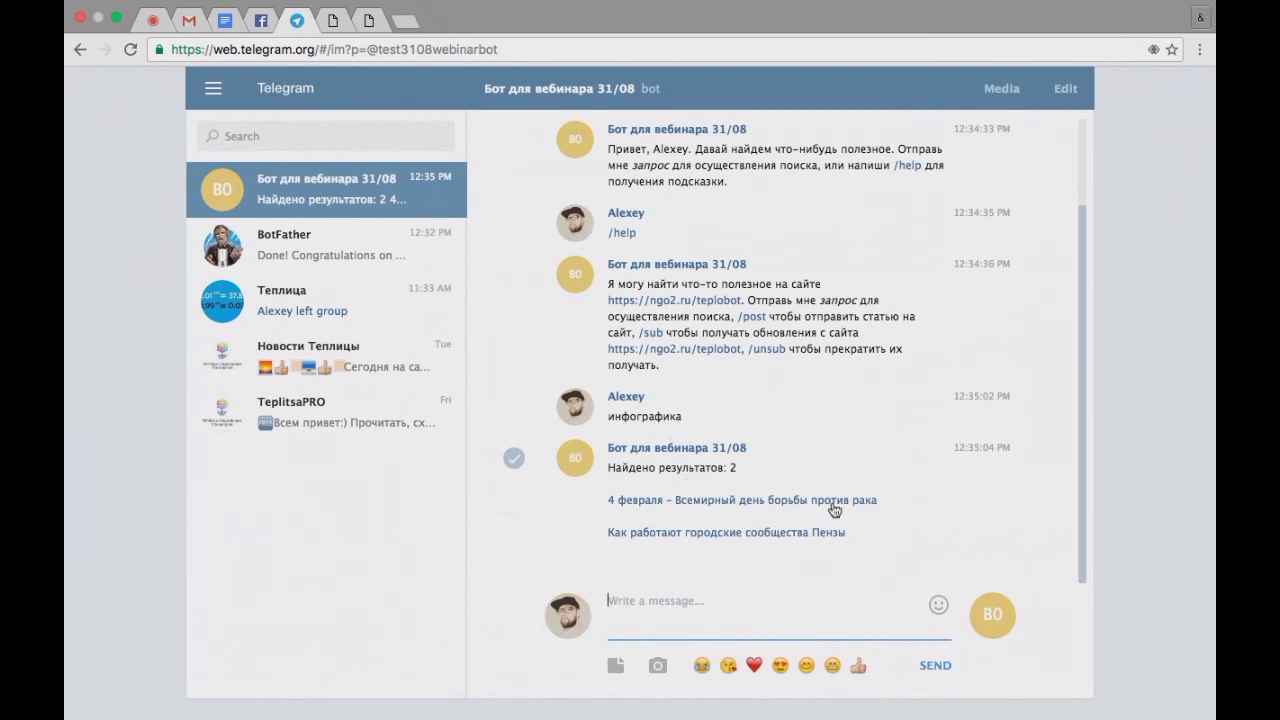
type("мероприятия")
key("Return")
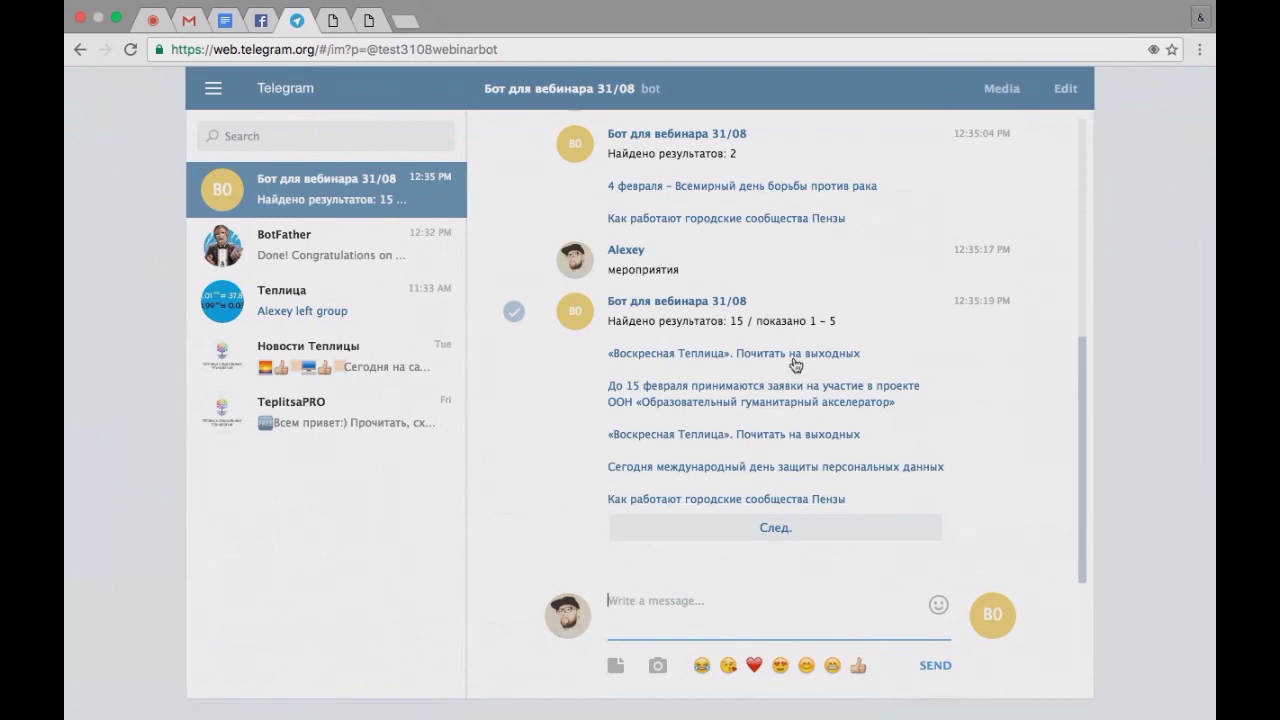
Check the Mind webinar chat for participants' messages and return to the TeploBot settings page in WordPress.
left_click(153, 20)
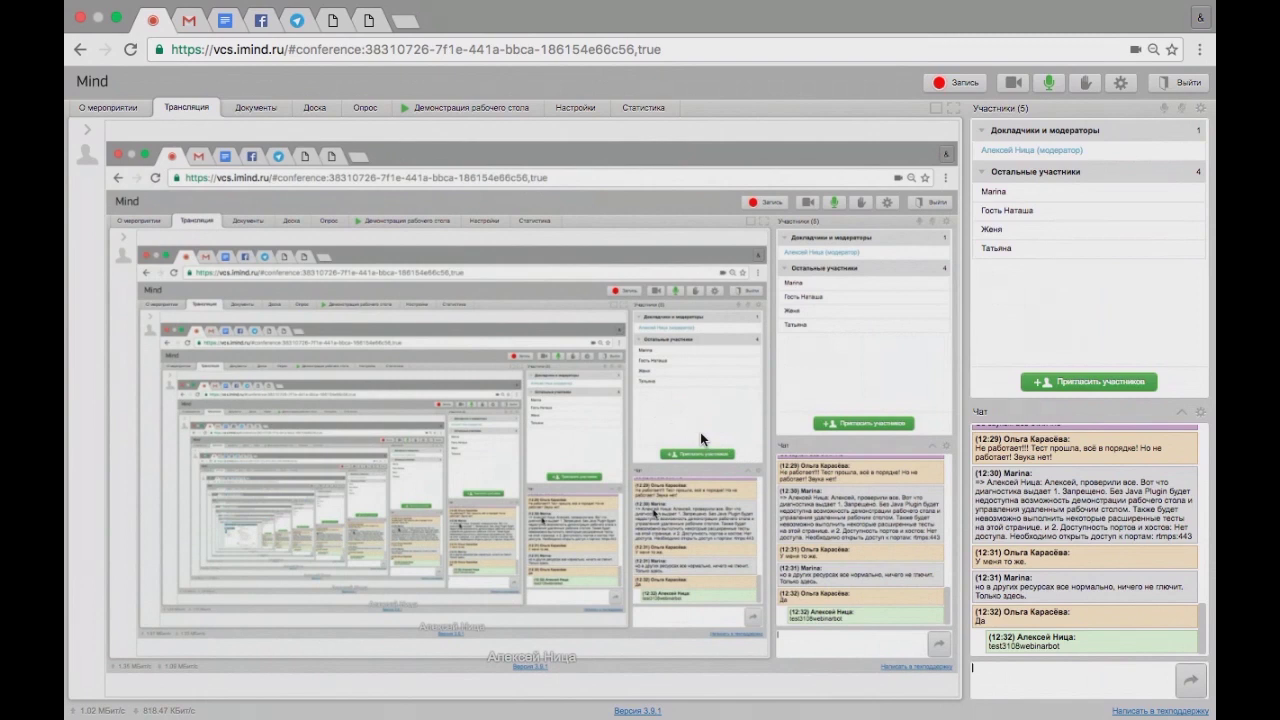
scroll(1072, 538, "up", 3)
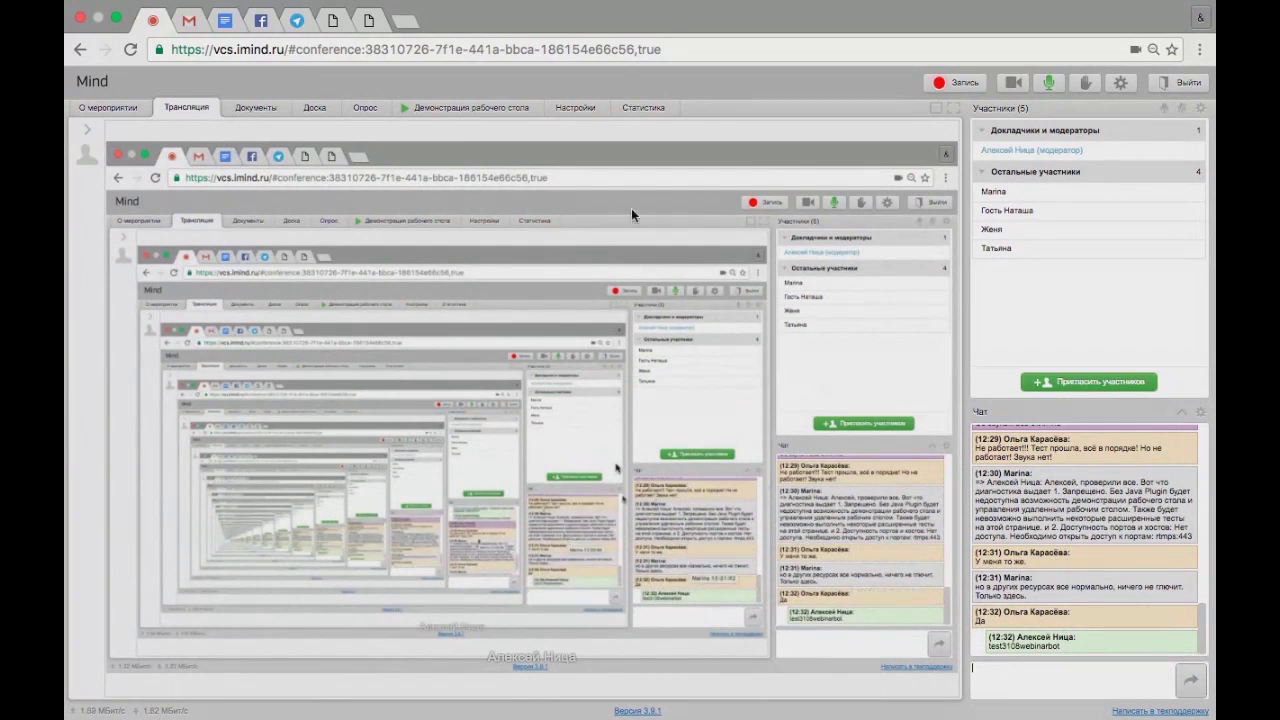
left_click(298, 21)
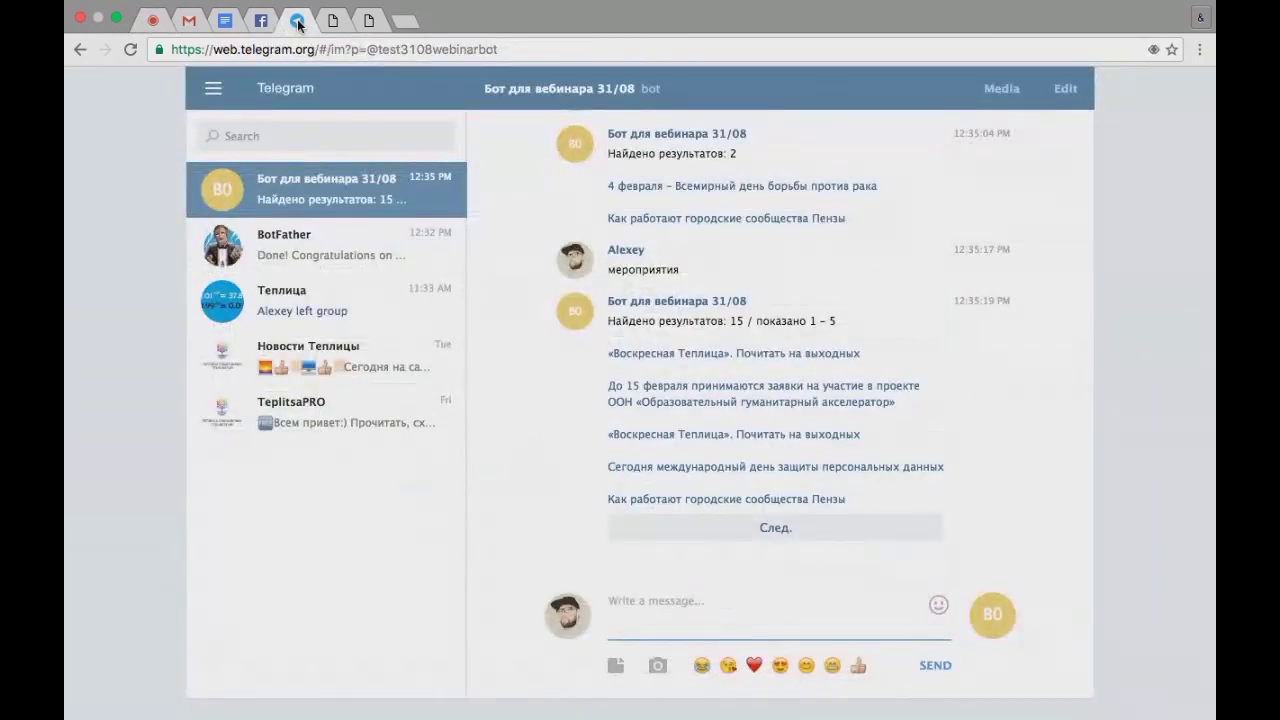
left_click(332, 21)
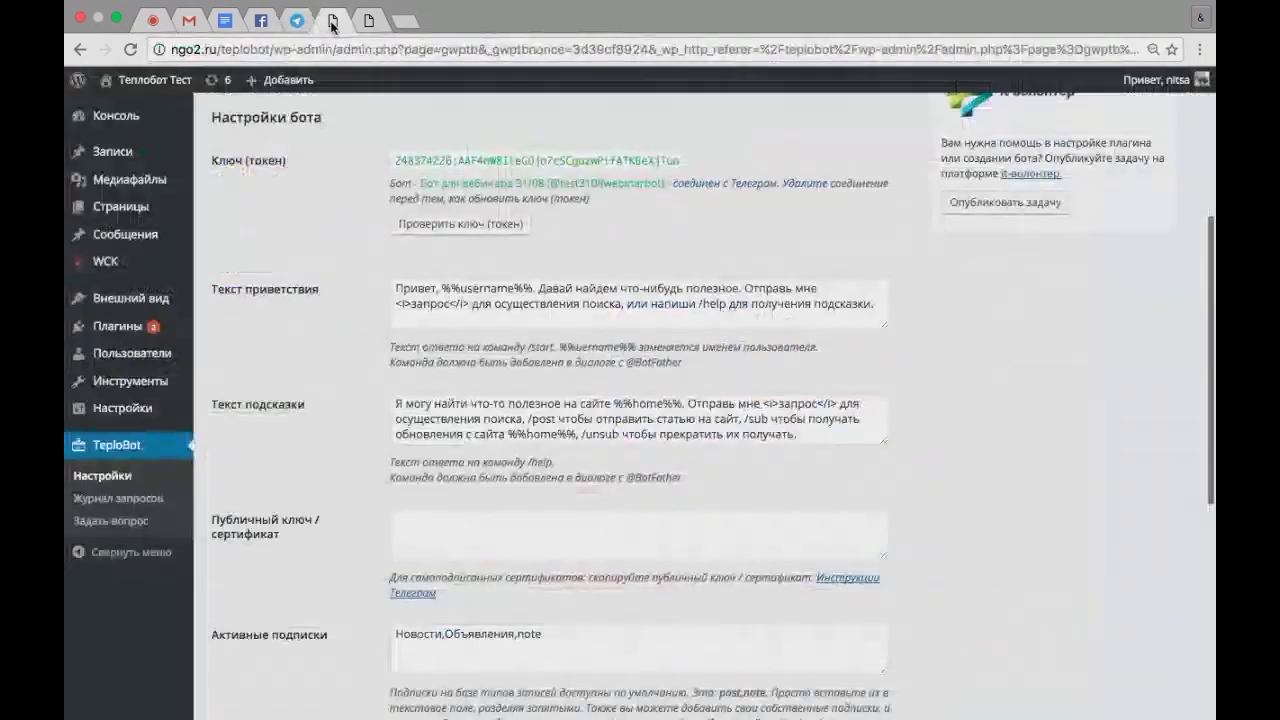
Review the bot settings from the greeting and hint texts through the active subscriptions to the command constructor.
scroll(911, 496, "down", 3)
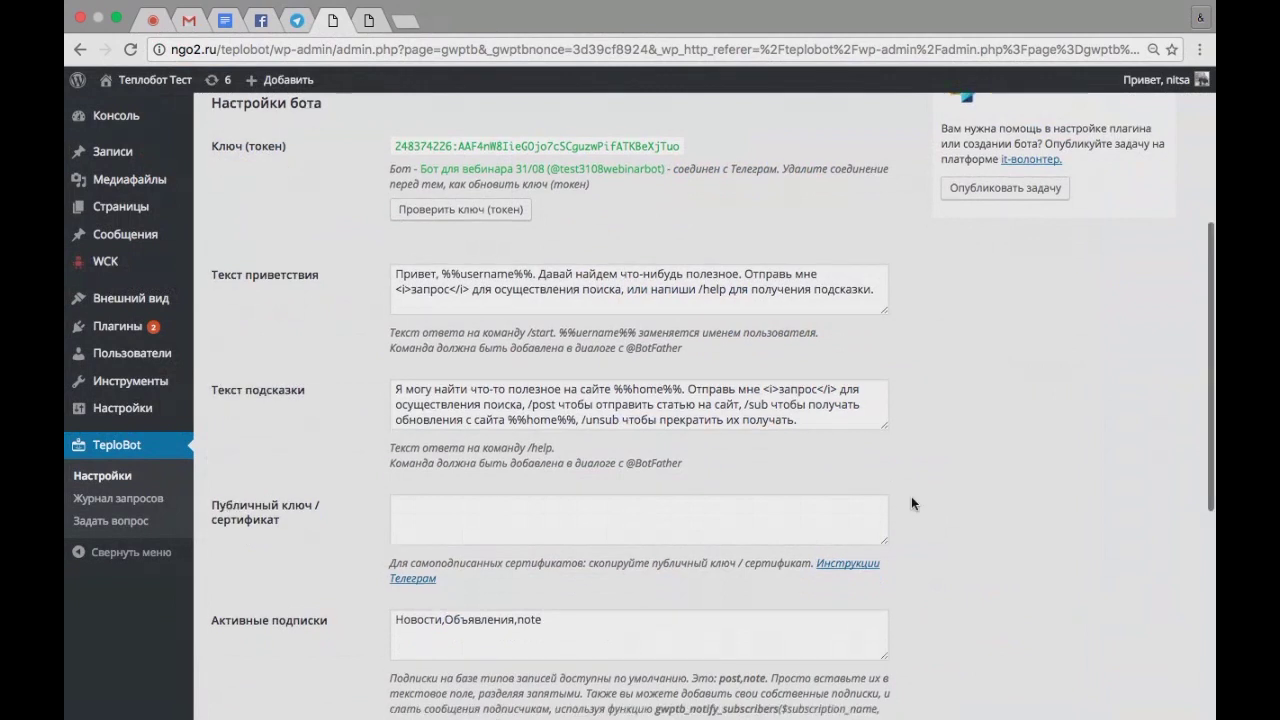
scroll(911, 496, "down", 1)
scroll(911, 496, "down", 1)
scroll(911, 496, "up", 1)
scroll(911, 496, "up", 1)
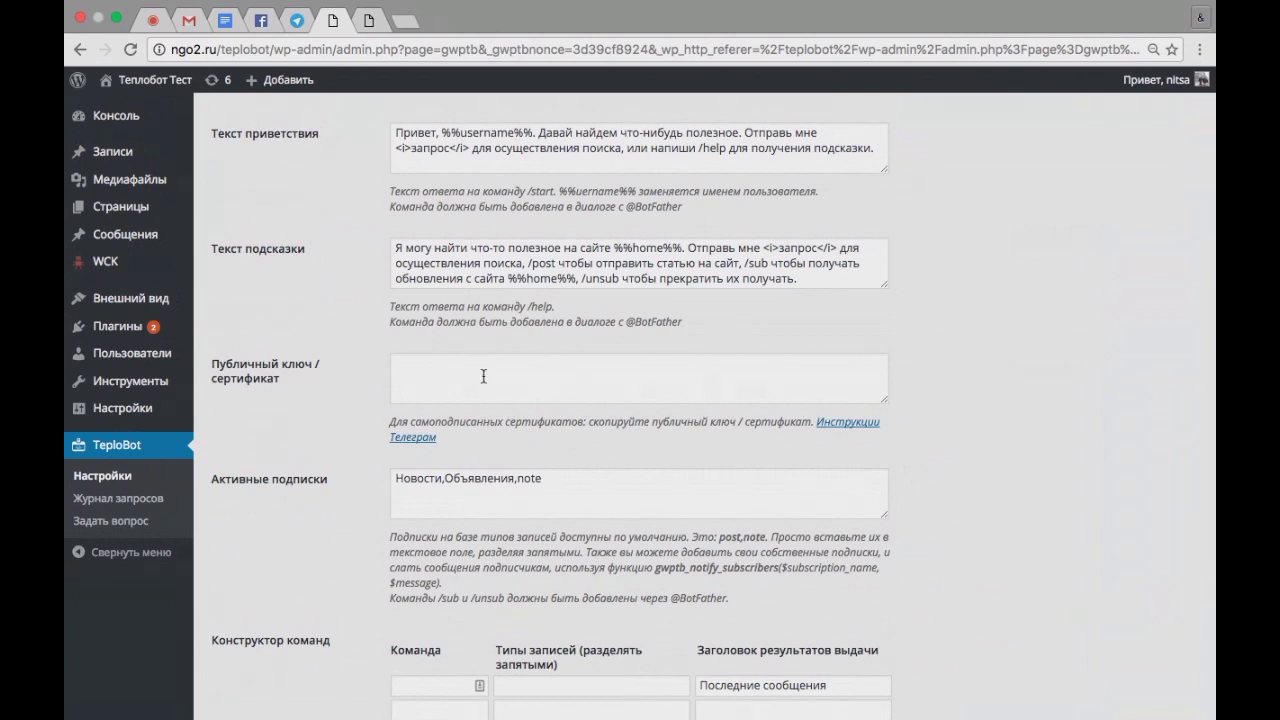
scroll(776, 429, "down", 3)
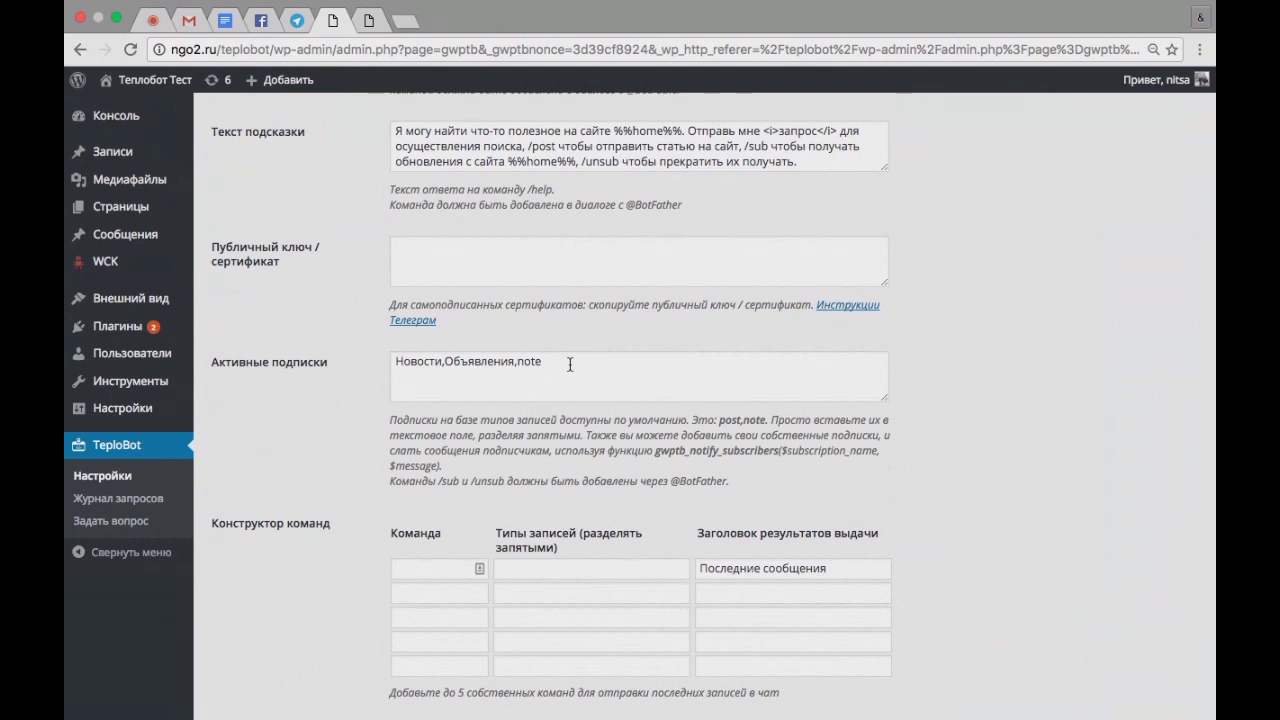
scroll(971, 422, "down", 1)
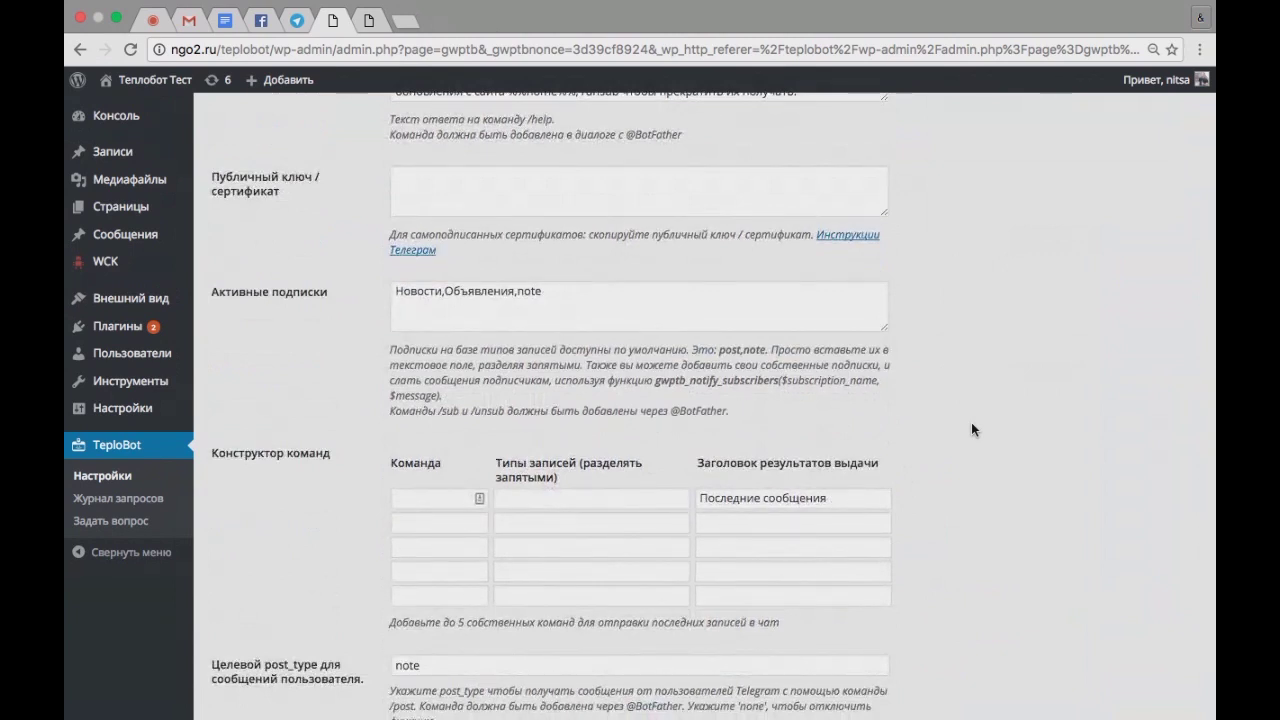
Add the custom command s in the first constructor row, with "Поиск по сайту" as both its record types and results heading.
scroll(971, 422, "down", 1)
left_click(434, 412)
type("s")
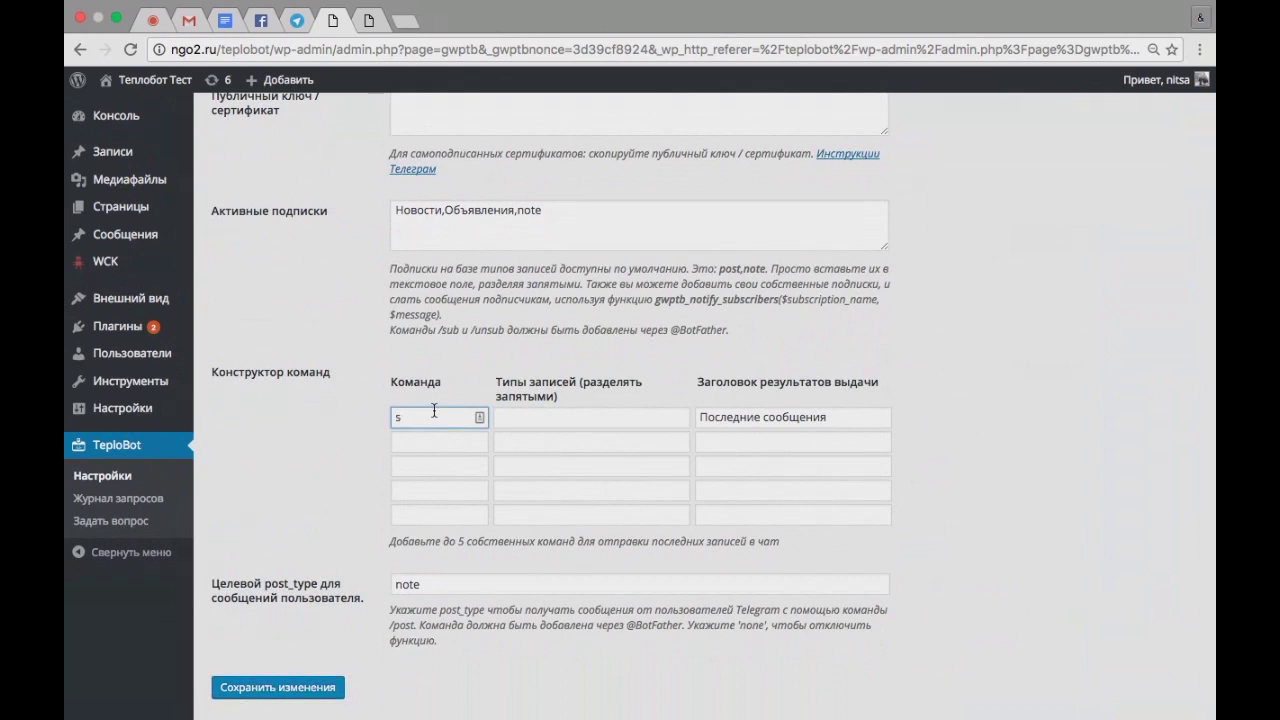
left_click(539, 419)
type("Поиск по сайту")
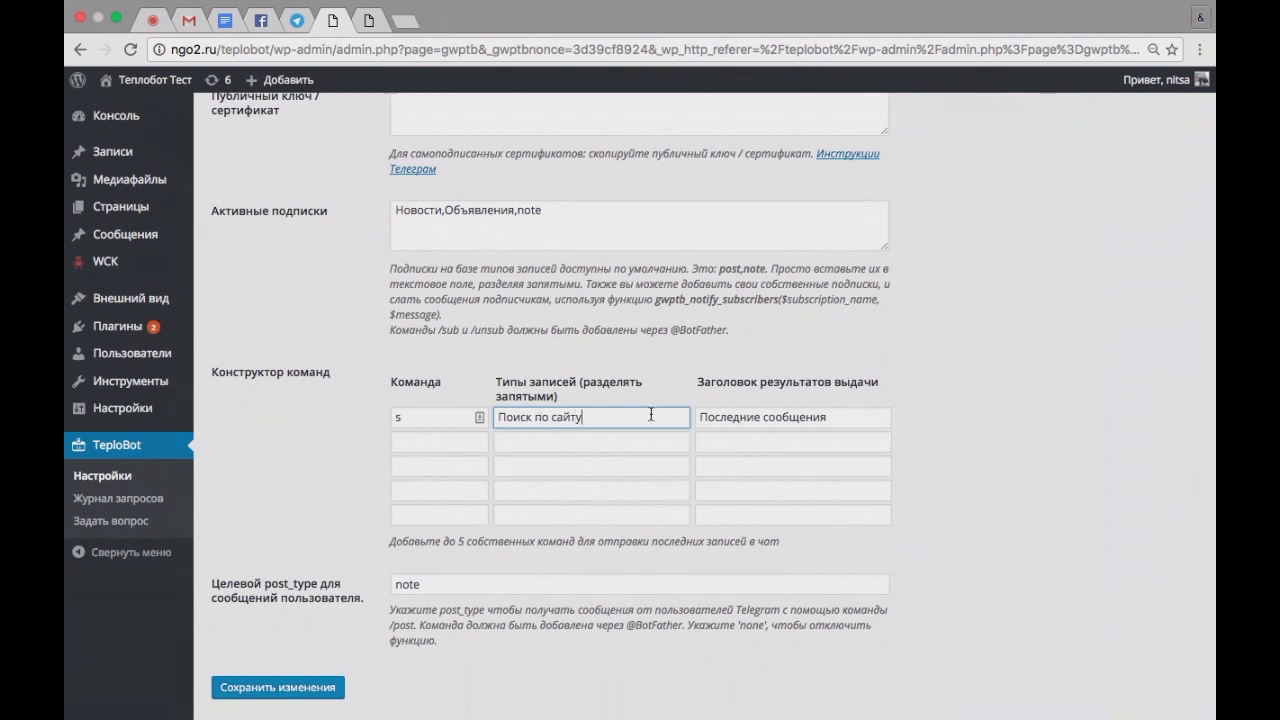
left_click_drag(651, 416, 497, 421)
key("ctrl+c")
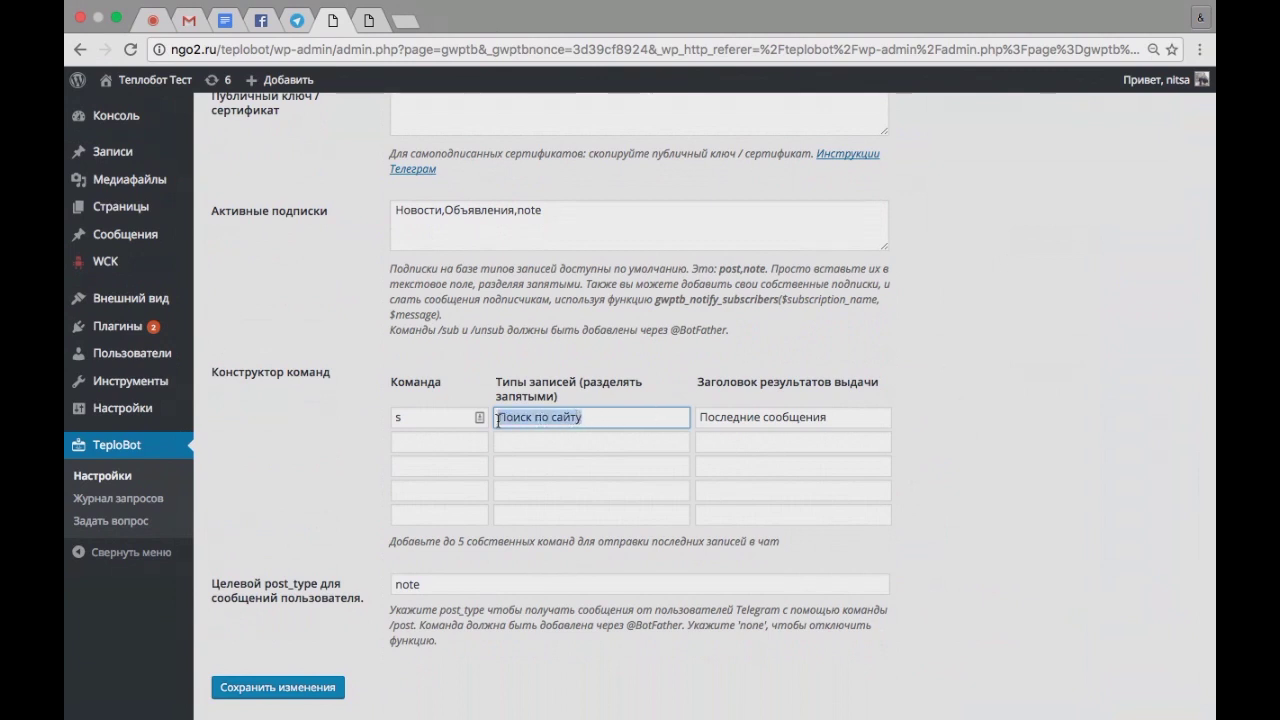
left_click_drag(818, 410, 677, 417)
key("ctrl+v")
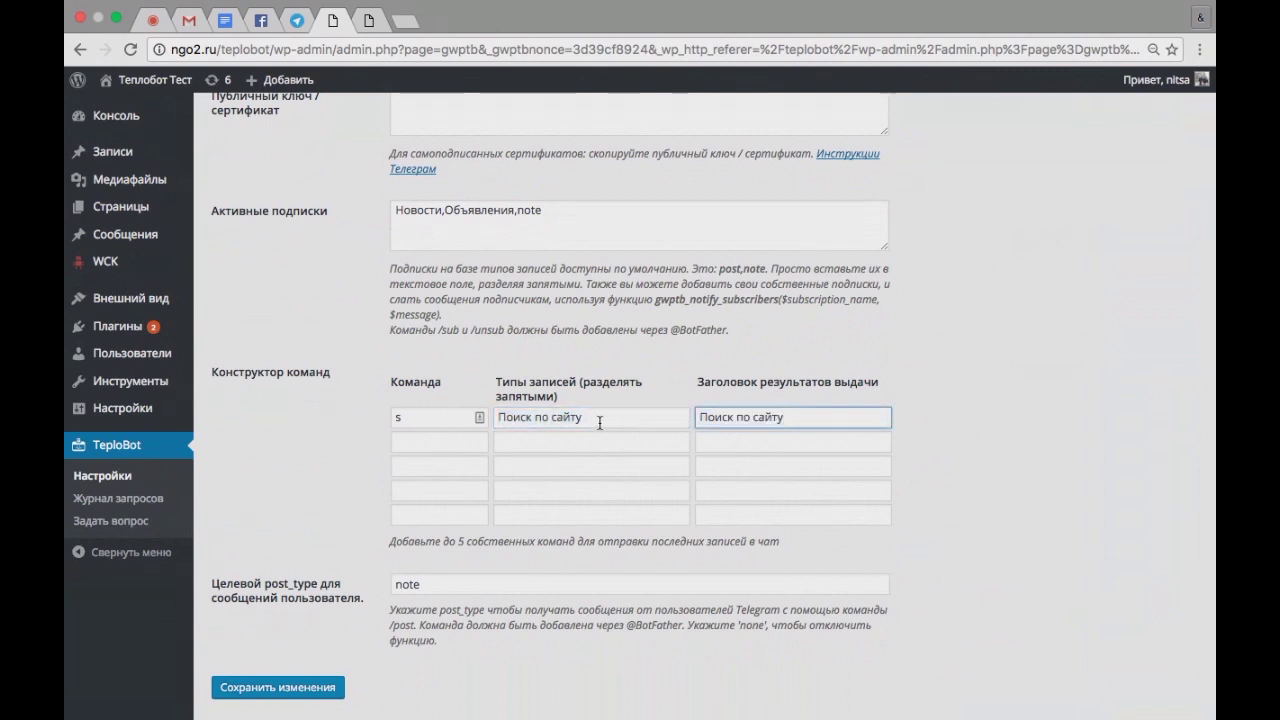
Replace the record types of the custom command s with note.
left_click_drag(600, 423, 485, 421)
scroll(630, 436, "up", 1)
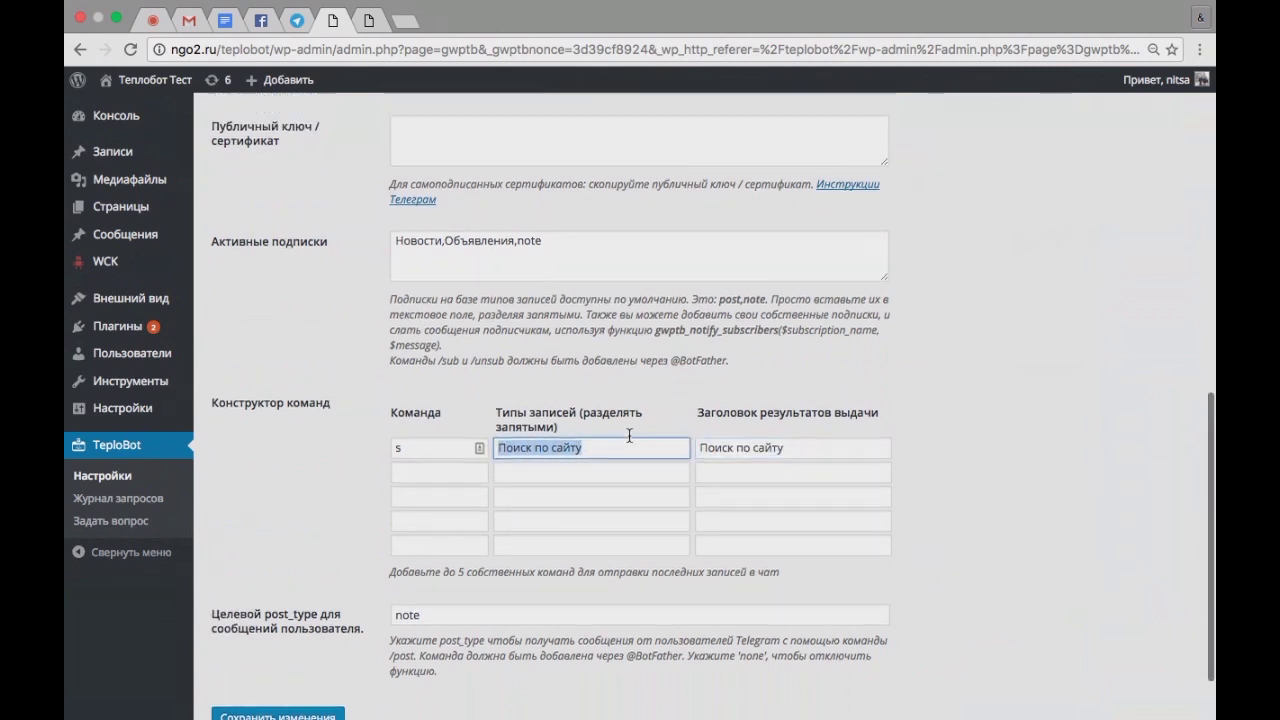
scroll(629, 435, "up", 2)
scroll(630, 440, "down", 3)
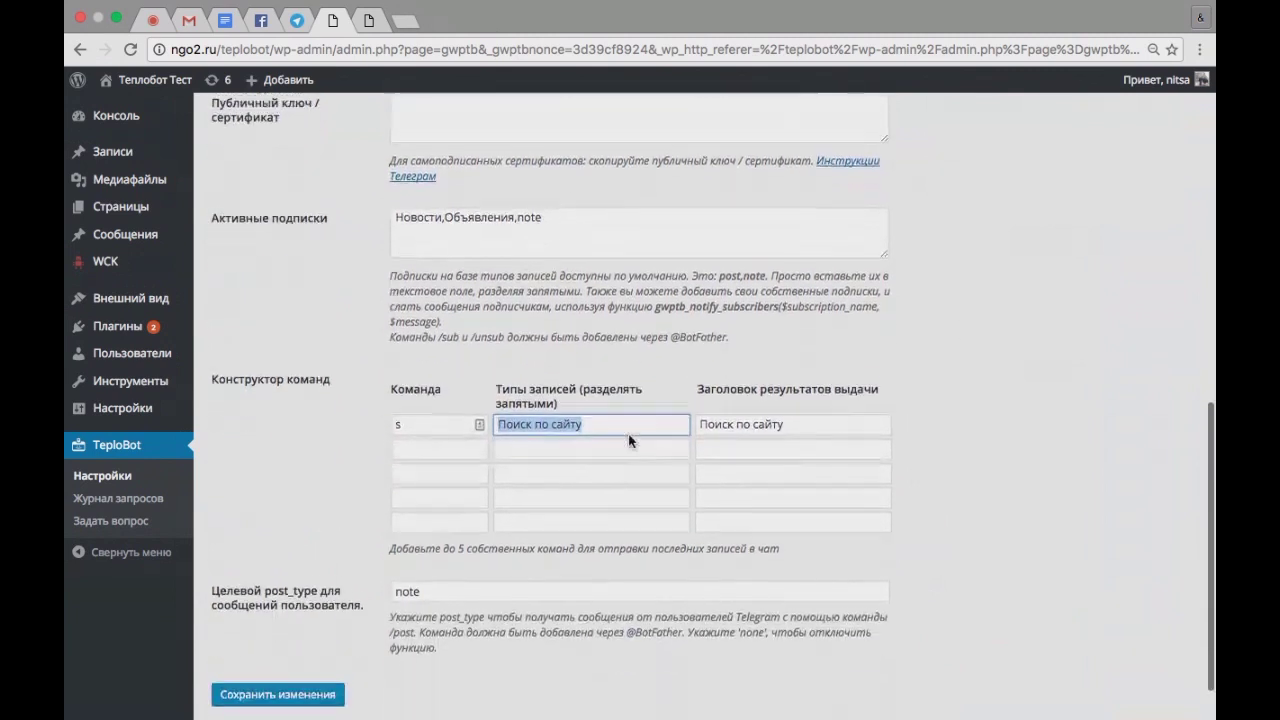
type("тщеу")
key("BackSpace")
key("BackSpace")
key("BackSpace")
key("BackSpace")
type("note")
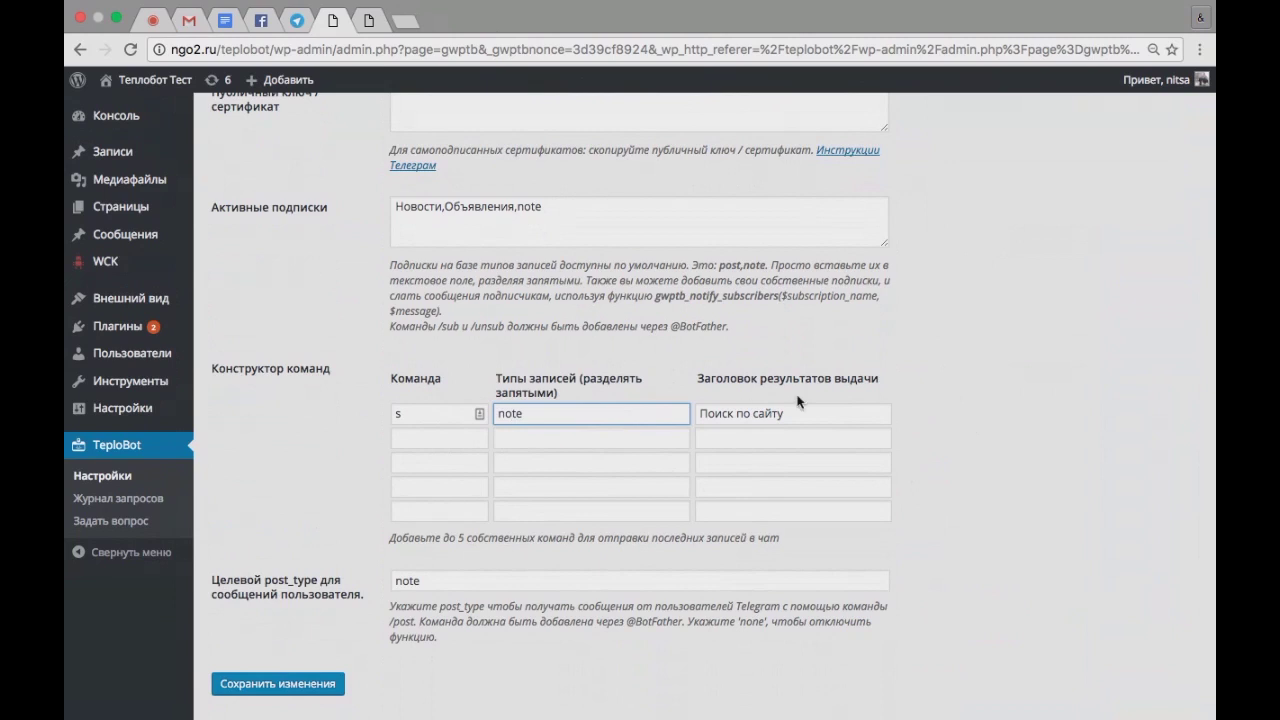
scroll(971, 399, "up", 2)
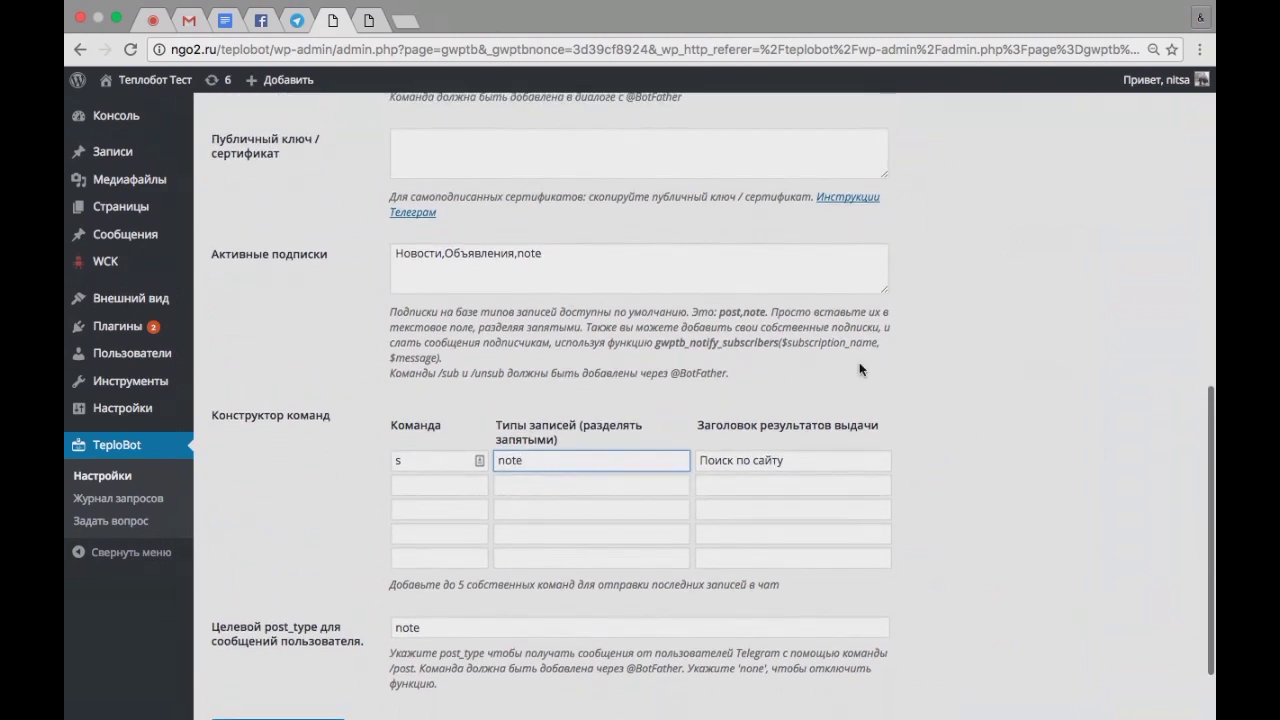
Add a second custom command named mgs in the command constructor.
mouse_move(140, 151)
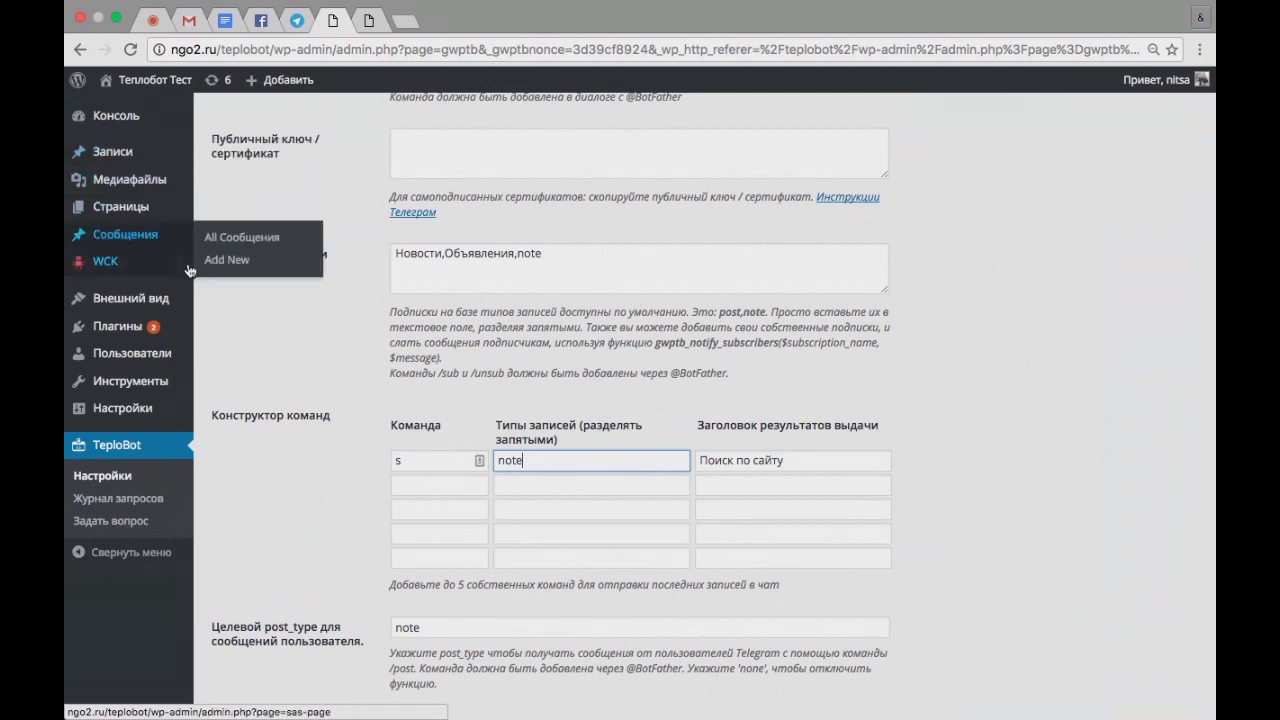
mouse_move(185, 264)
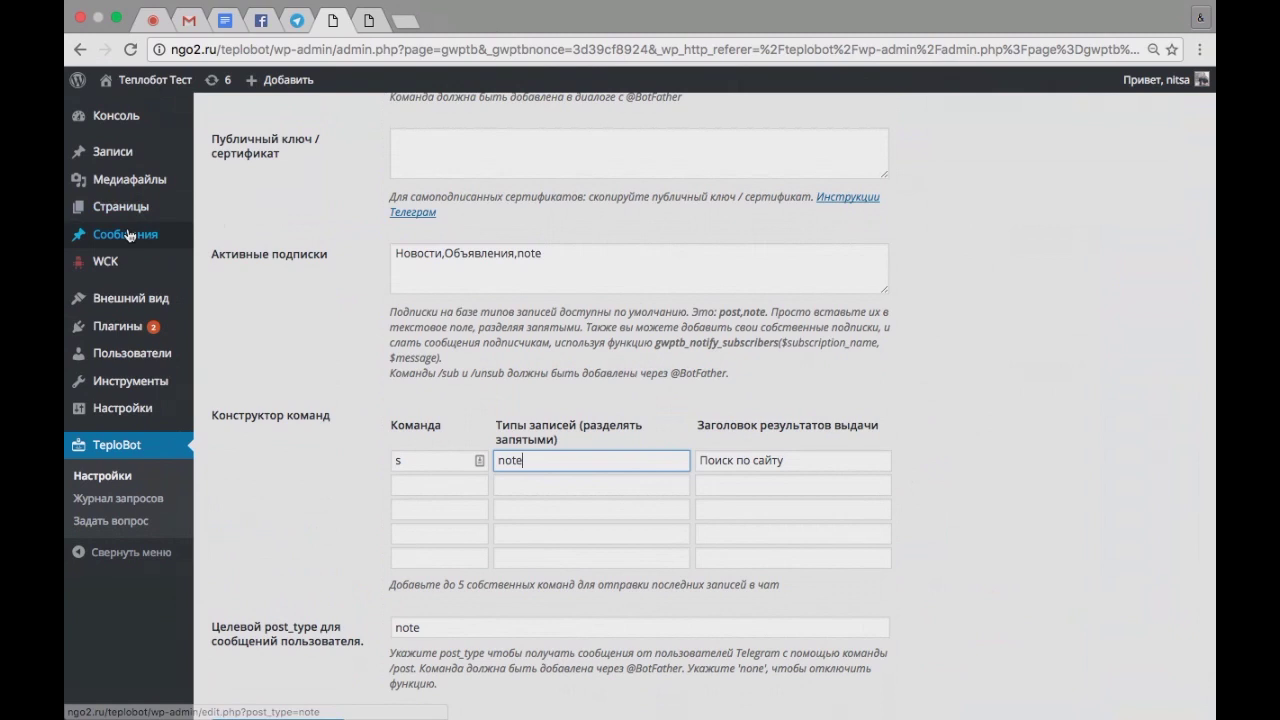
mouse_move(169, 240)
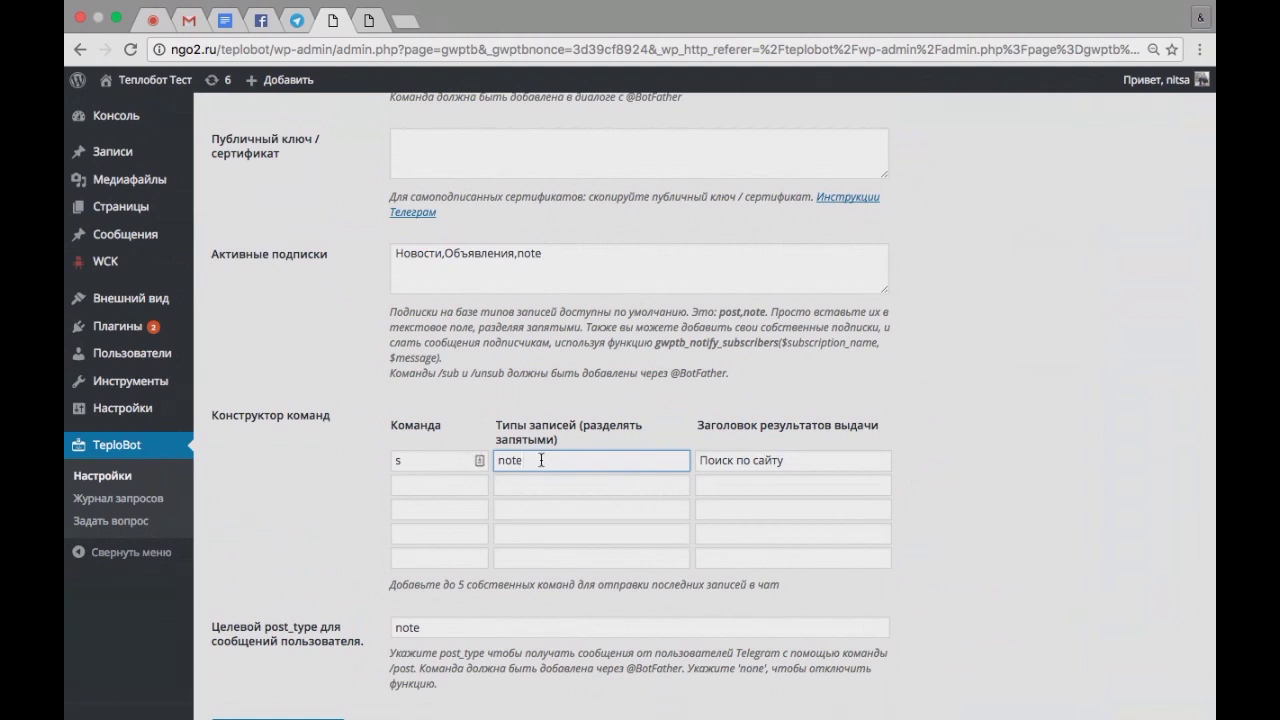
left_click(805, 460)
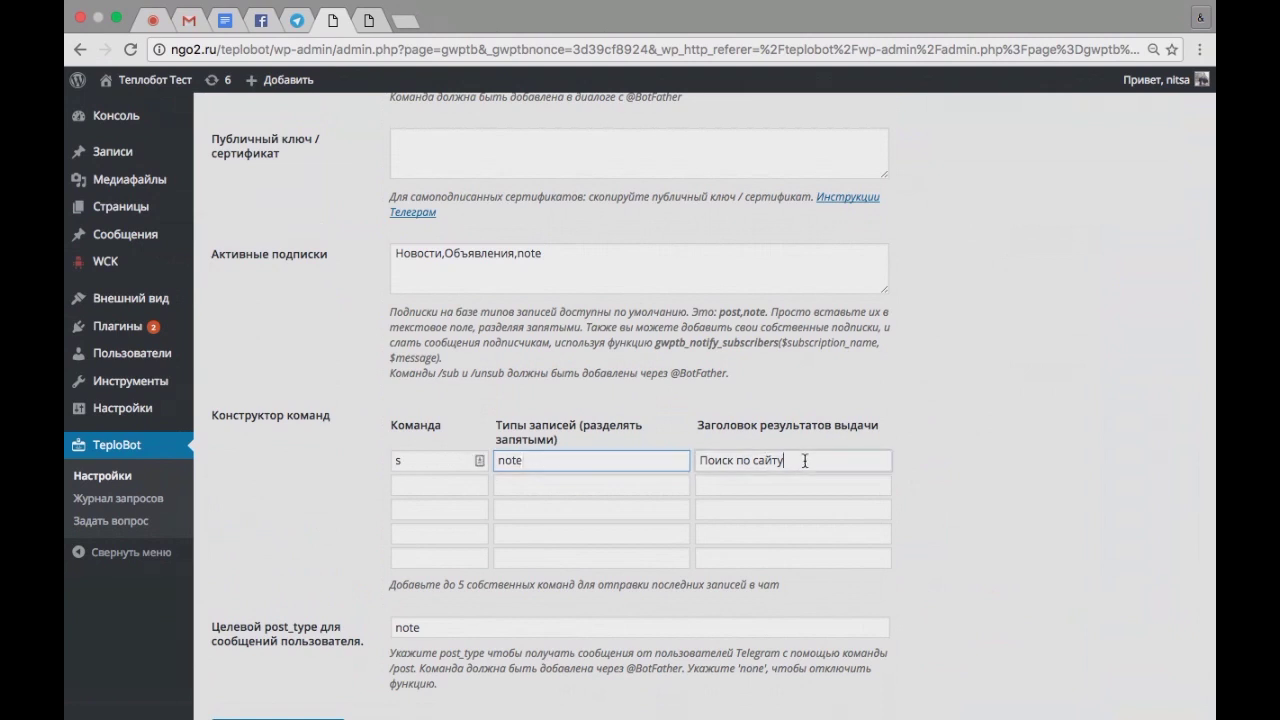
left_click(439, 484)
type("ms")
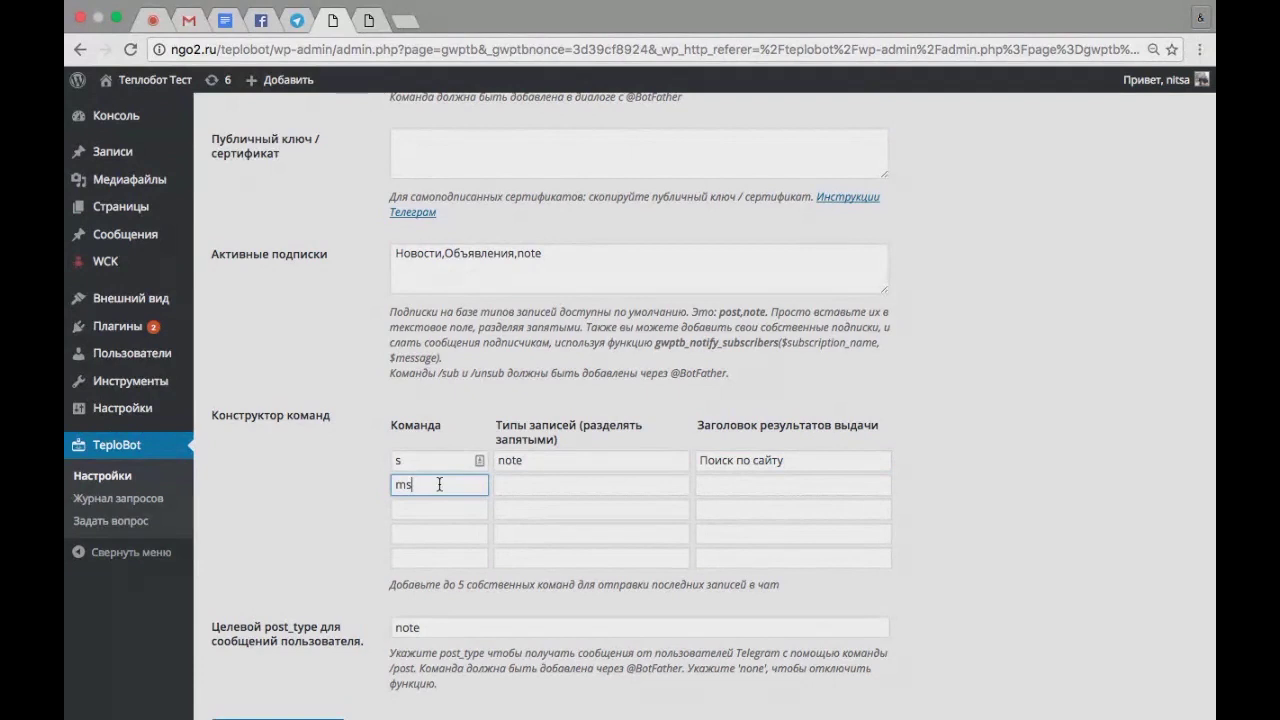
key("BackSpace")
type("gs")
left_click(498, 483)
Open the post "О мыслях" for editing in a separate tab to check its post type, and close that tab.
mouse_move(150, 302)
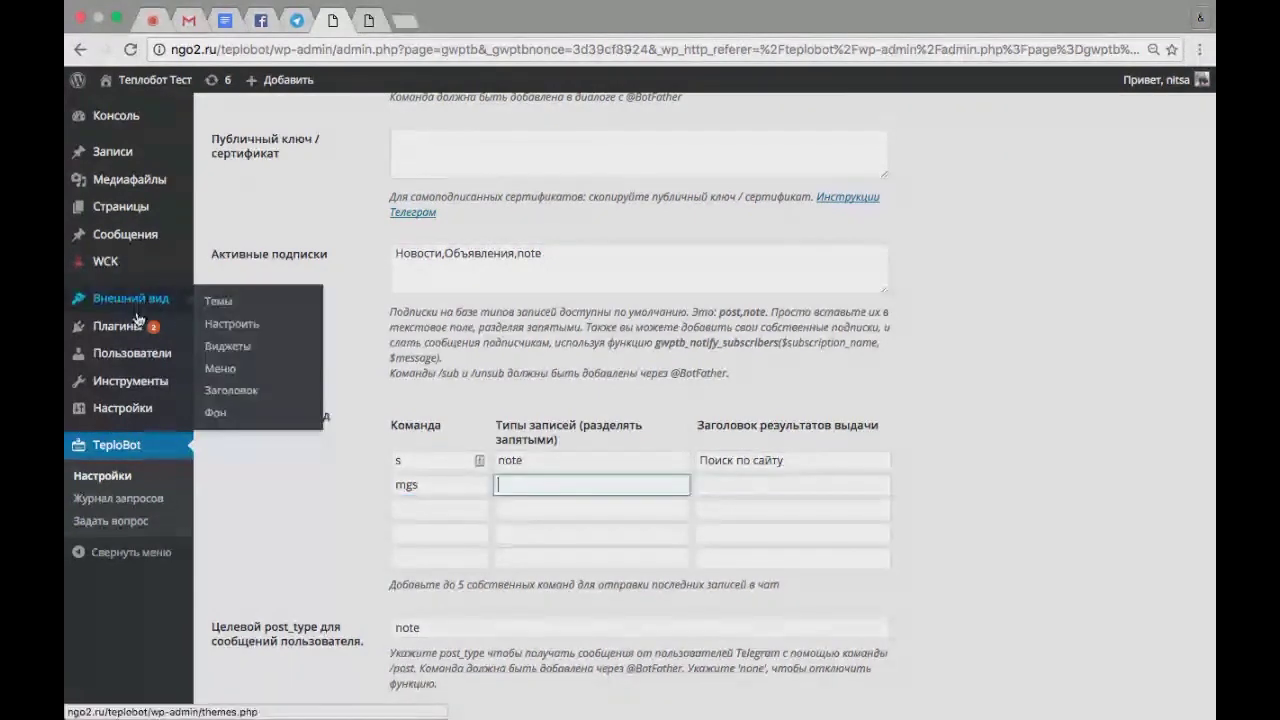
mouse_move(128, 341)
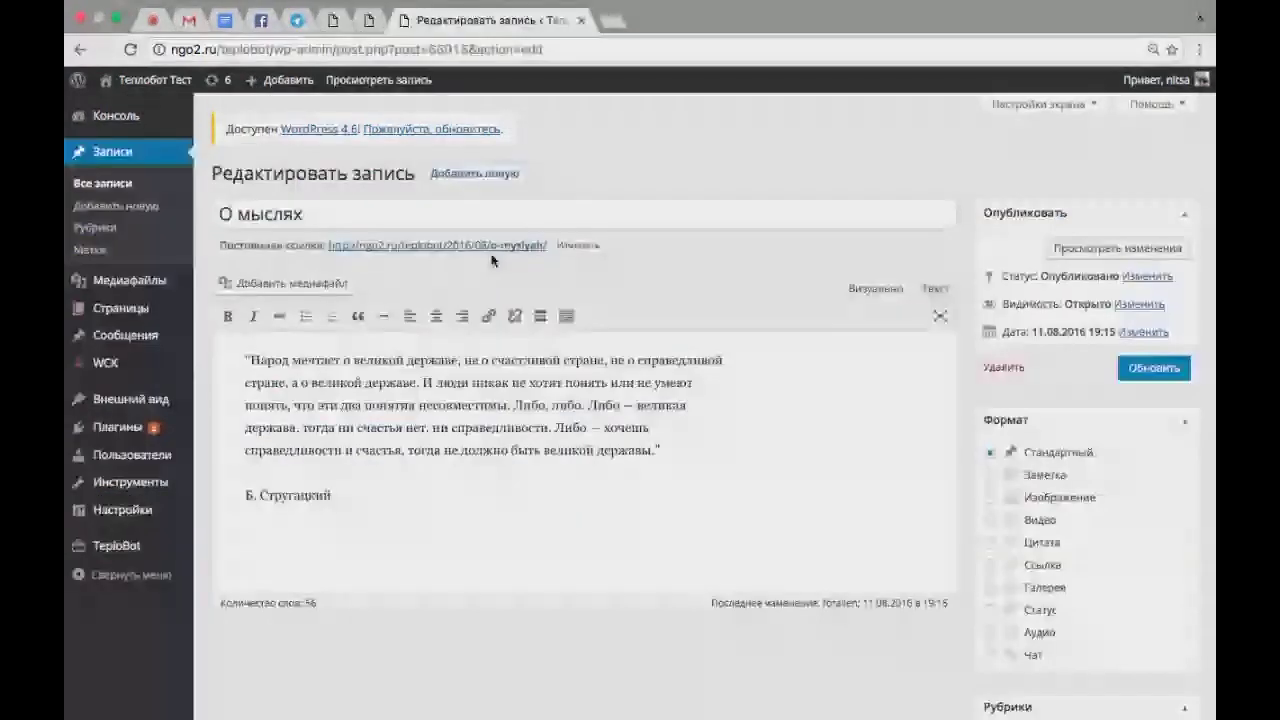
left_click(582, 20)
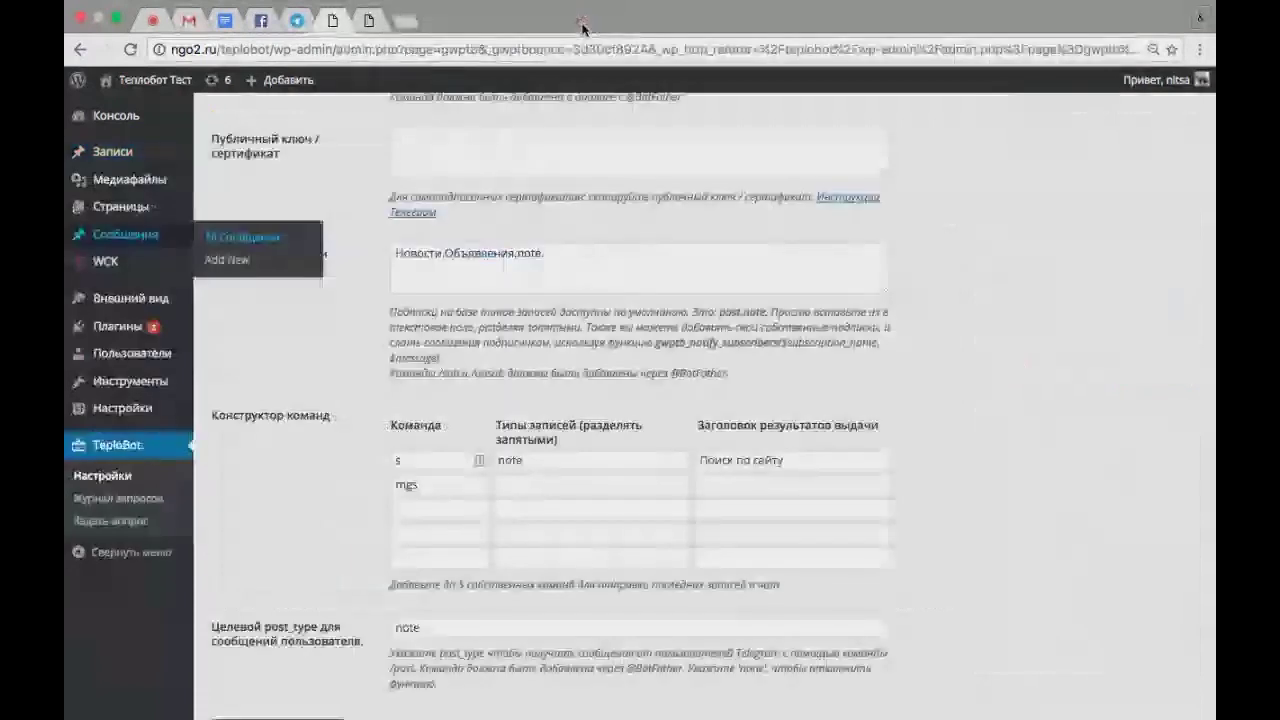
Complete the command table: s with type post, mgs with type note and heading "Поиск по сообщениям", and a third command named post.
left_click(519, 480)
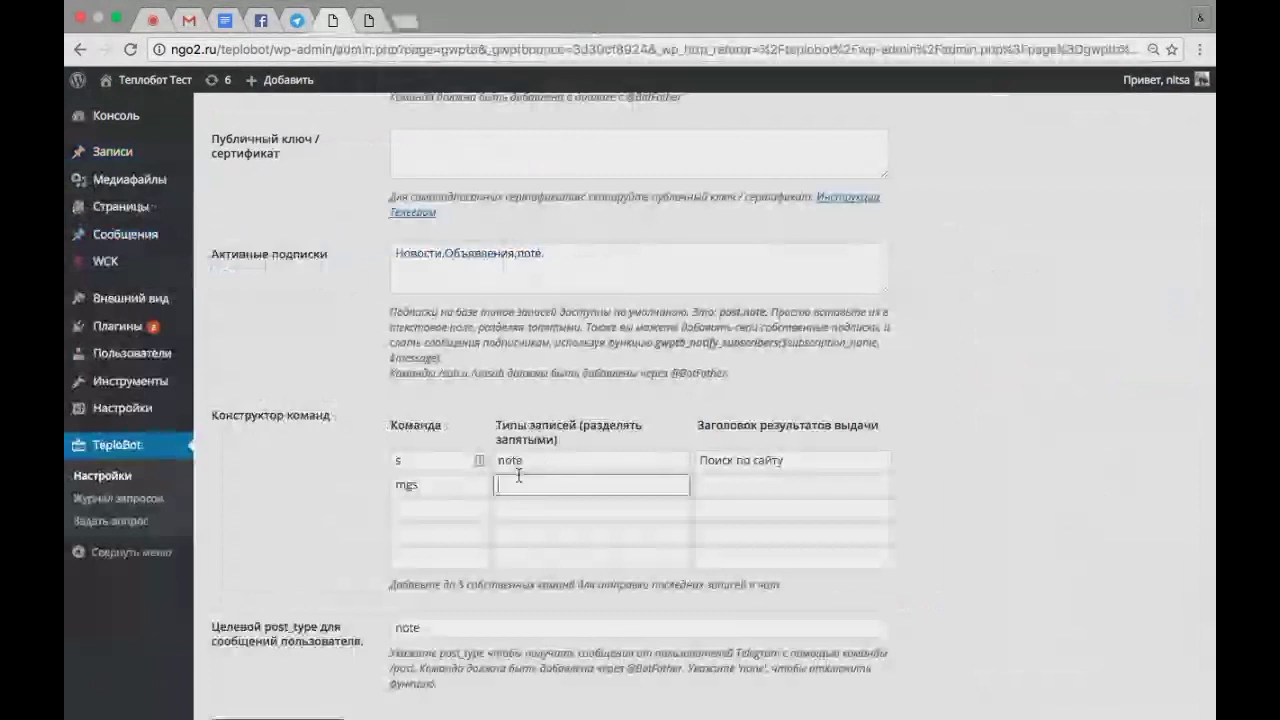
type("note")
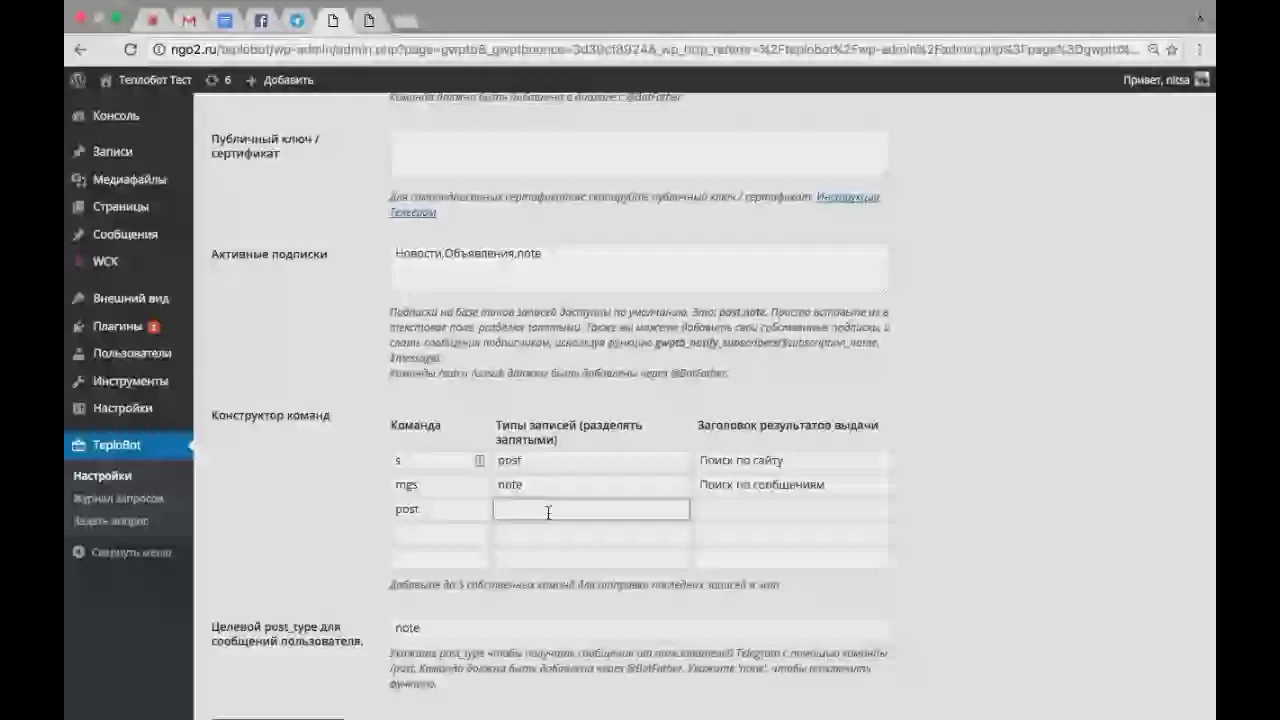
scroll(571, 640, "down", 1)
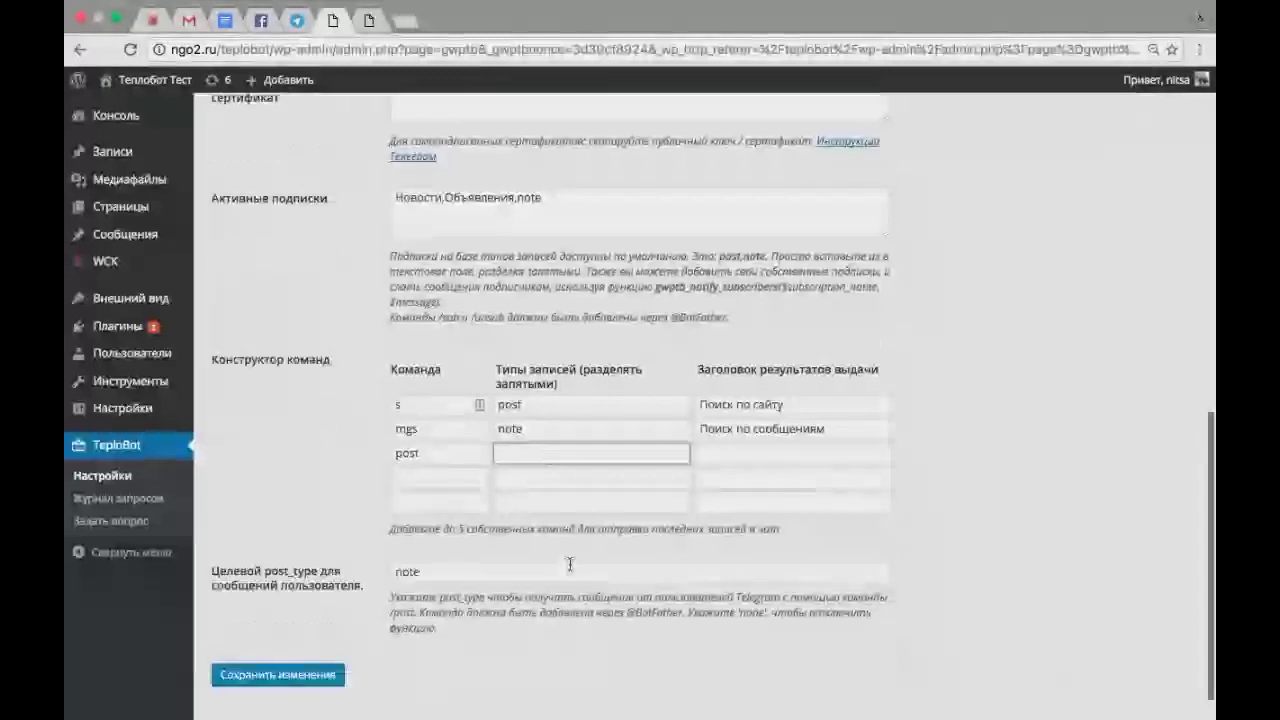
left_click(419, 450)
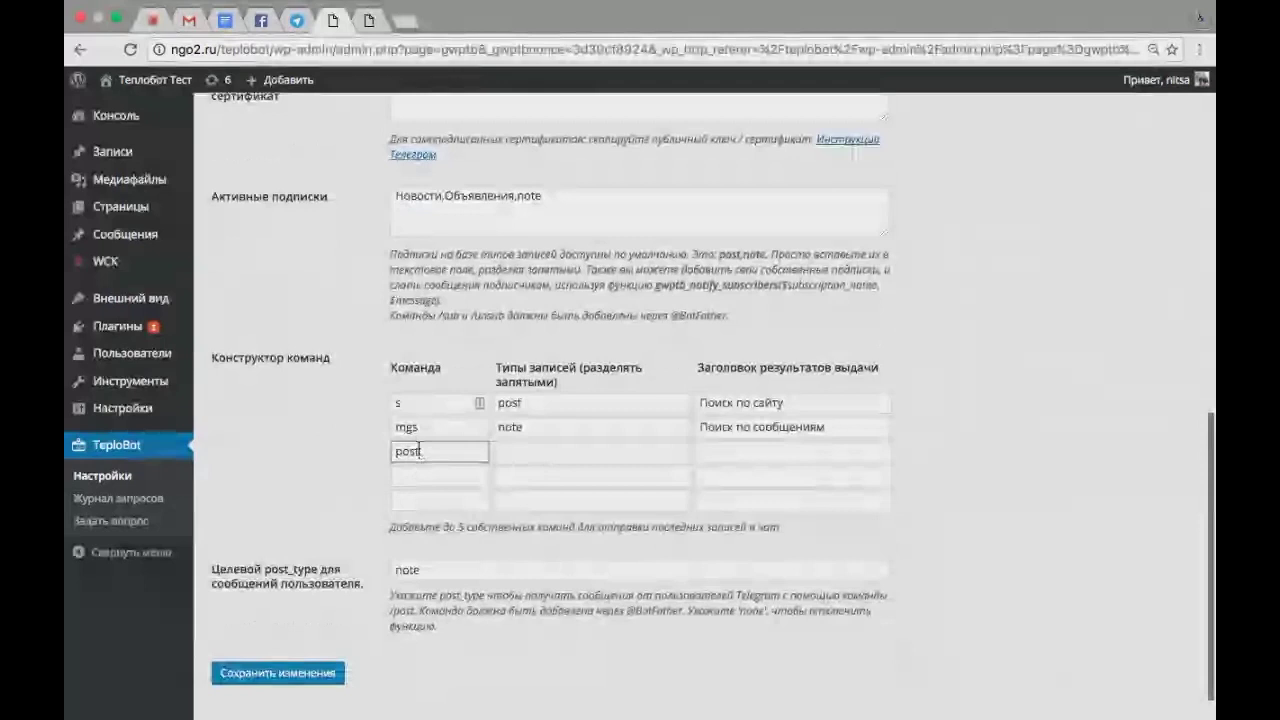
left_click_drag(419, 450, 405, 448)
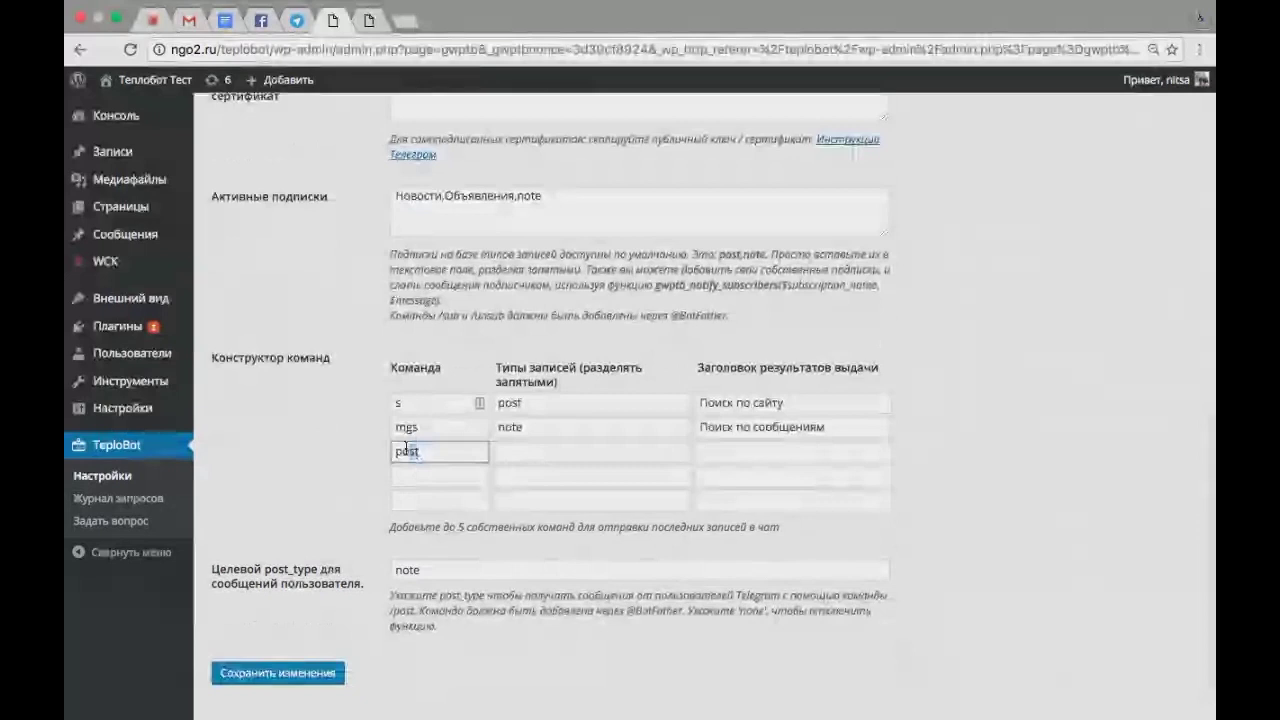
key("ctrl+shift+Tab")
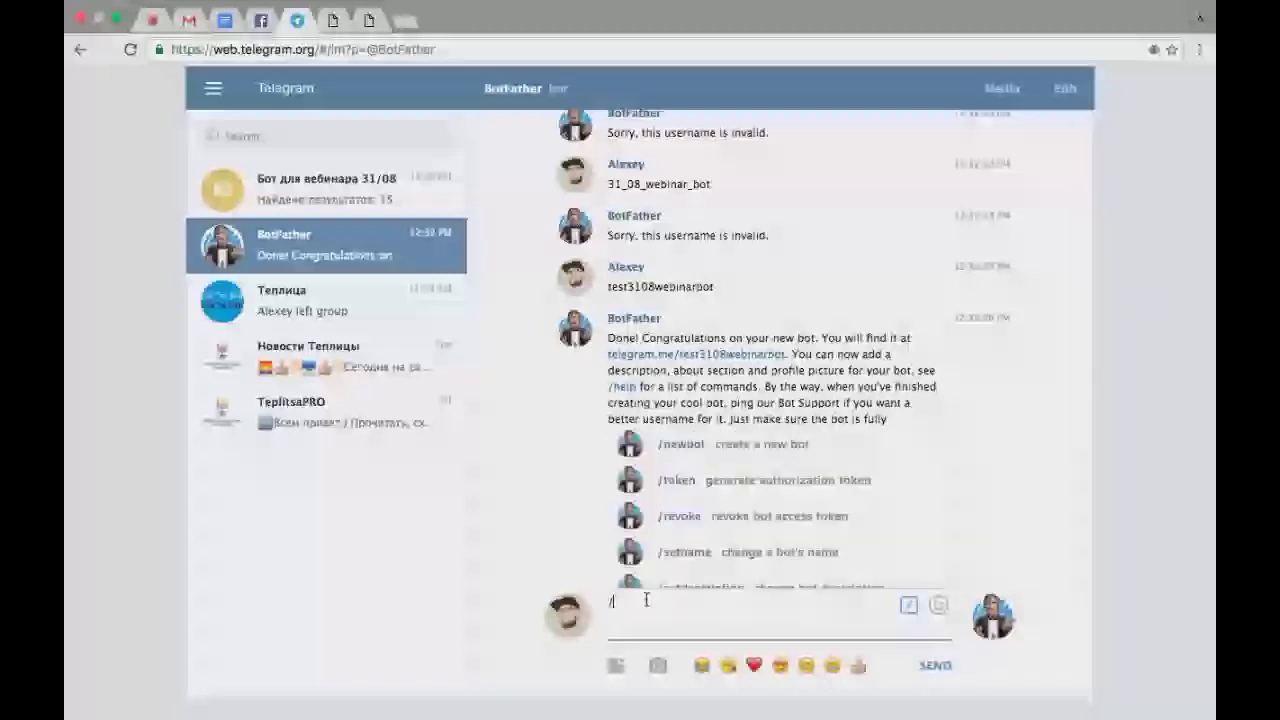
type("se")
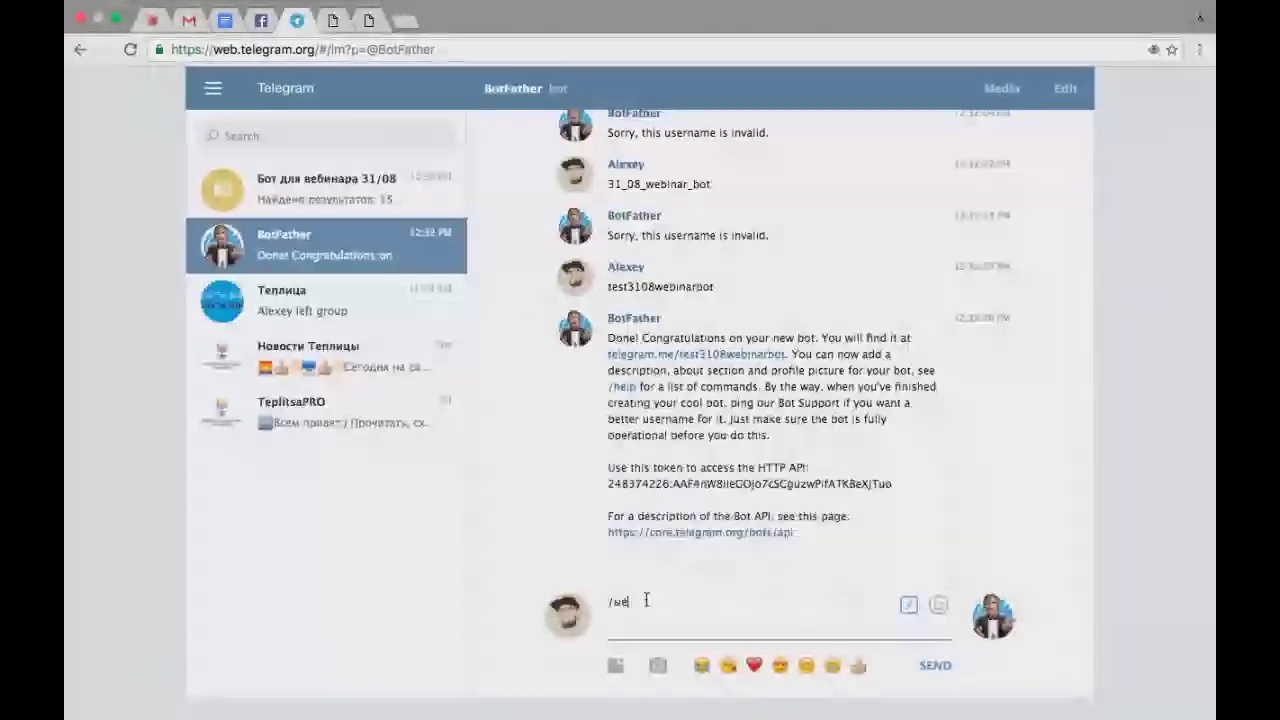
key("BackSpace")
key("BackSpace")
type("set")
scroll(695, 572, "down", 4)
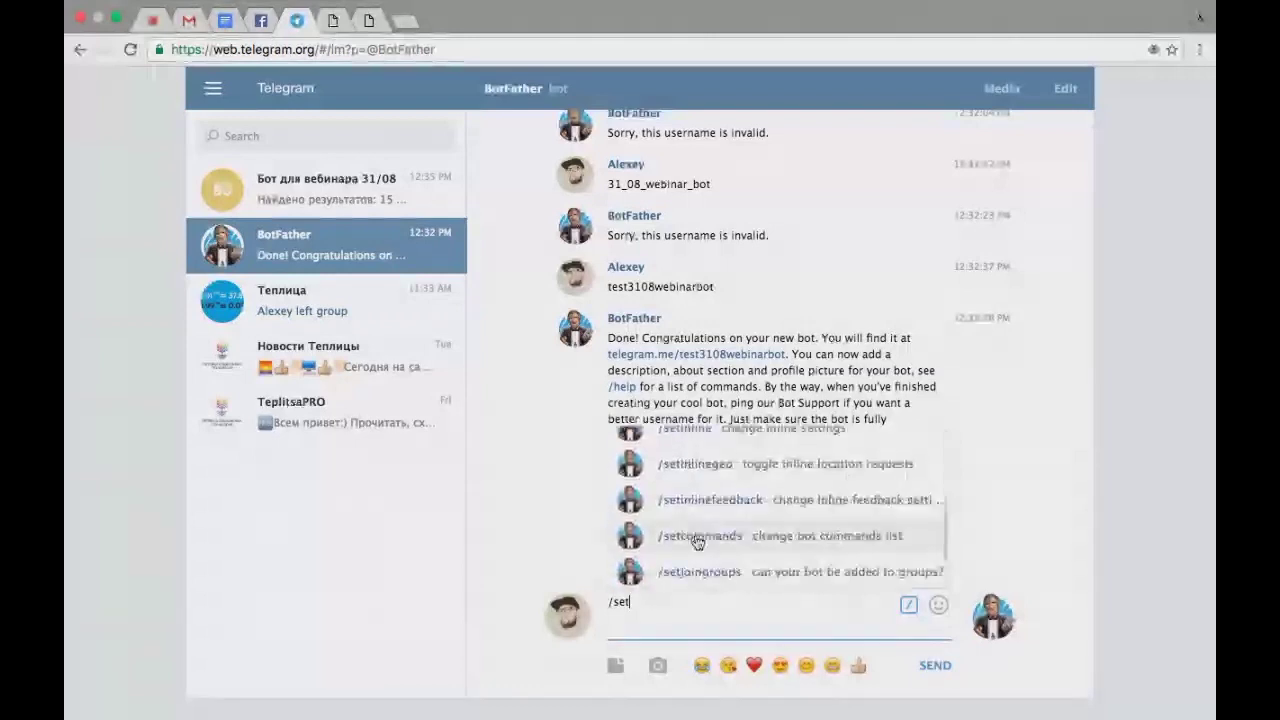
left_click(697, 538)
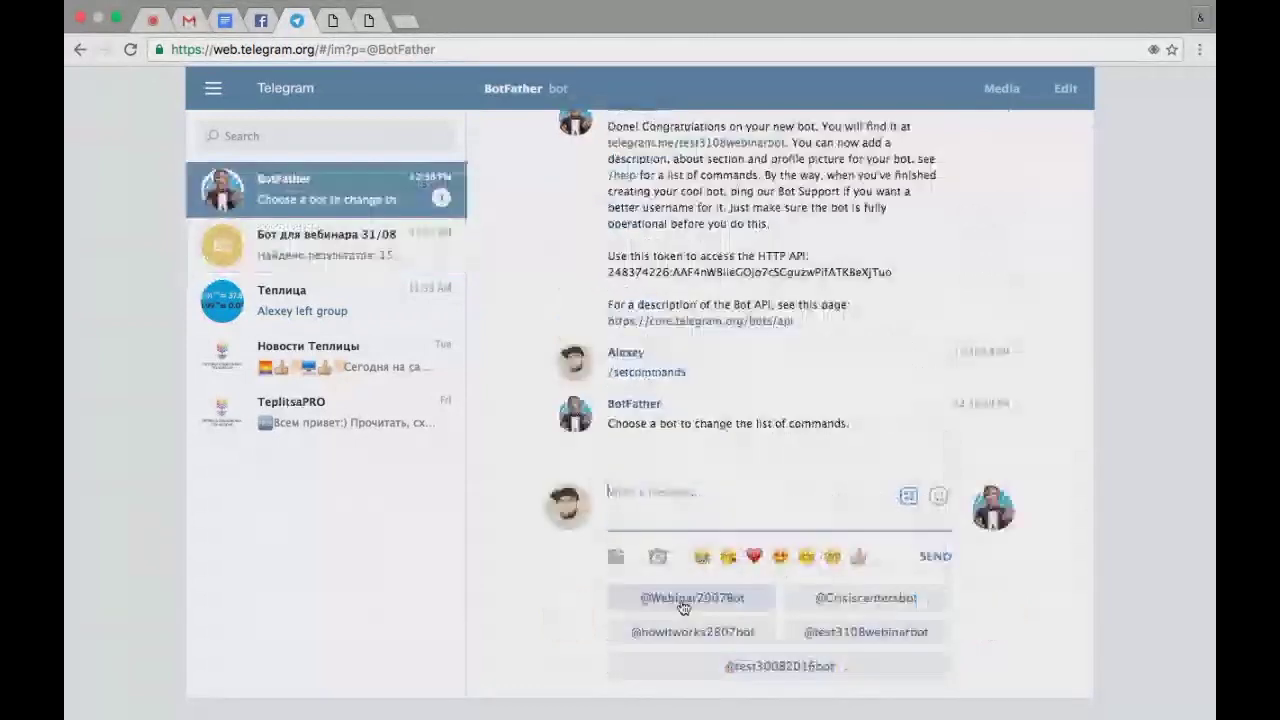
left_click(846, 632)
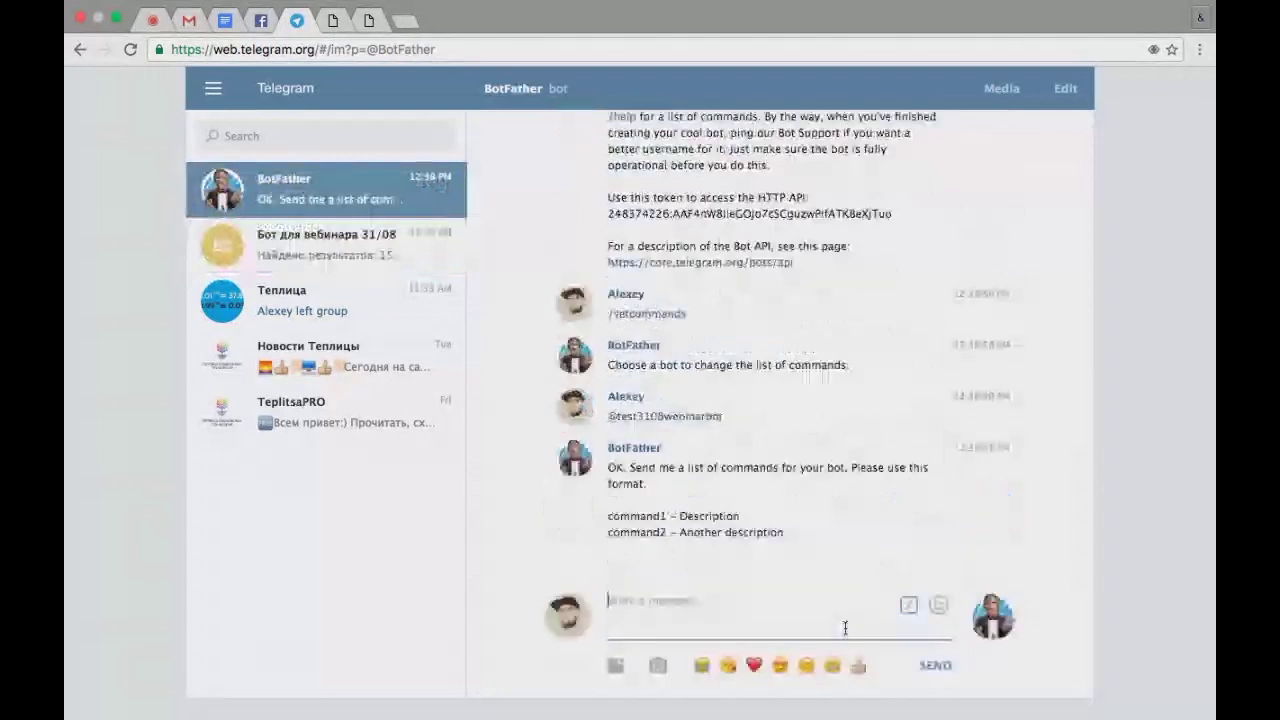
Write the first line of the command list for BotFather as "s - Поиск по сайту".
left_click(668, 600)
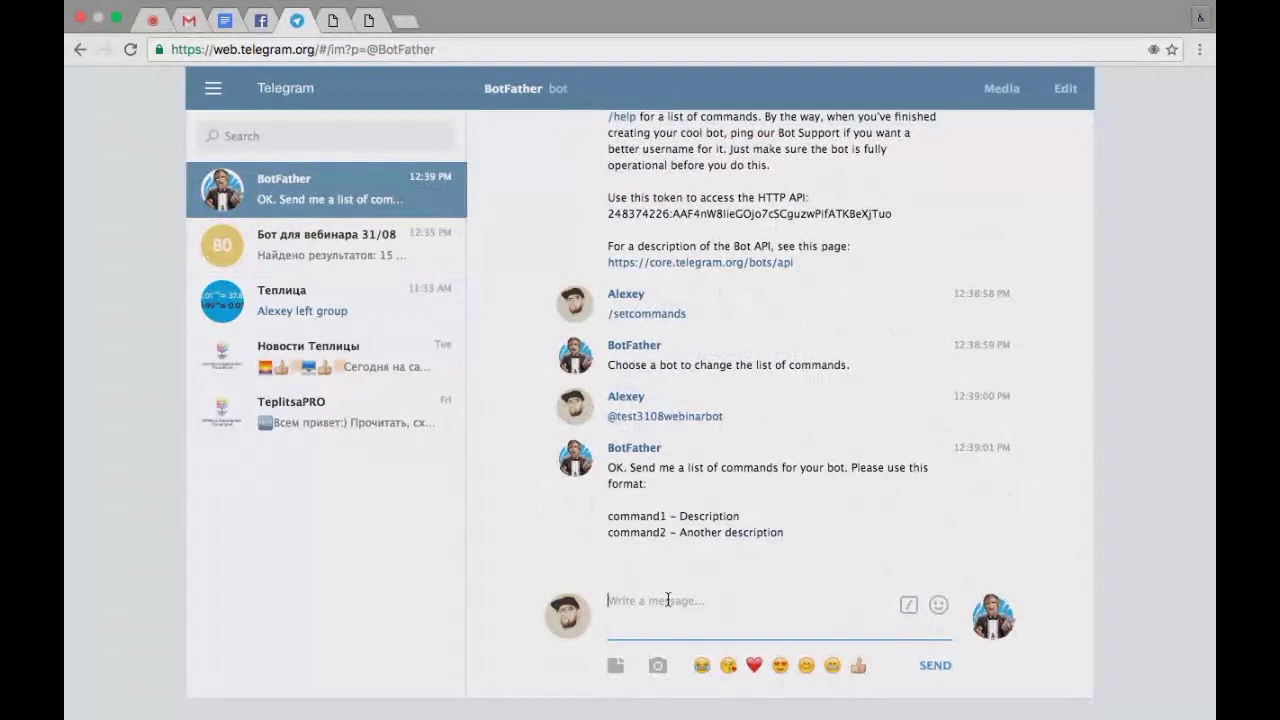
type("/")
key("BackSpace")
type("s - Поиск по сайт")
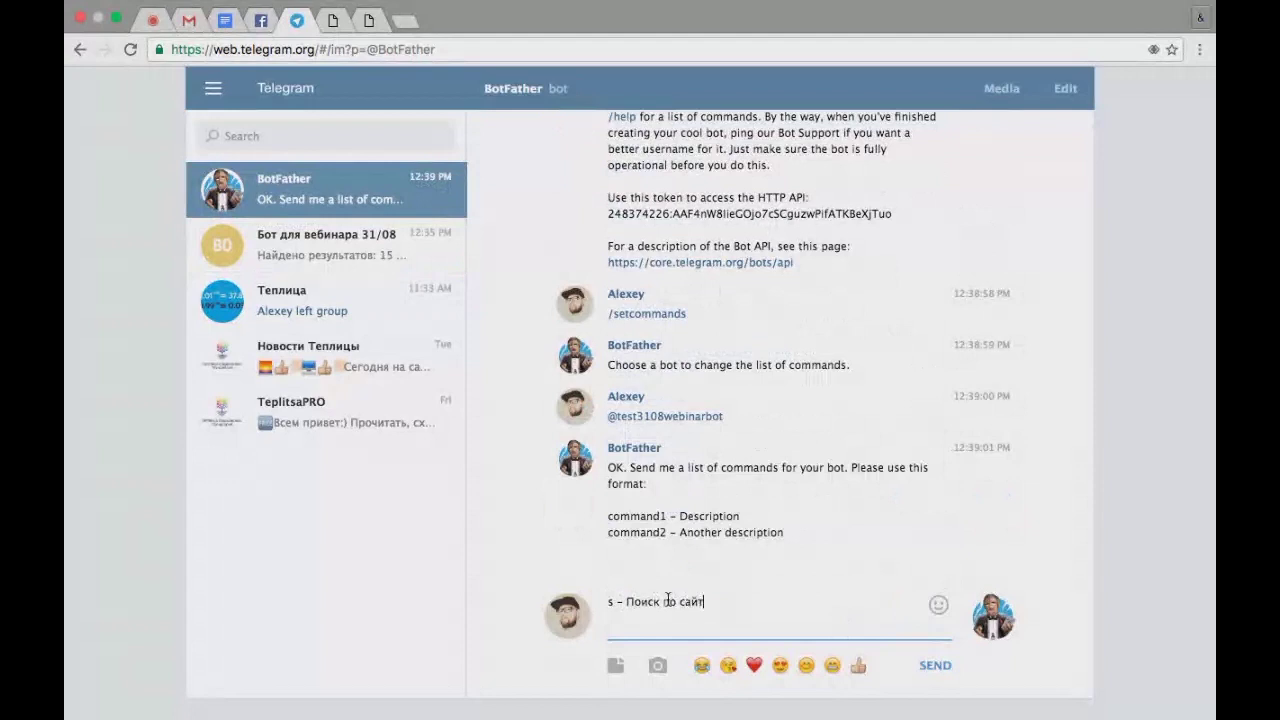
type("у")
Add the second line "mgs - Поиск по сообщениям" to the unsent command list.
key("shift+Return")
type("вп")
key("BackSpace")
key("BackSpace")
type("m")
type("g")
type("s")
type(" -")
type(" Поиск по со")
type("общениям")
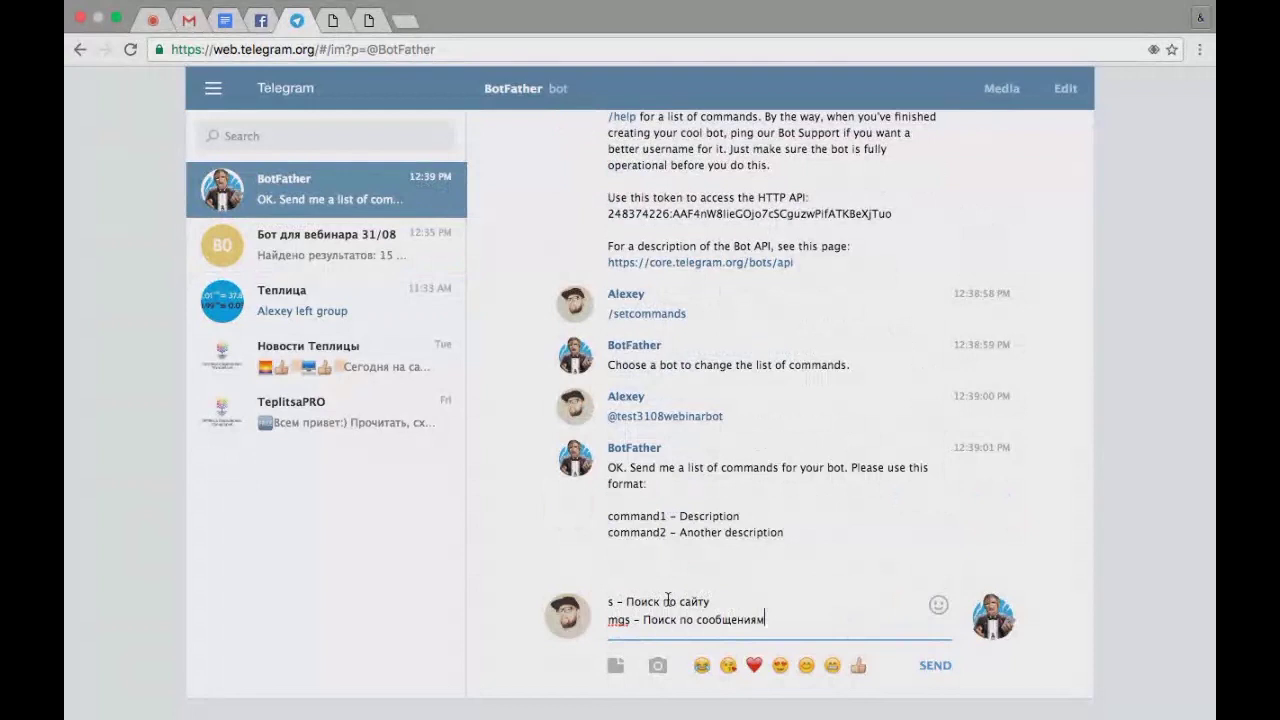
Add the third line "post - Напиште свое сообщение" to the unsent command list.
key("shift+Return")
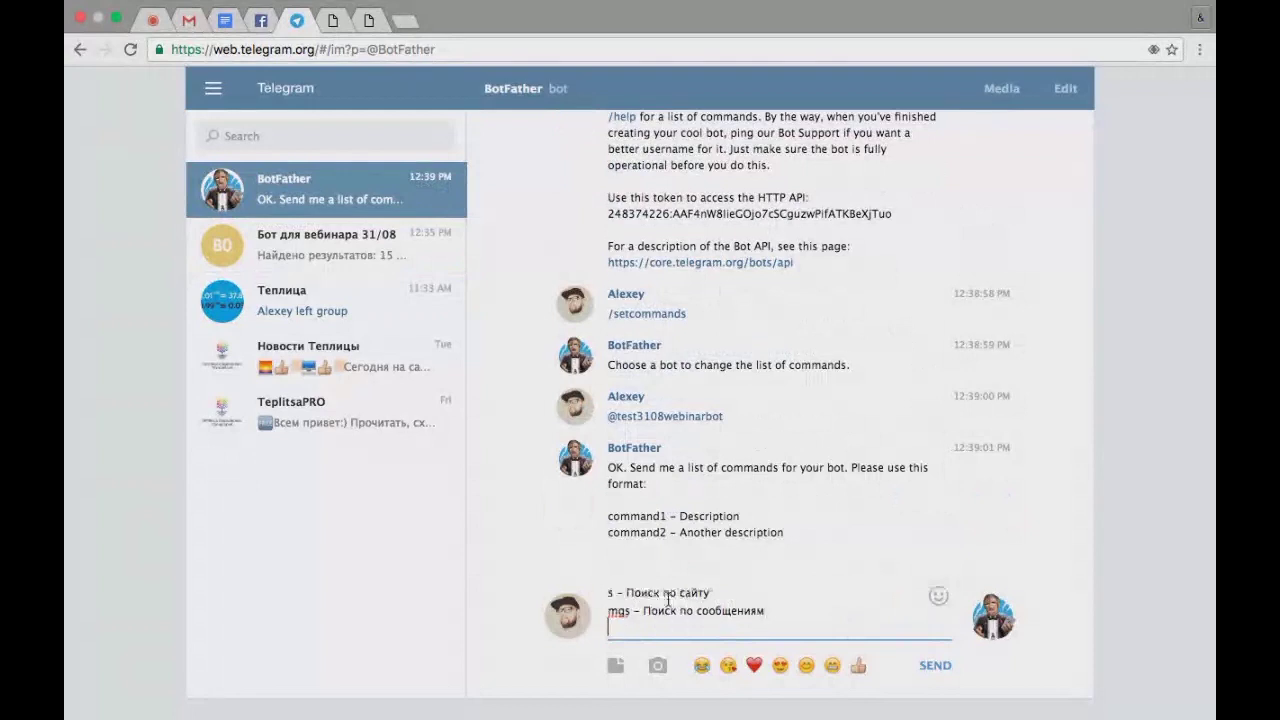
type("ba")
key("BackSpace")
key("BackSpace")
type("p")
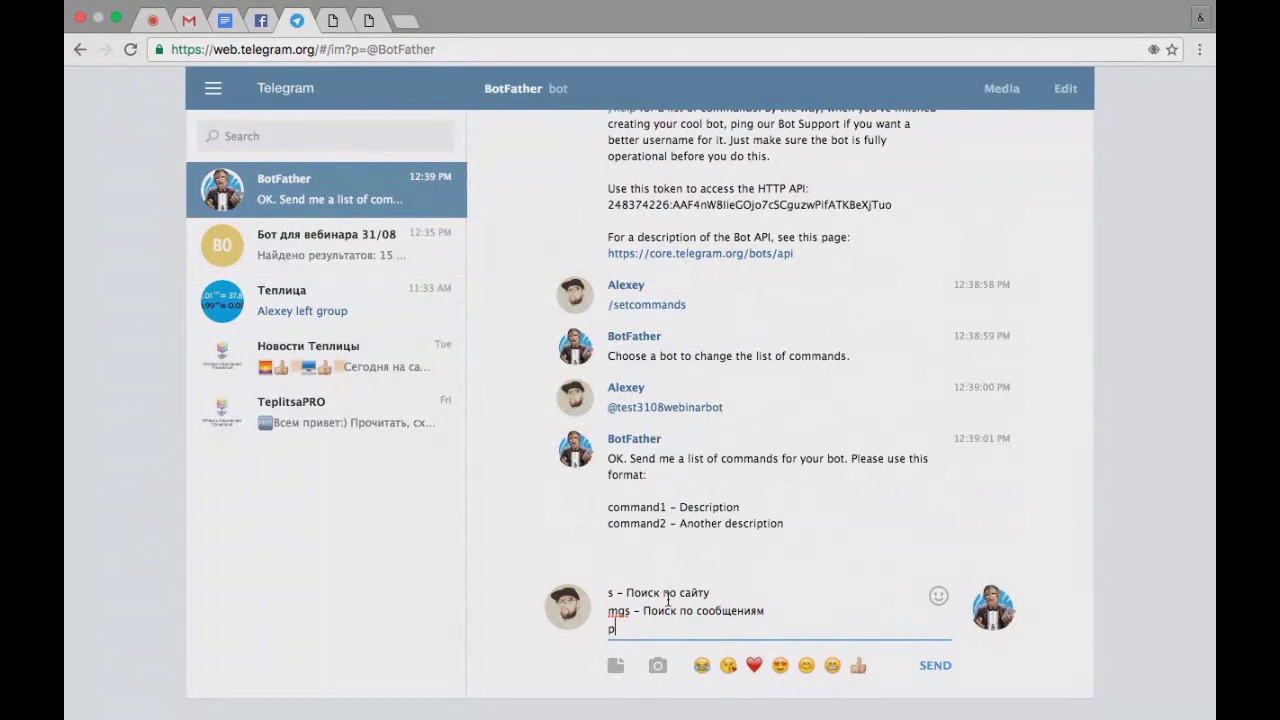
type("ost - ")
type("У")
key("BackSpace")
type("Ост")
key("BackSpace")
key("BackSpace")
key("BackSpace")
type("Напиште свое сообщение")
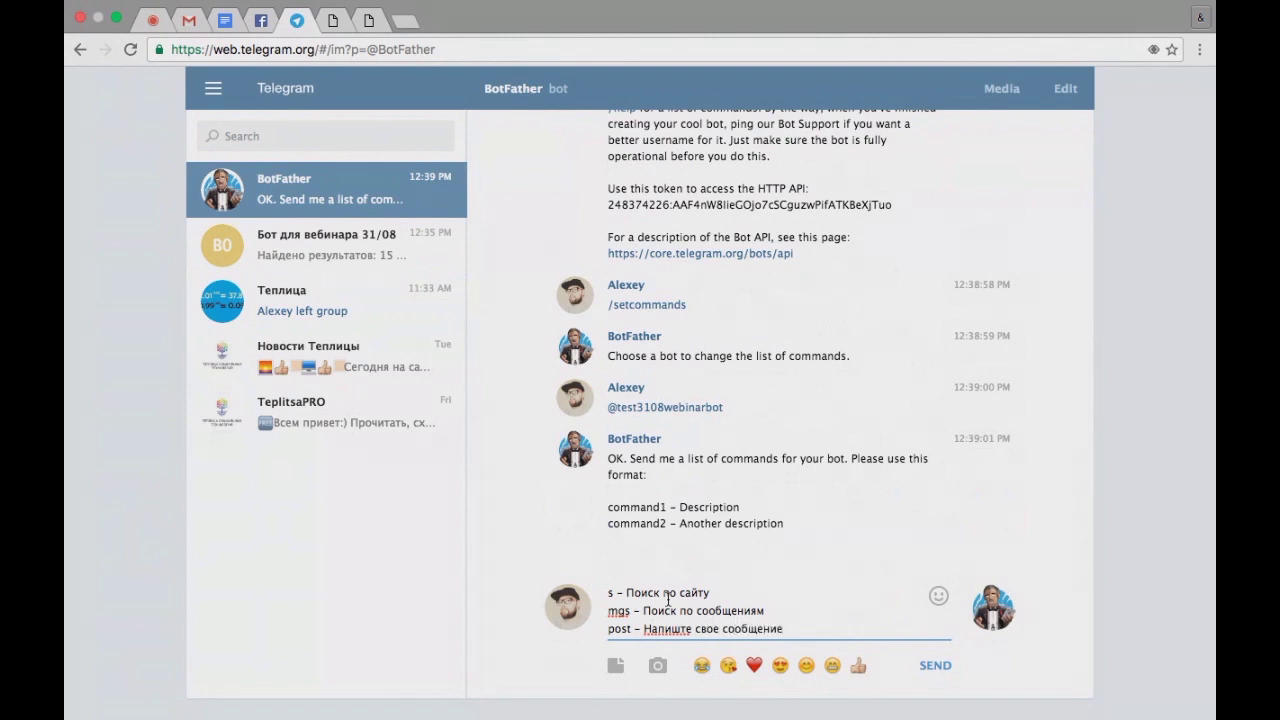
Check the list against the TeploBot command table, correct the post description's first word to "Напишите", and send the list to BotFather.
left_click(335, 21)
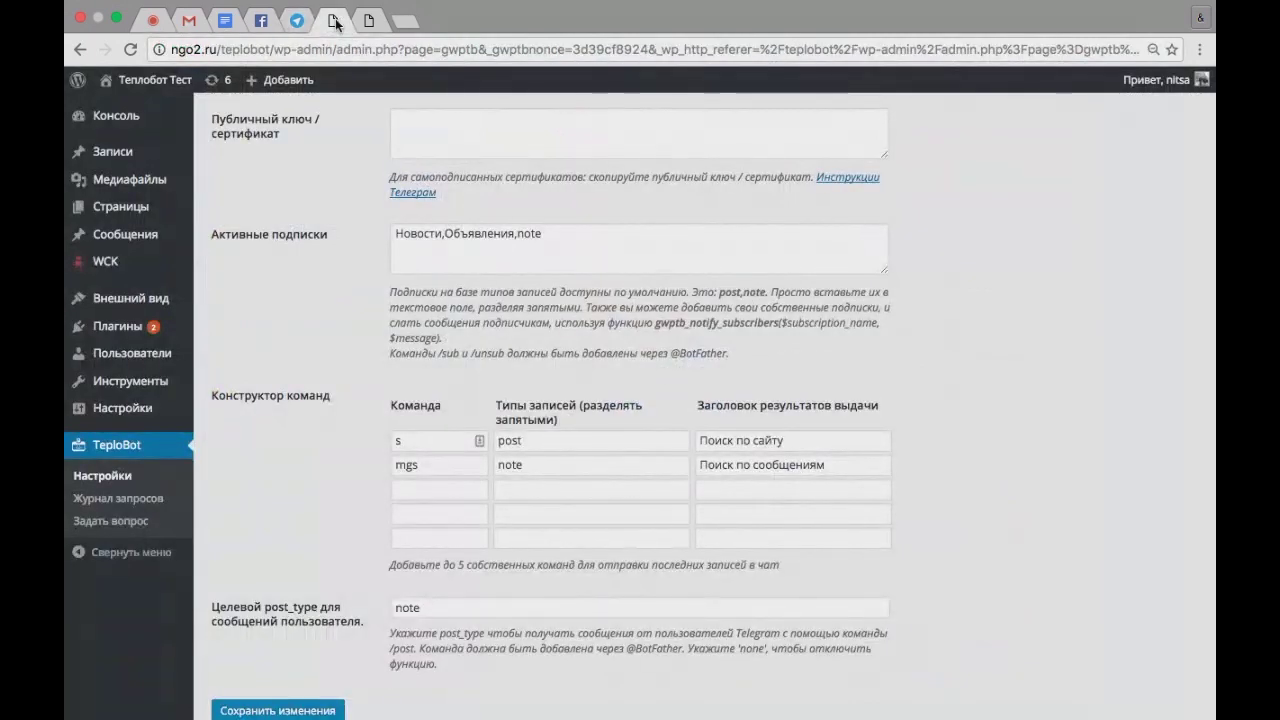
left_click(297, 21)
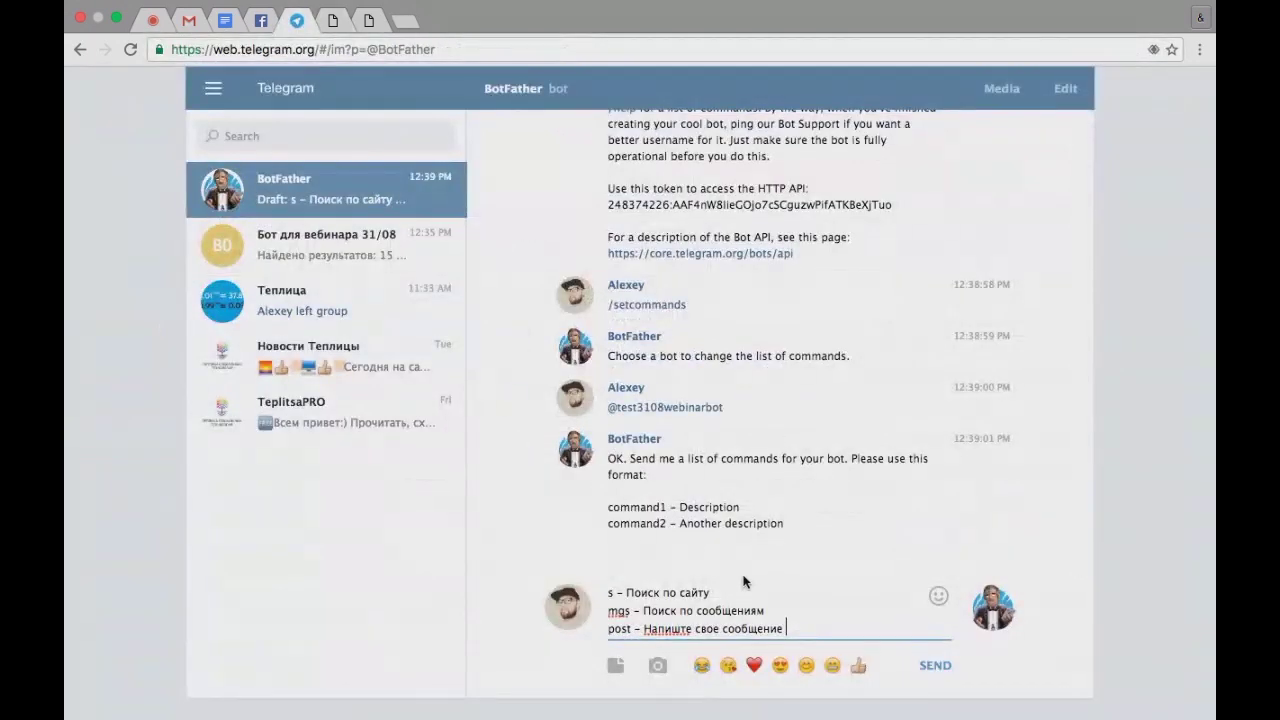
left_click(331, 20)
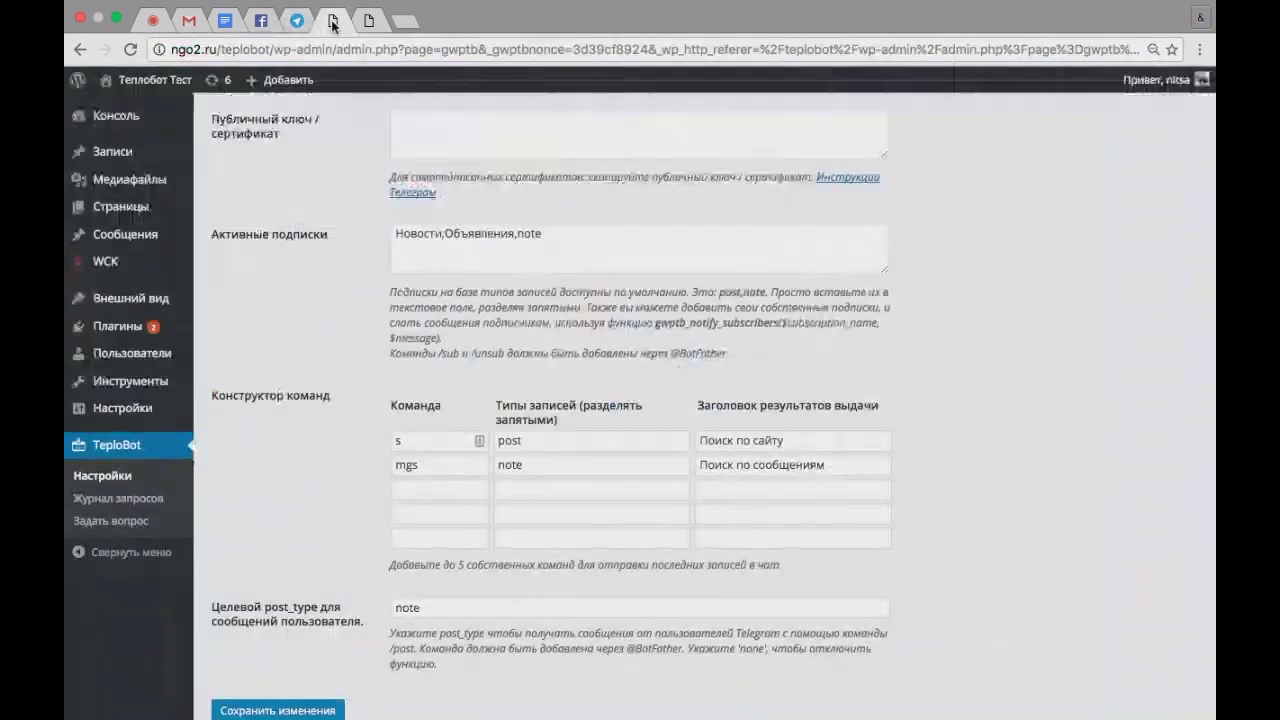
left_click(297, 21)
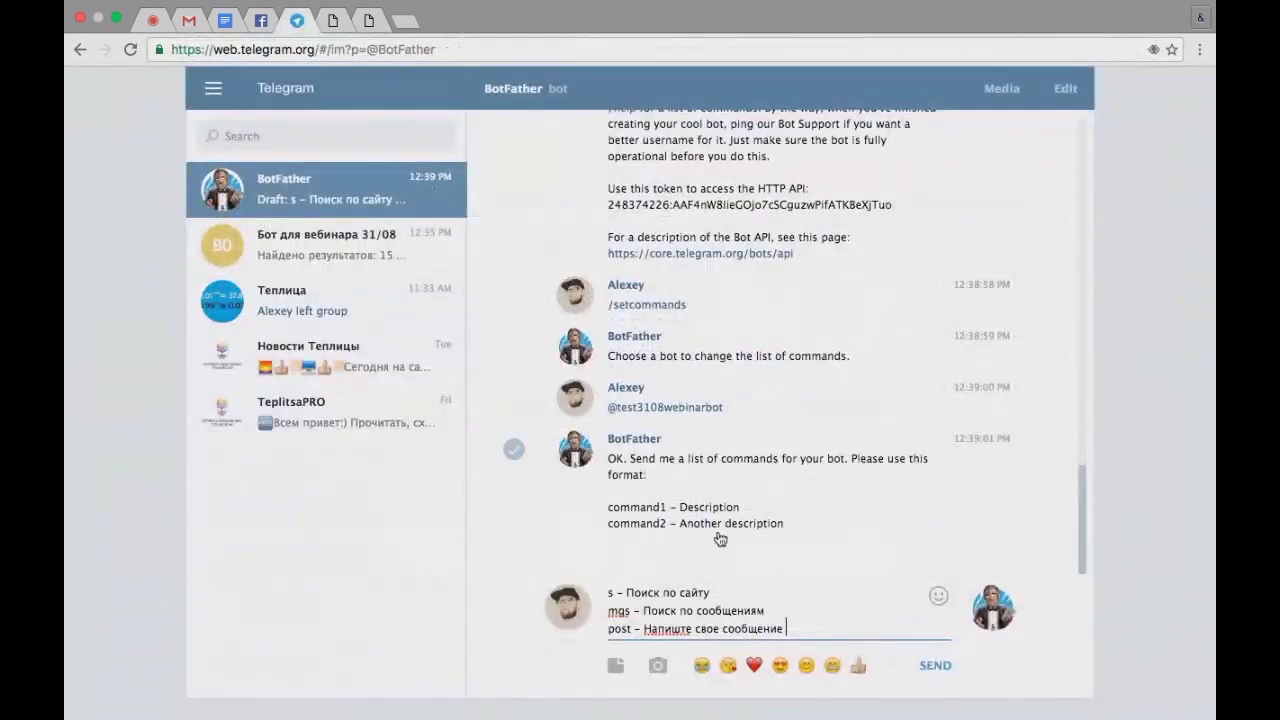
left_click(686, 628)
type("и")
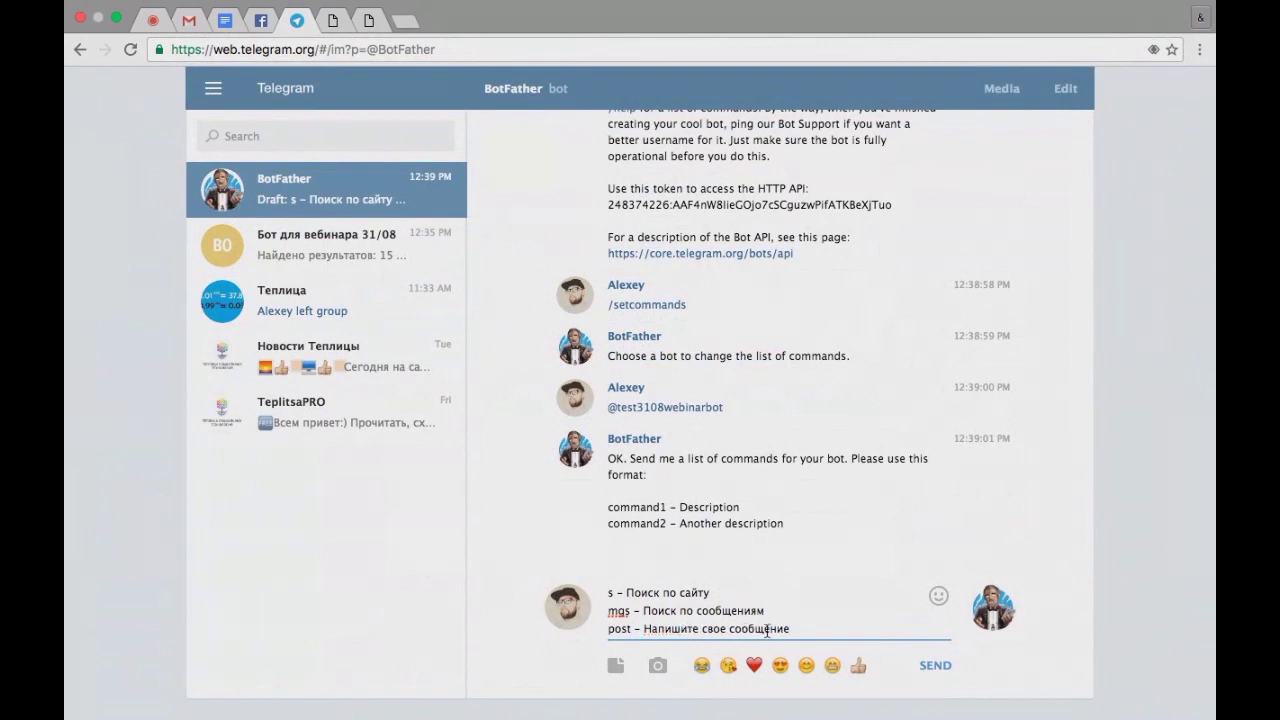
key("Return")
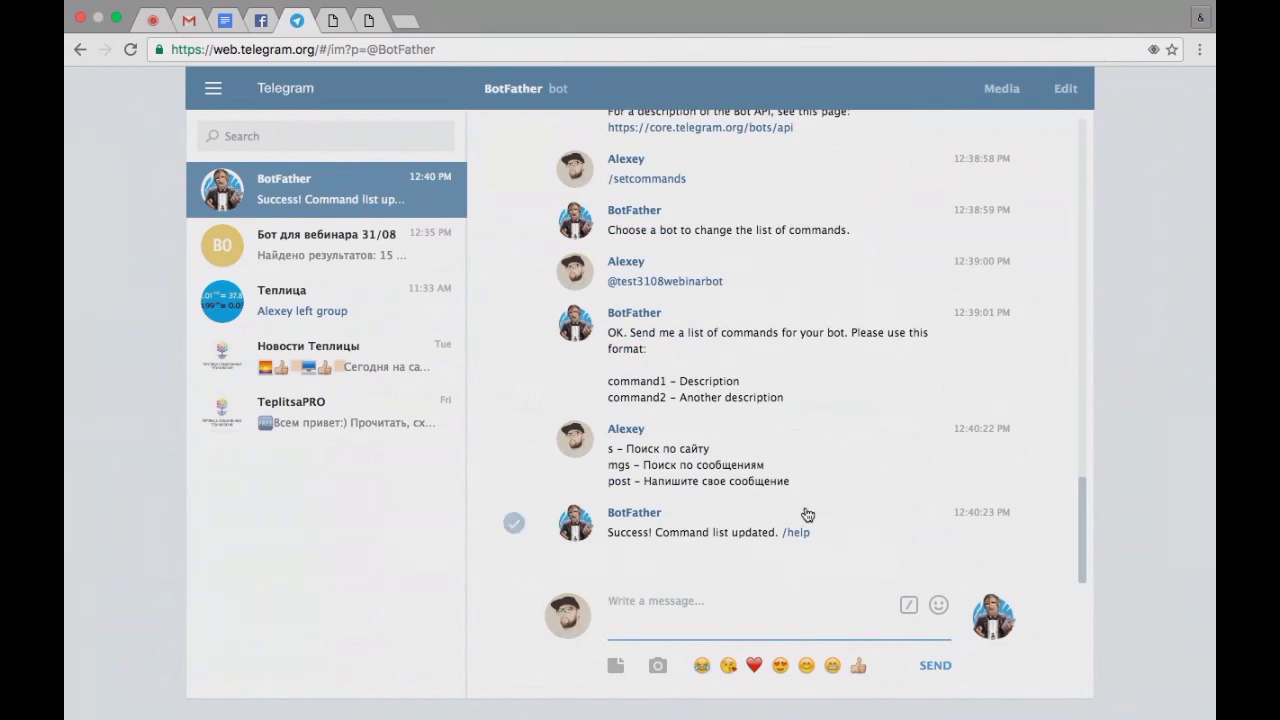
Open the chat with Бот для вебинара 31/08 and send the site search command "/s инфографика".
left_click(323, 253)
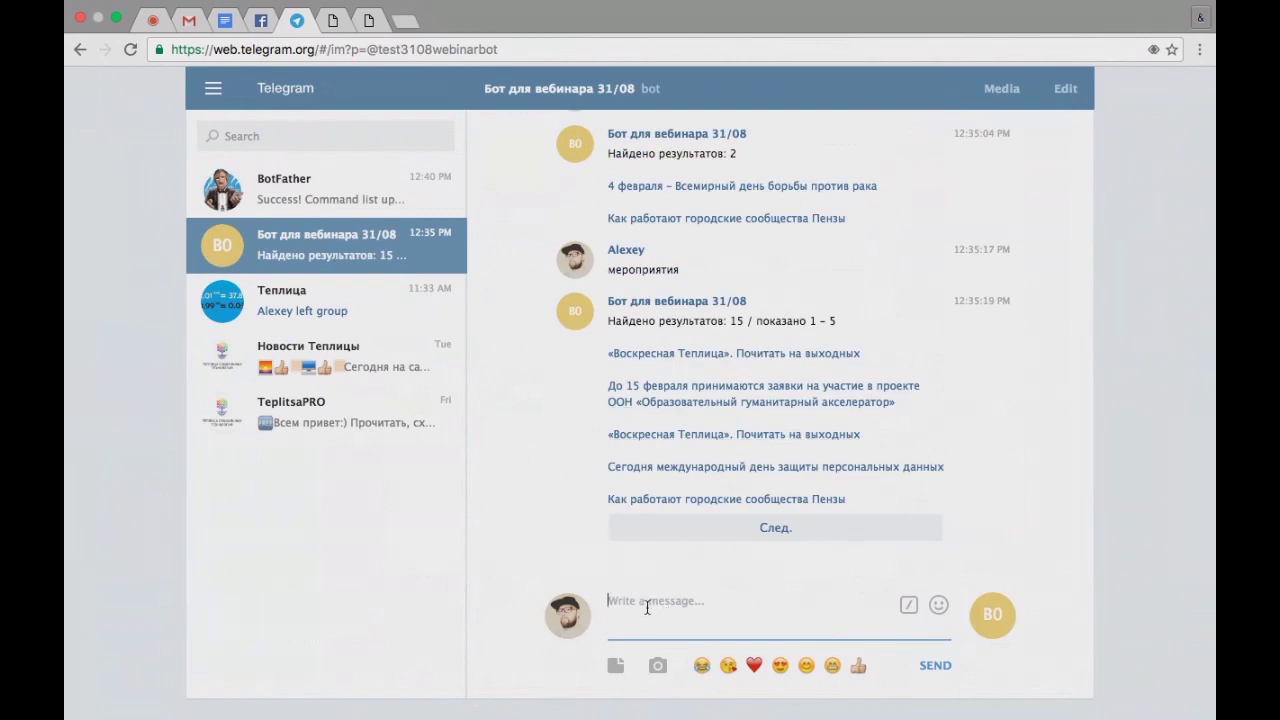
type("/")
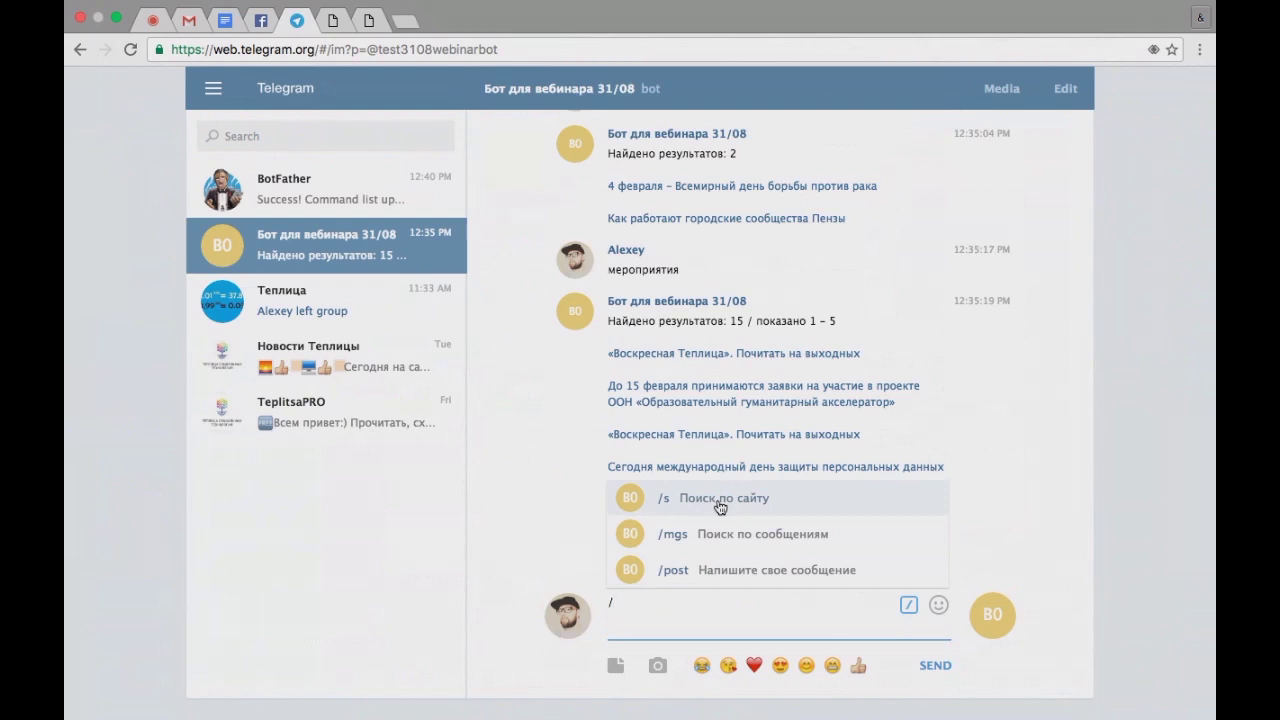
type("s")
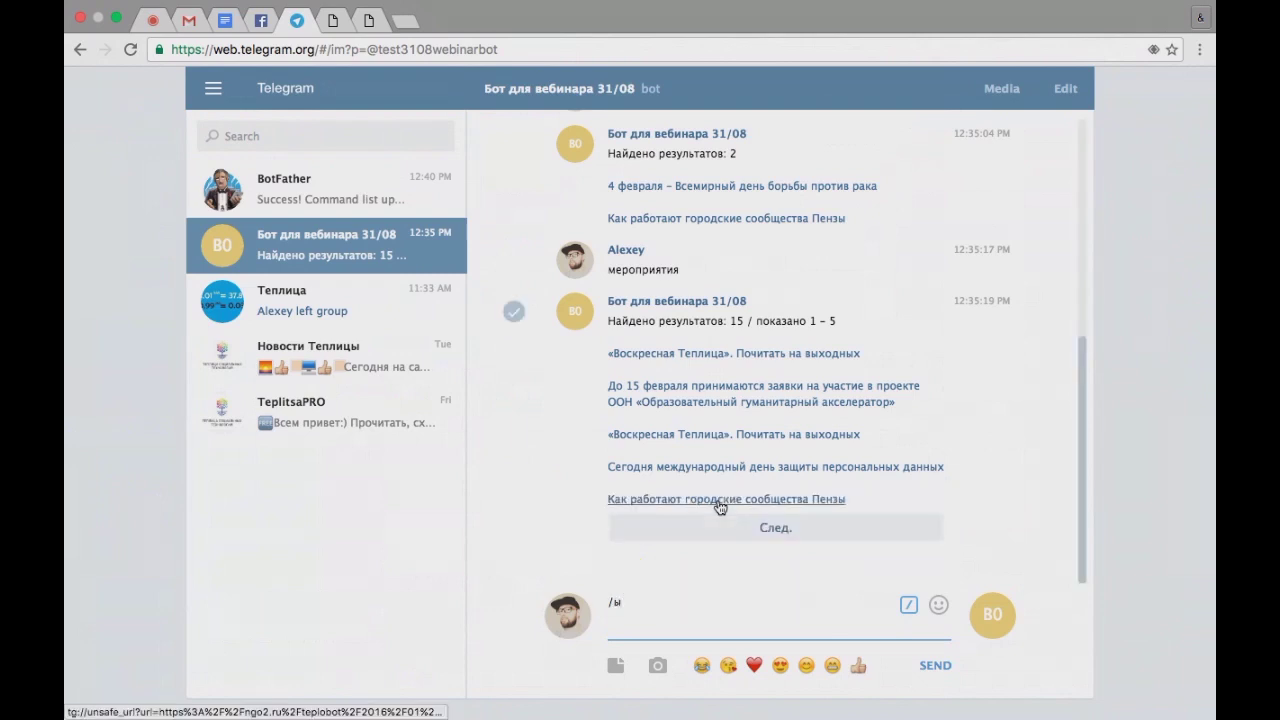
type(" инфографик")
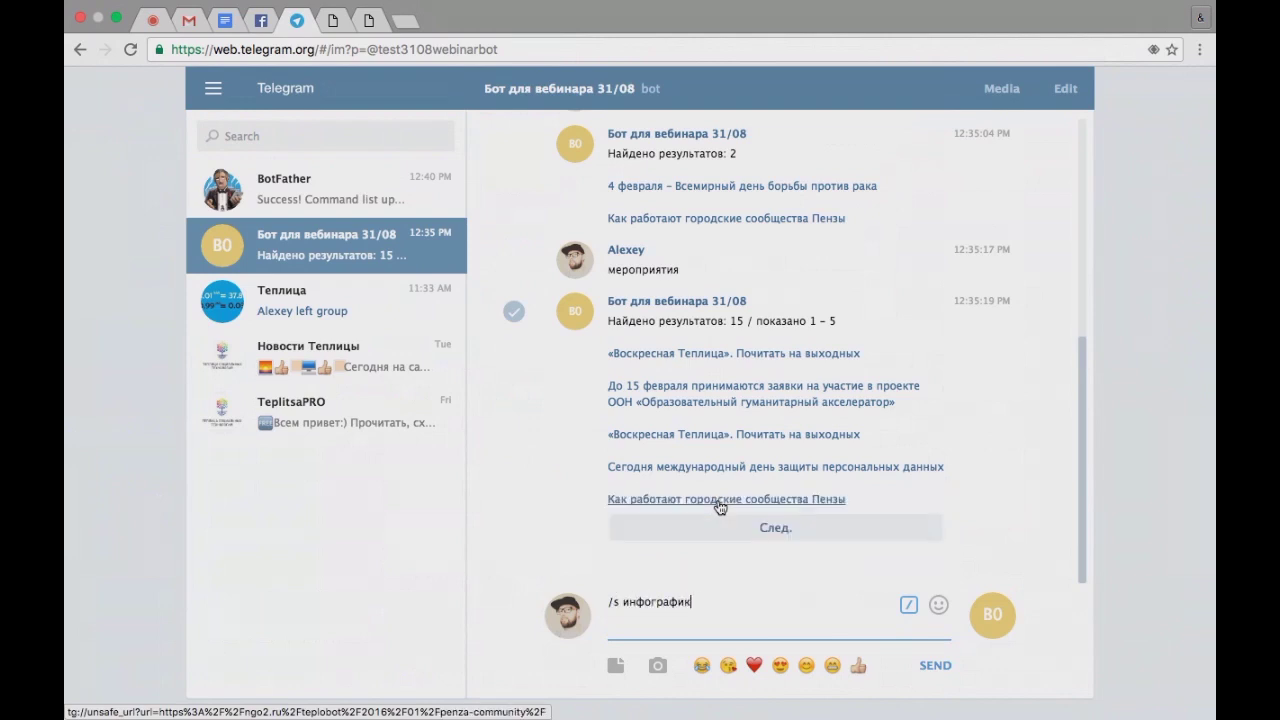
type("а")
key("Return")
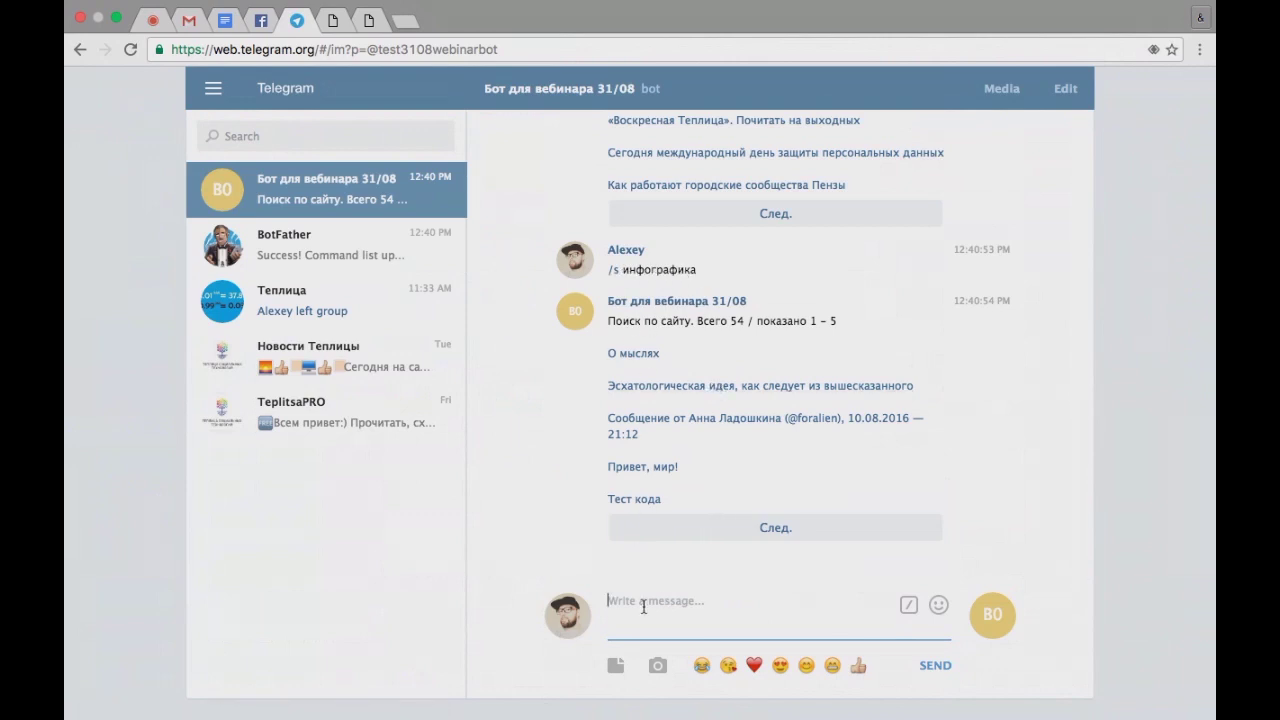
Send the message search command "/mgs привет" to the bot.
type("/")
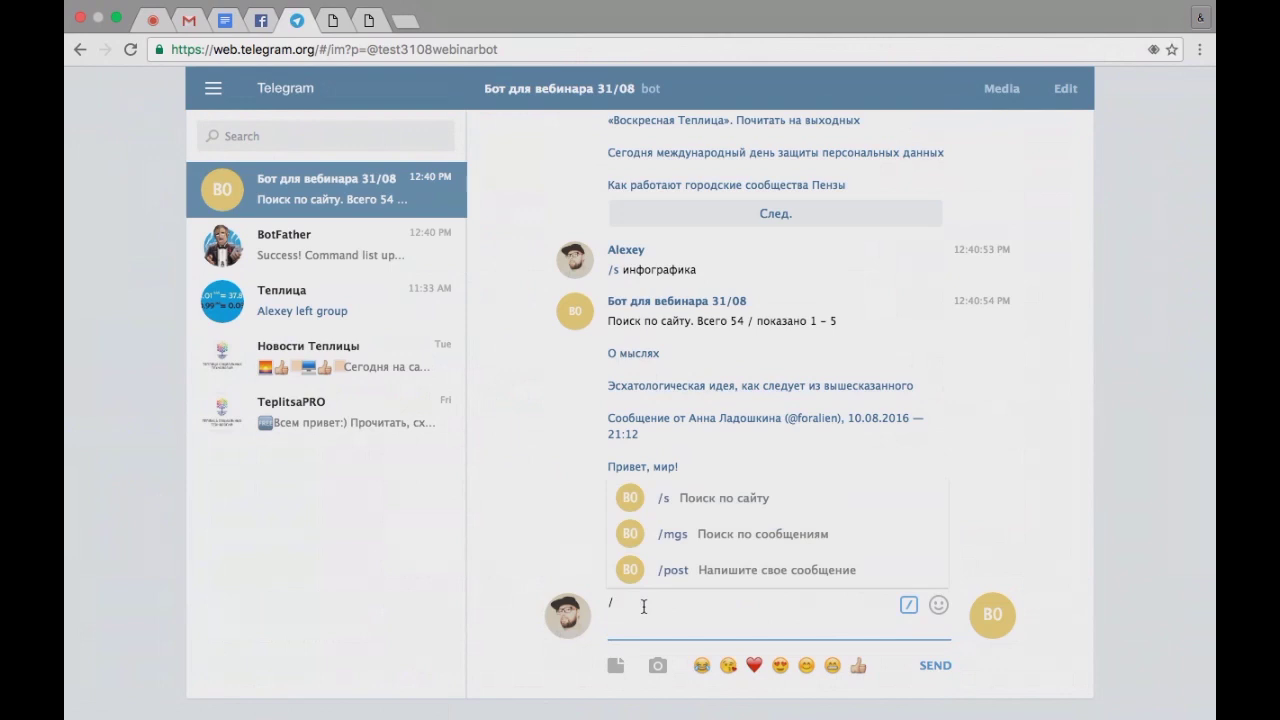
type("ыва")
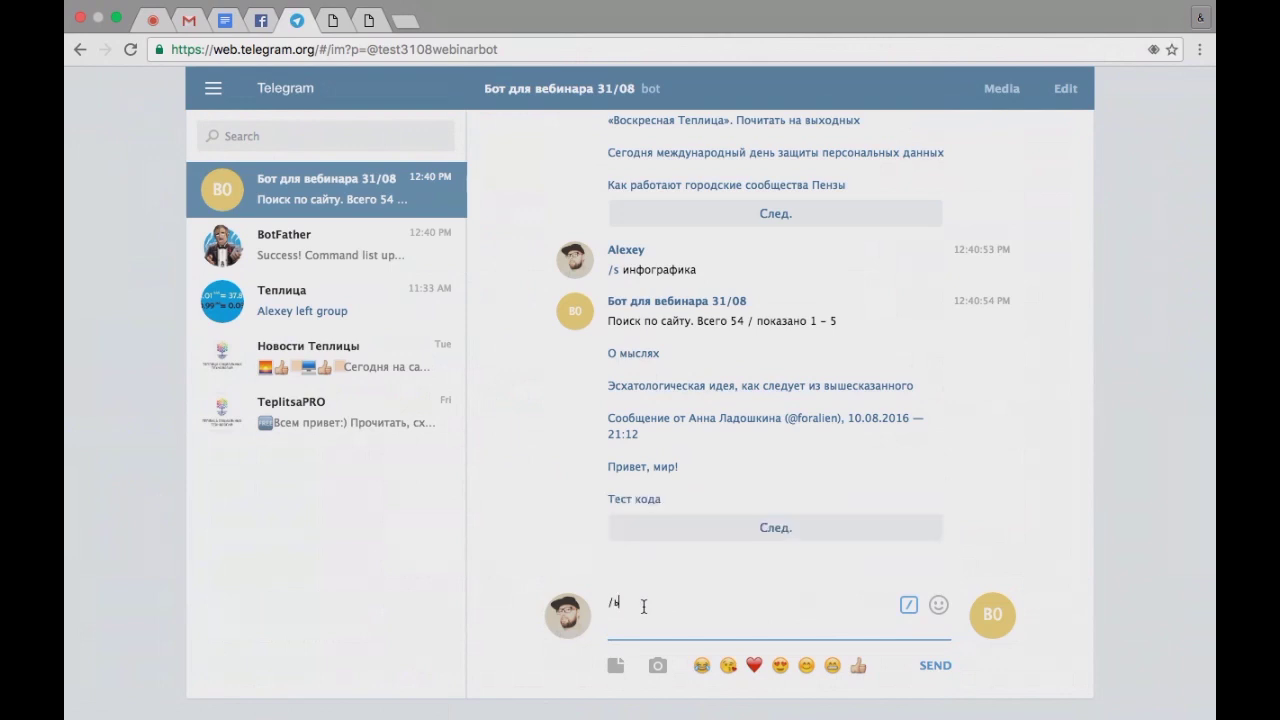
key("BackSpace")
key("BackSpace")
key("BackSpace")
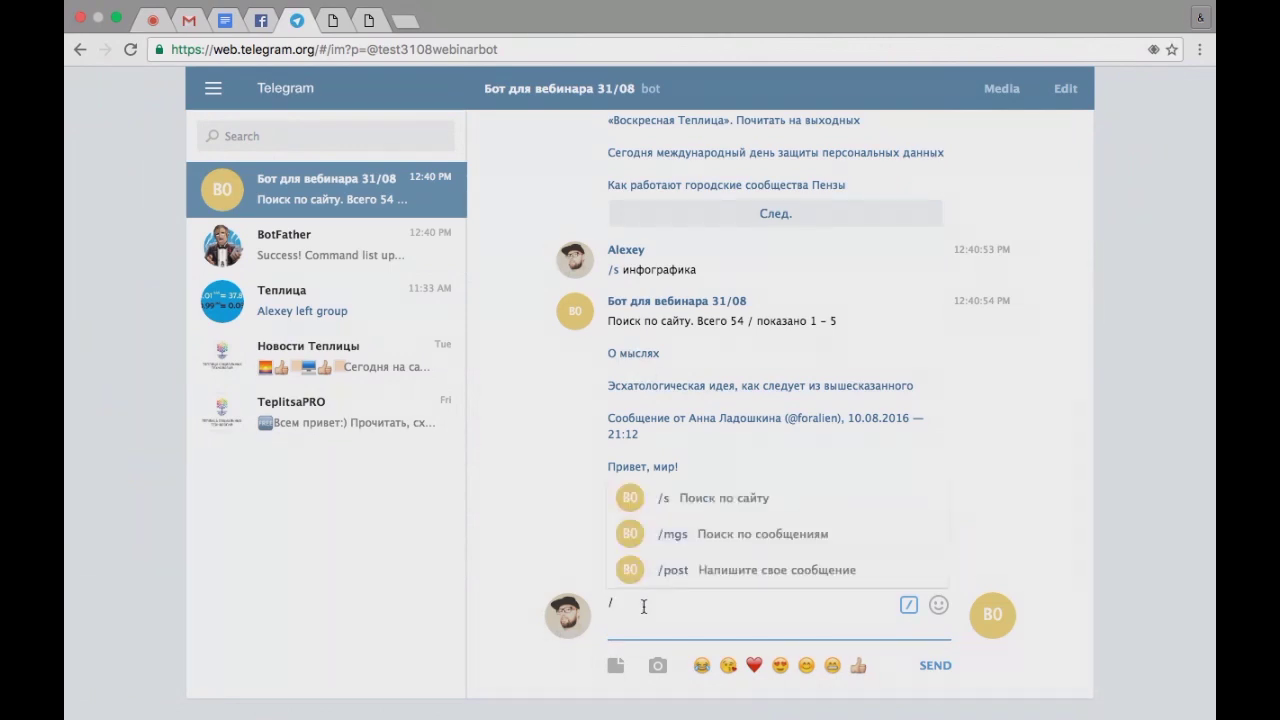
type("mgs ")
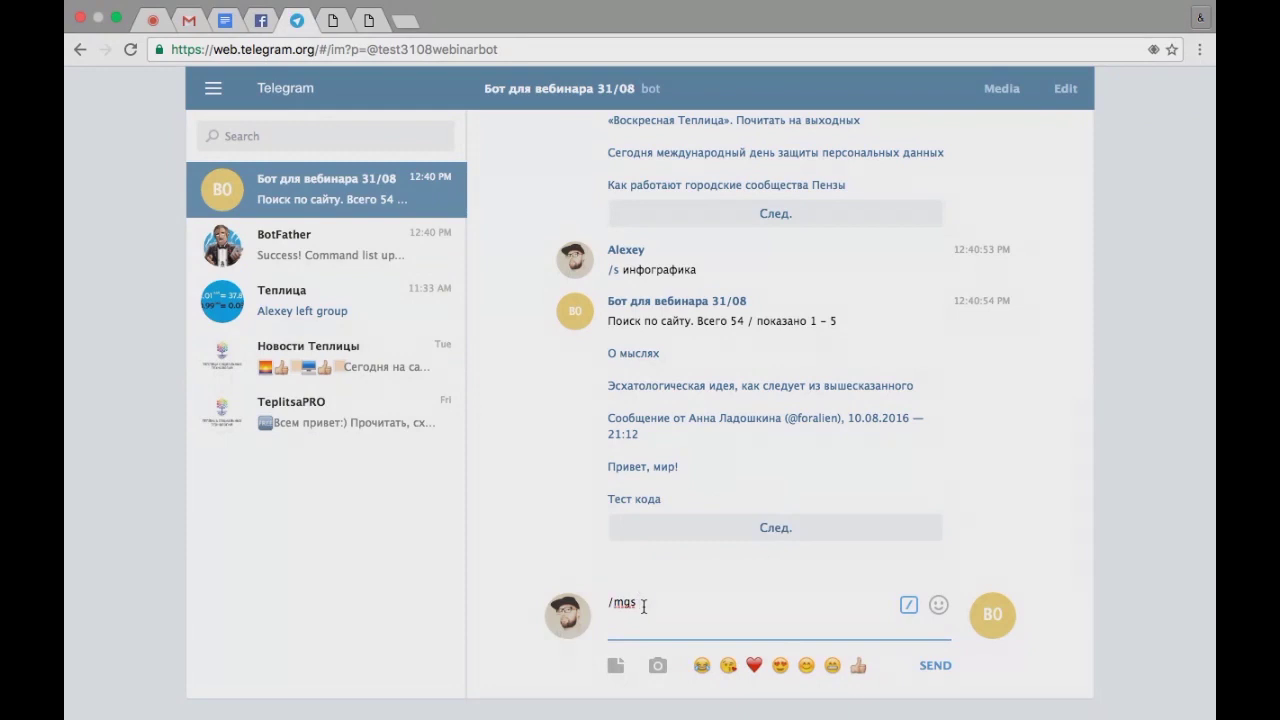
type("привет")
key("Return")
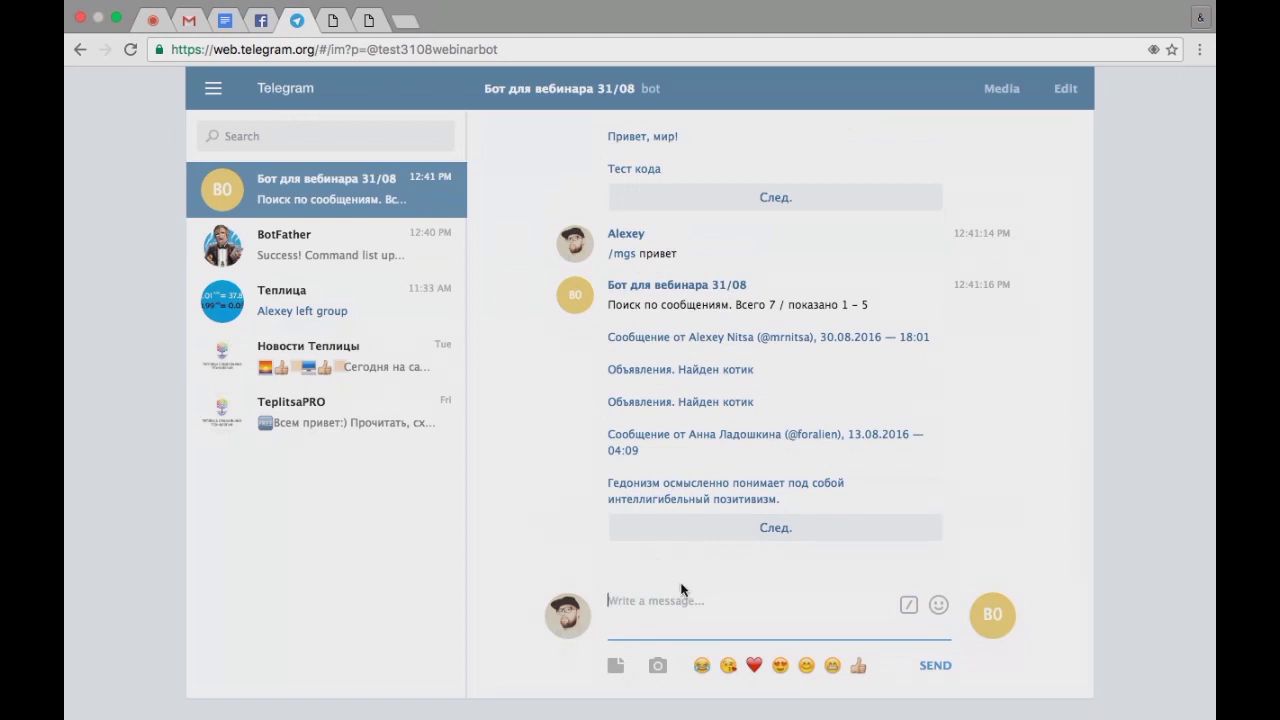
Send "/post Привет! я хочу оставить эту информацию, чтобы она опубликовалась на сайте" to the bot and request a notification on publication.
type("/")
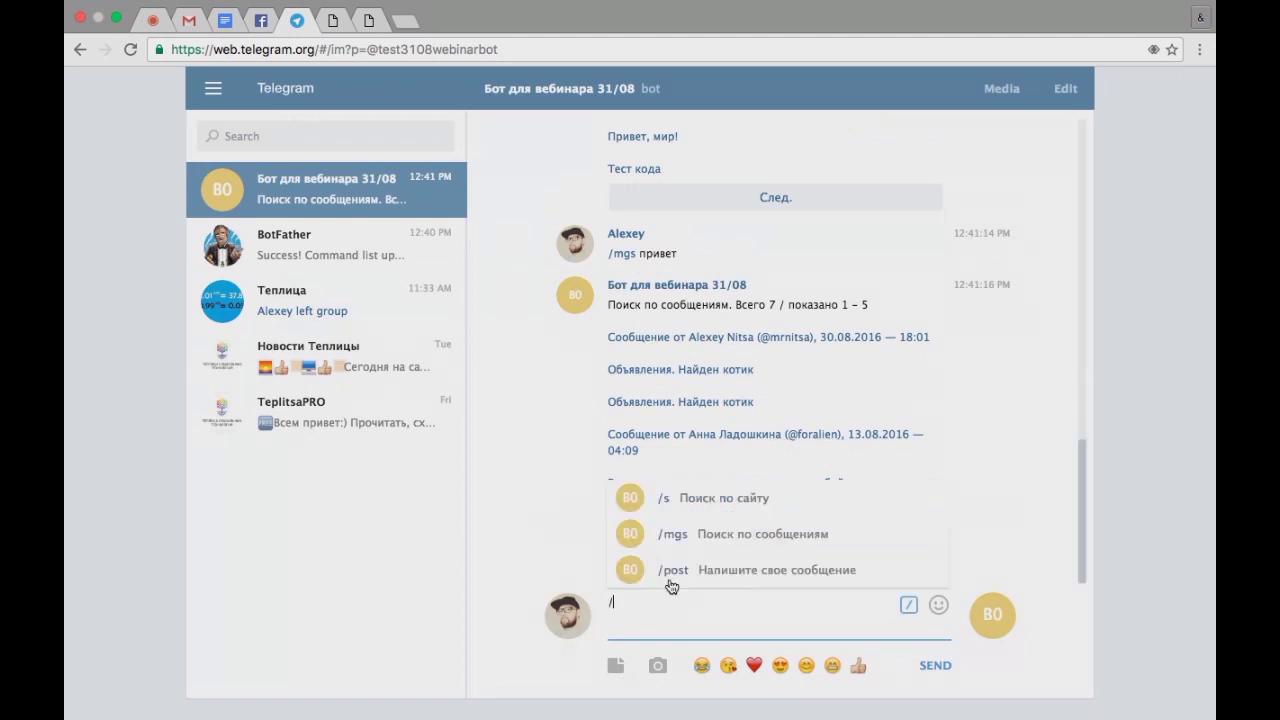
type("mgs")
key("BackSpace")
key("BackSpace")
key("BackSpace")
type("post")
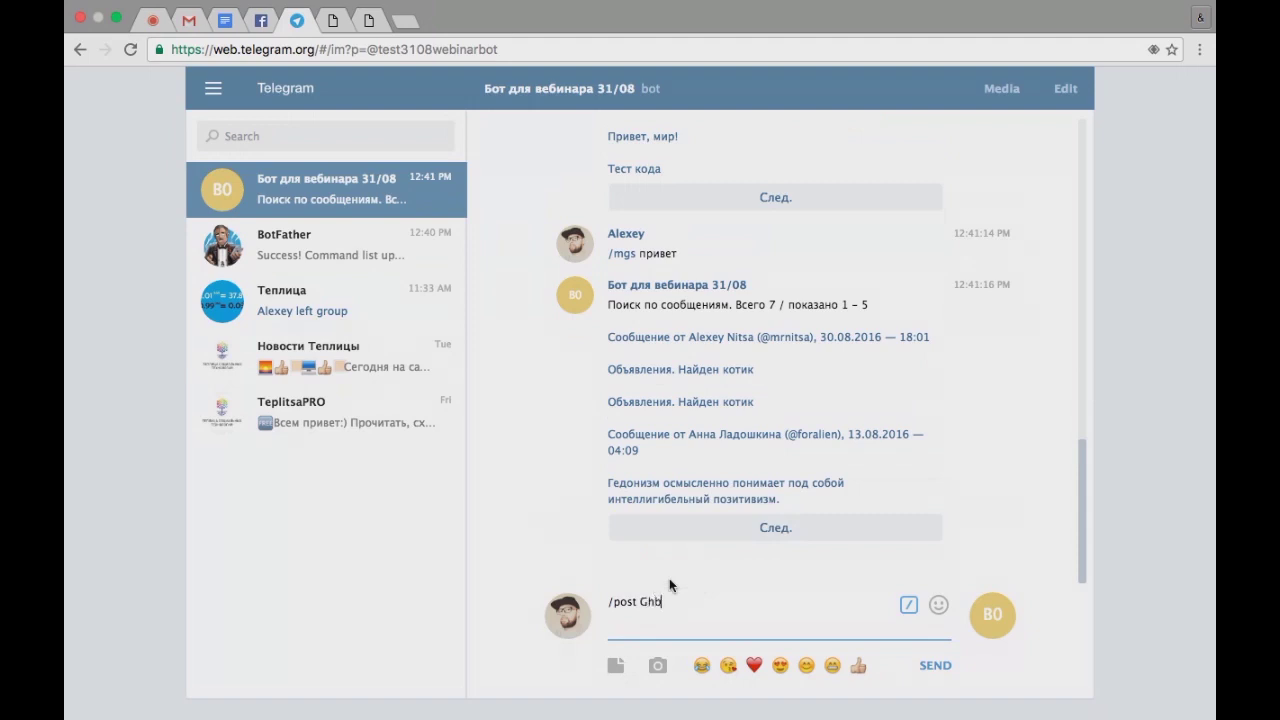
type("Привет! я хочу оставить эту инфо")
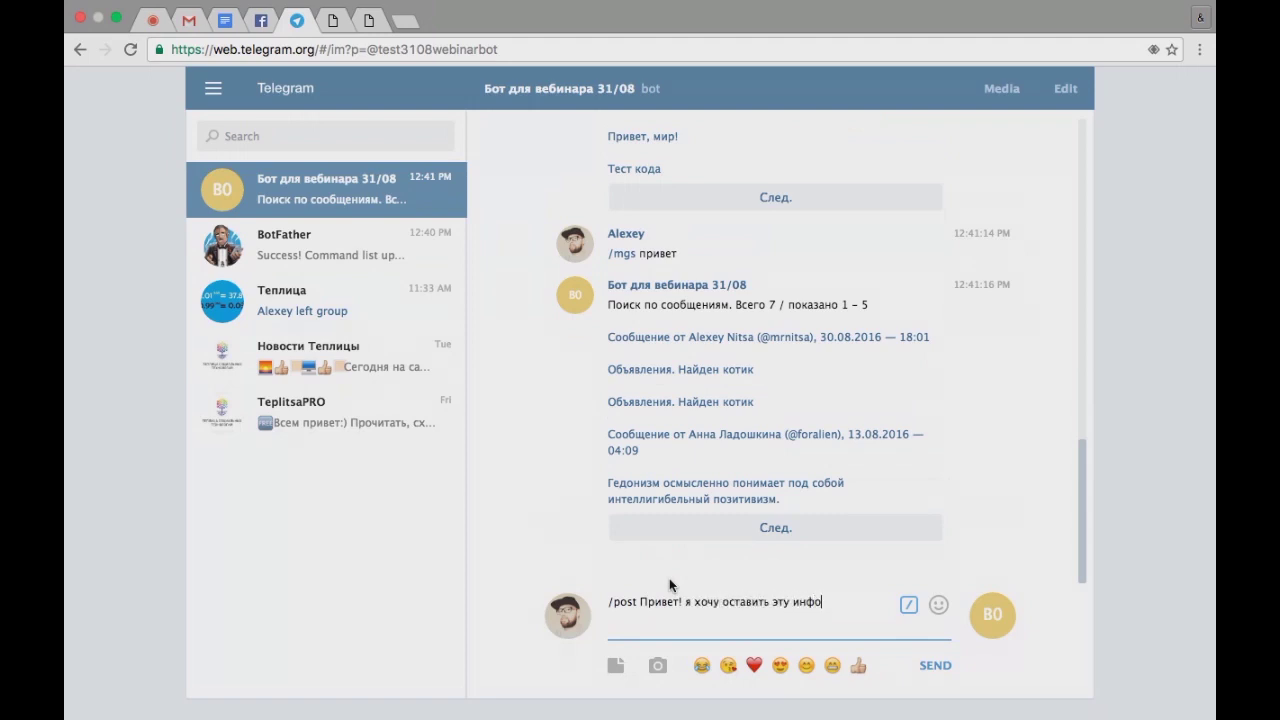
type("рмацию, чтобы я")
key("BackSpace")
type("она опубликовалась на сайте")
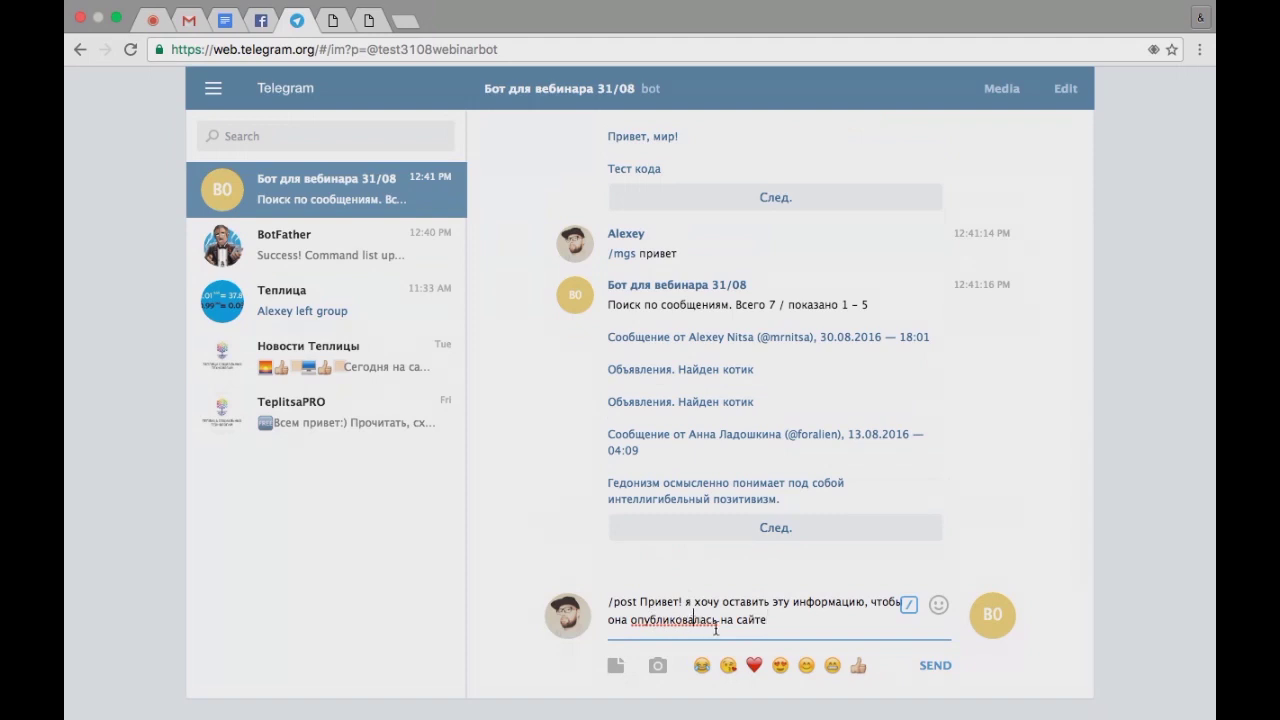
type(".")
key("Return")
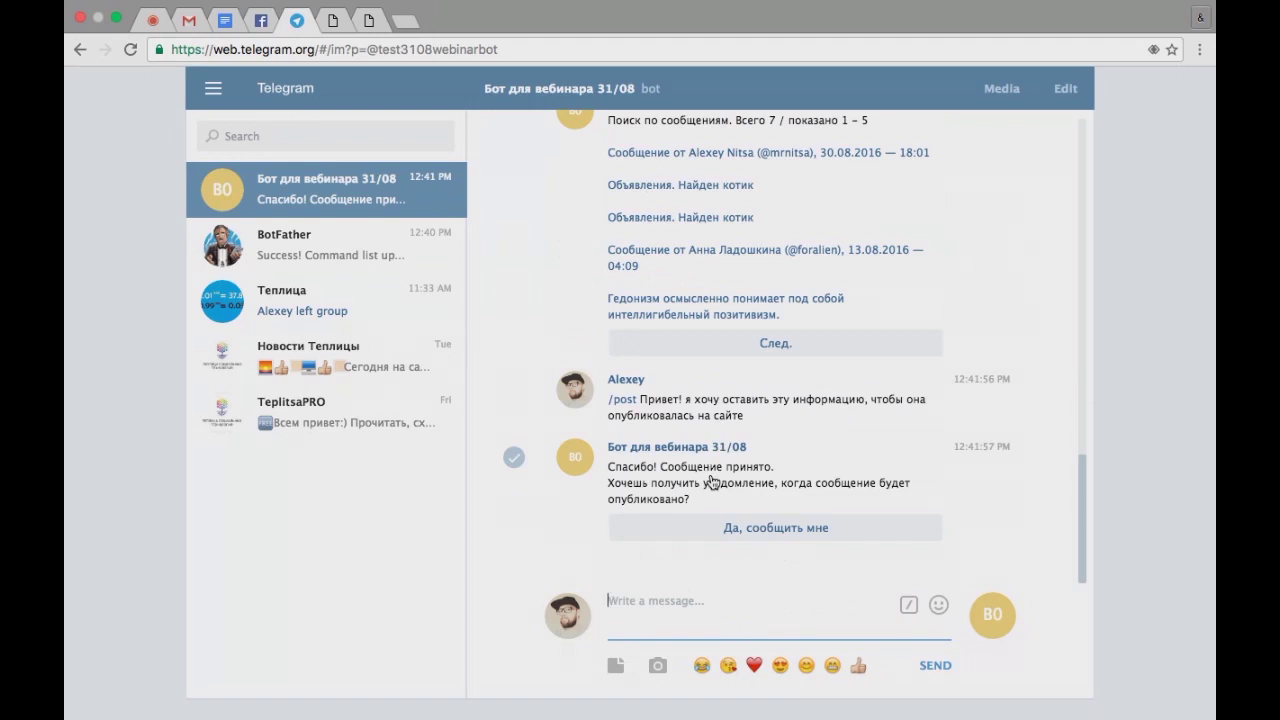
left_click(793, 532)
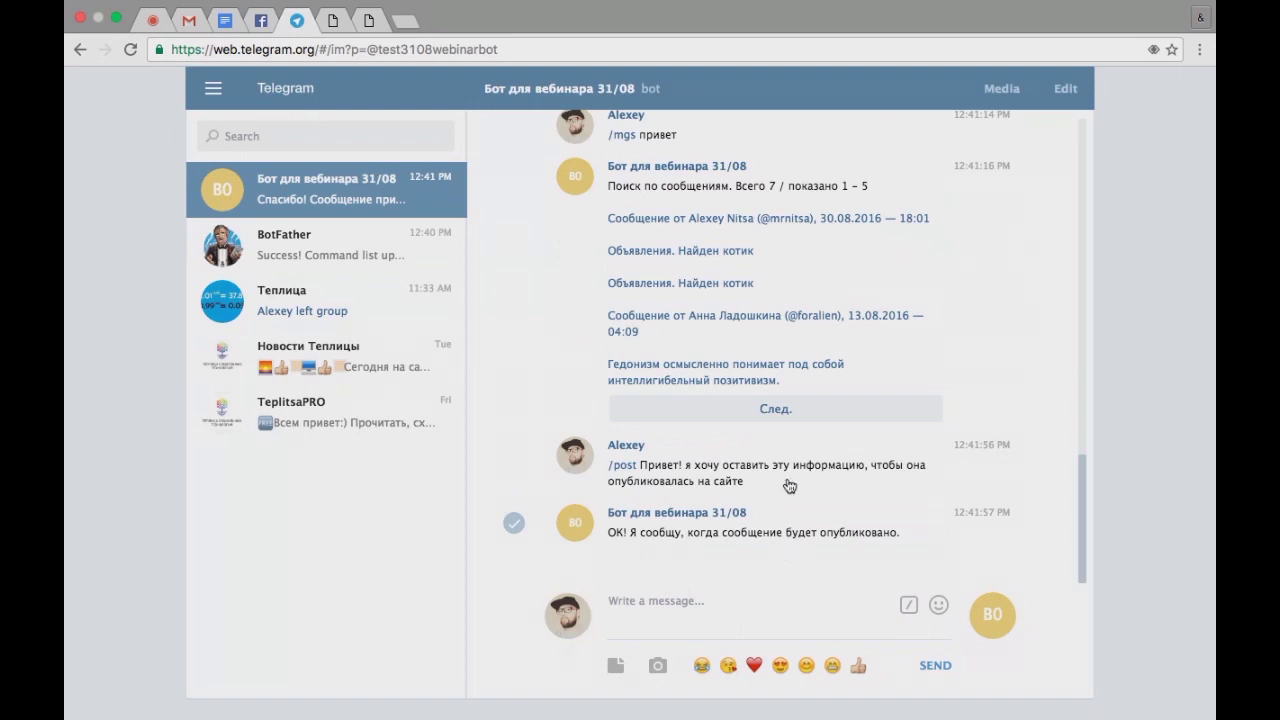
Review the TeploBot request log in the WordPress admin for the bot's recent requests and responses, and view the plugin's support form.
left_click(333, 22)
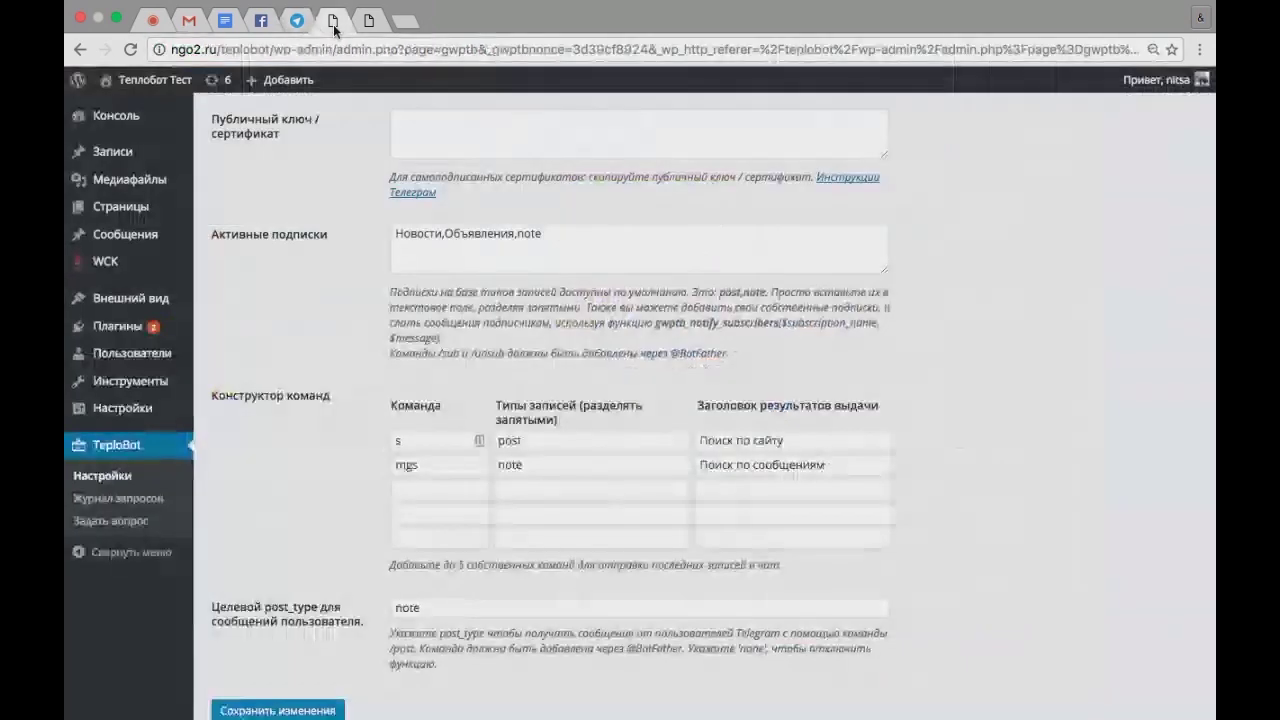
left_click(133, 499)
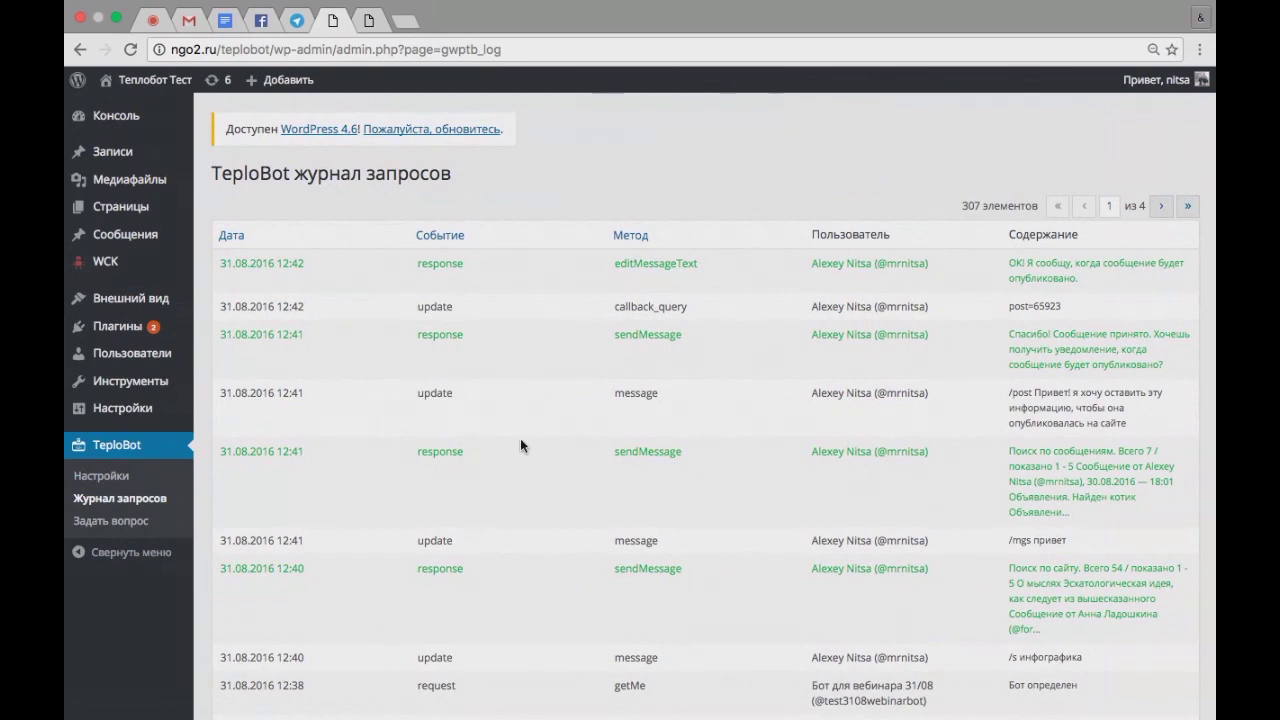
scroll(520, 438, "down", 1)
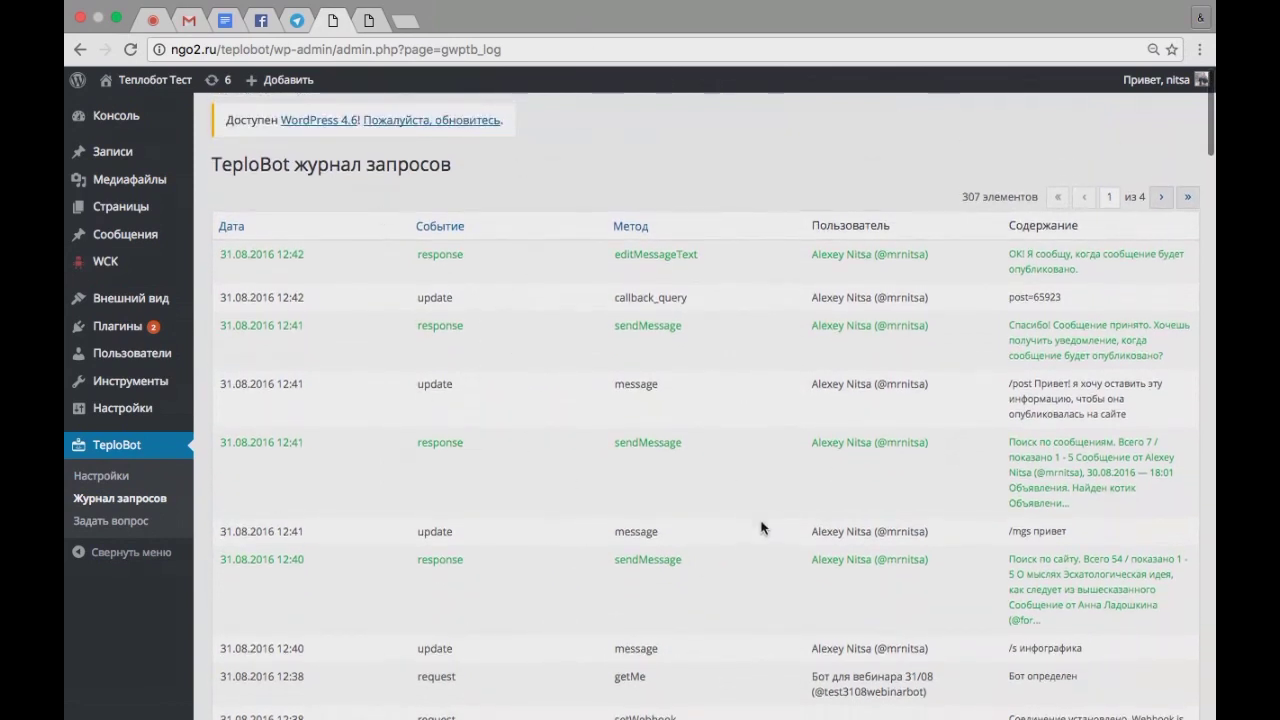
scroll(920, 436, "down", 15)
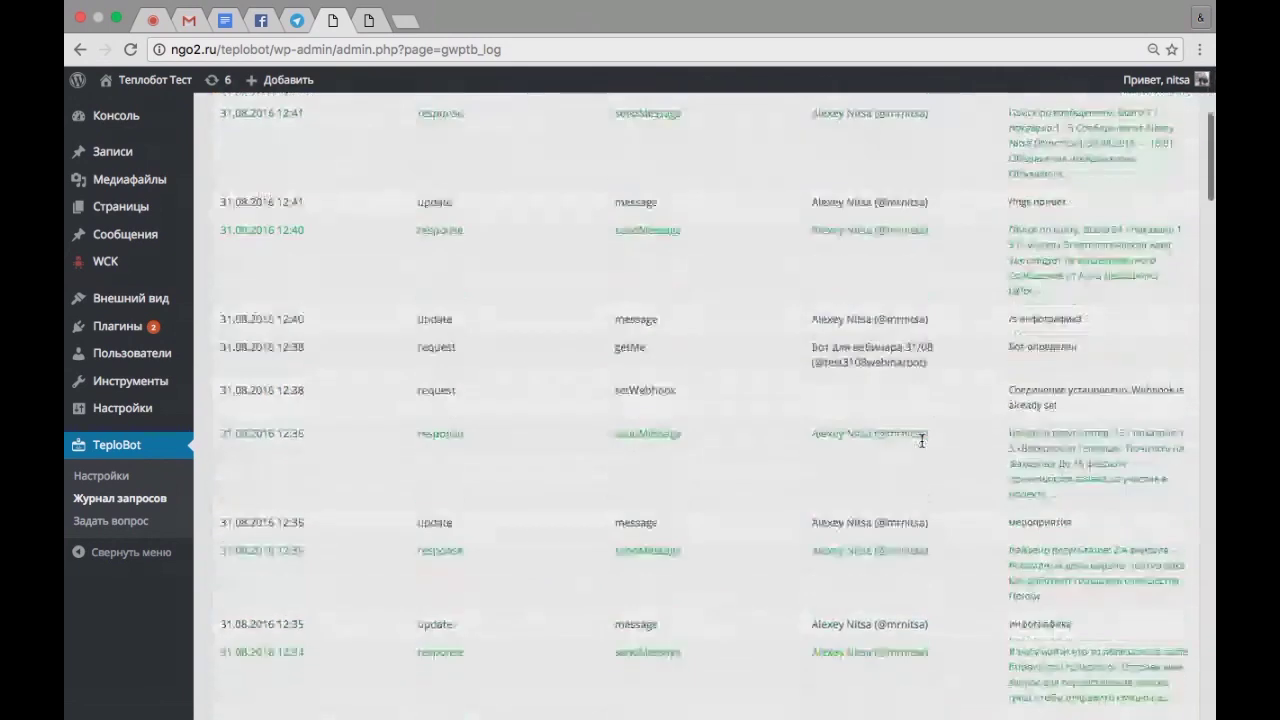
scroll(921, 440, "down", 3)
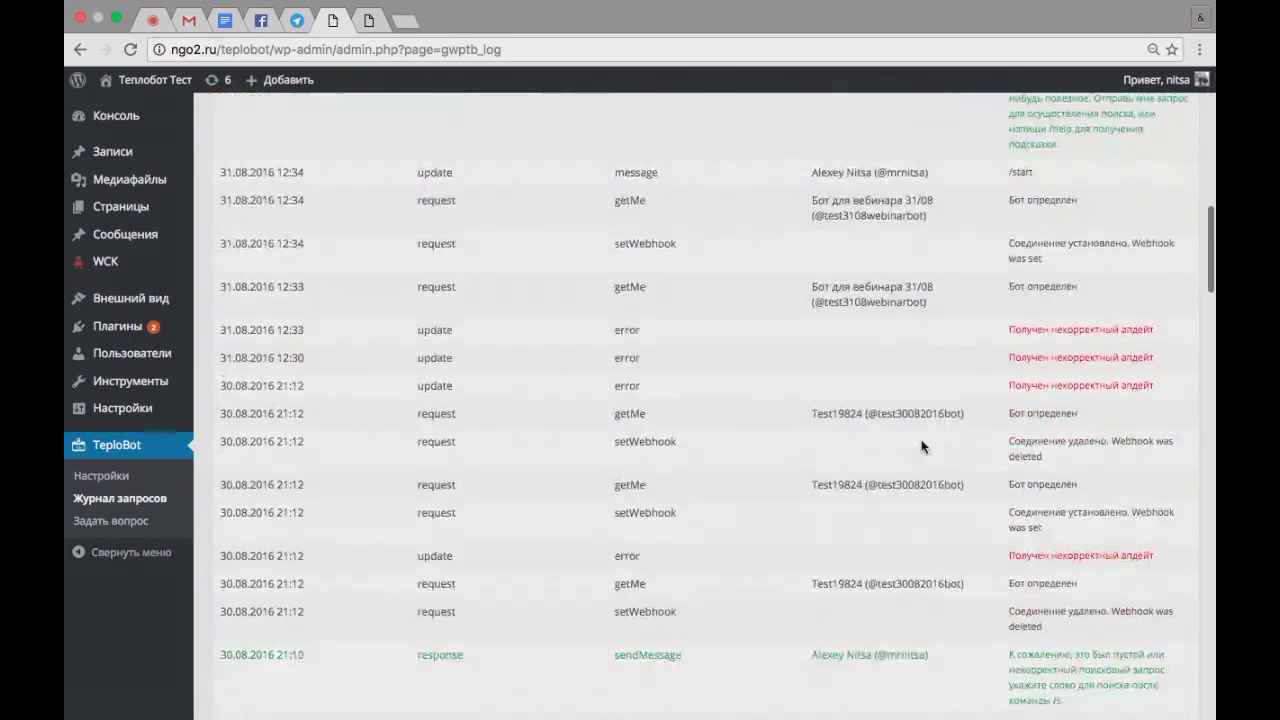
scroll(921, 440, "up", 1)
scroll(921, 439, "down", 3)
scroll(921, 439, "up", 20)
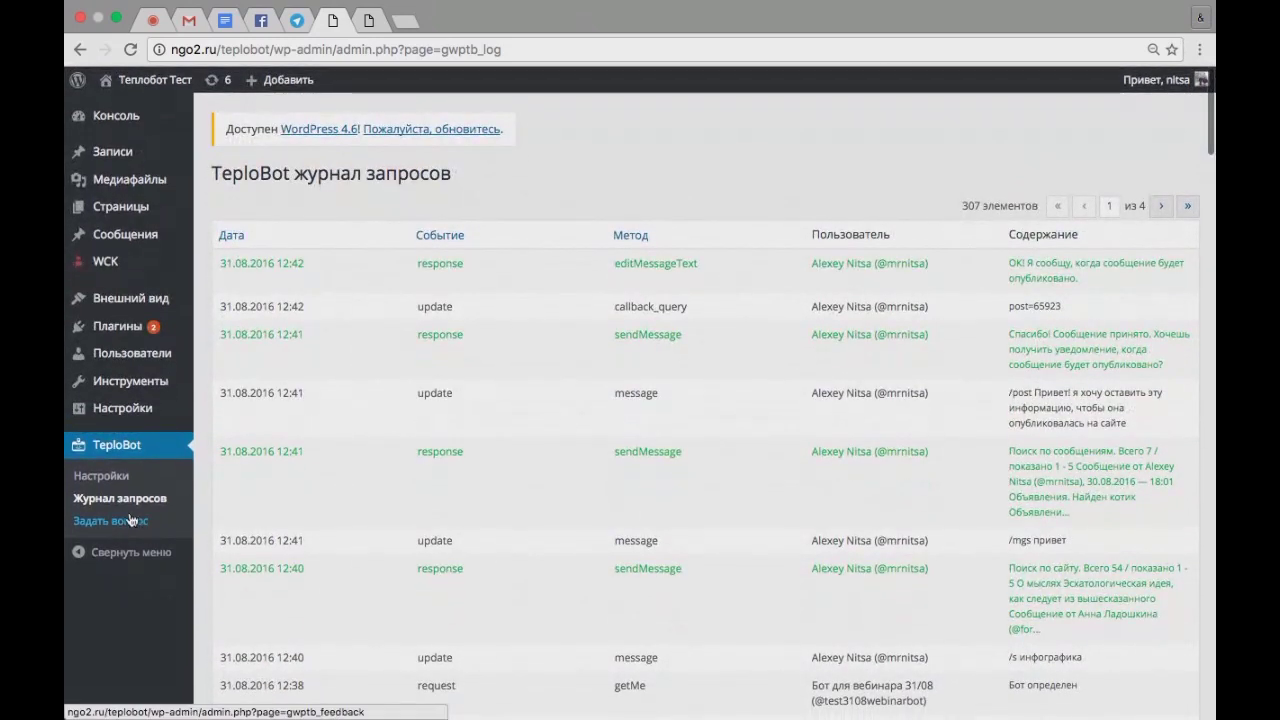
left_click(104, 519)
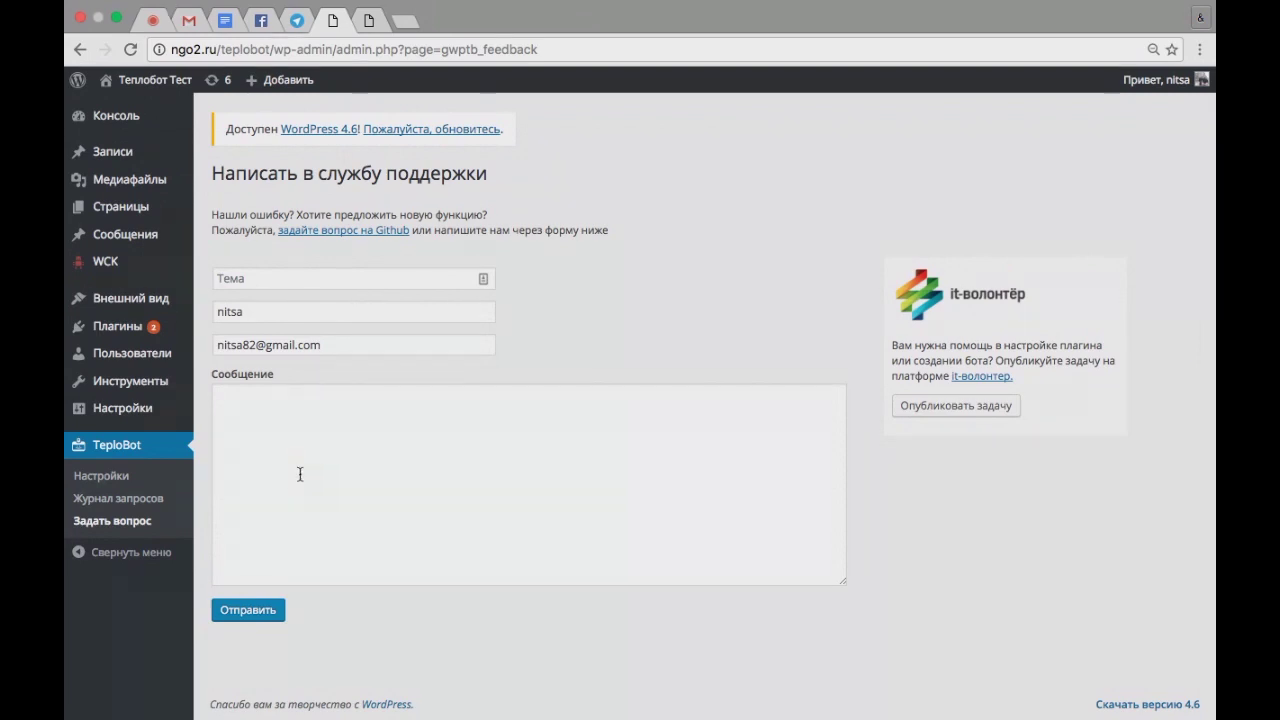
Open the list of all Сообщения entries in the WordPress admin.
mouse_move(193, 422)
mouse_move(137, 196)
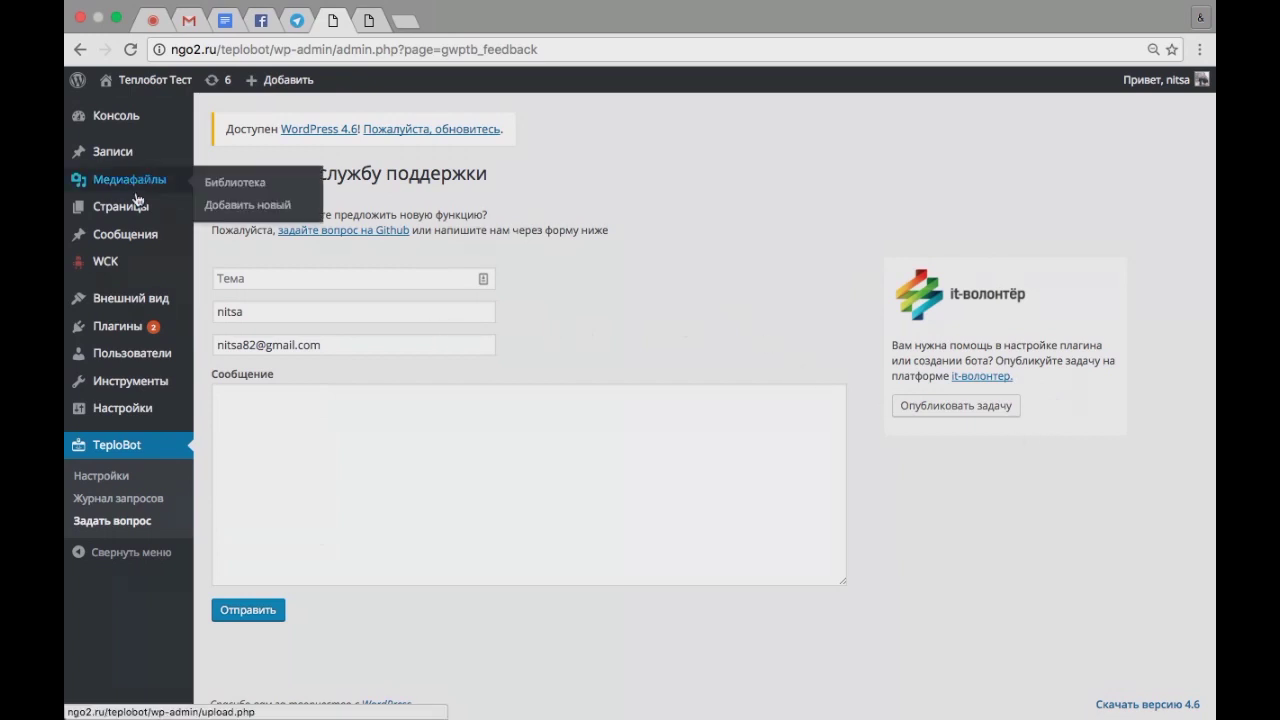
mouse_move(105, 238)
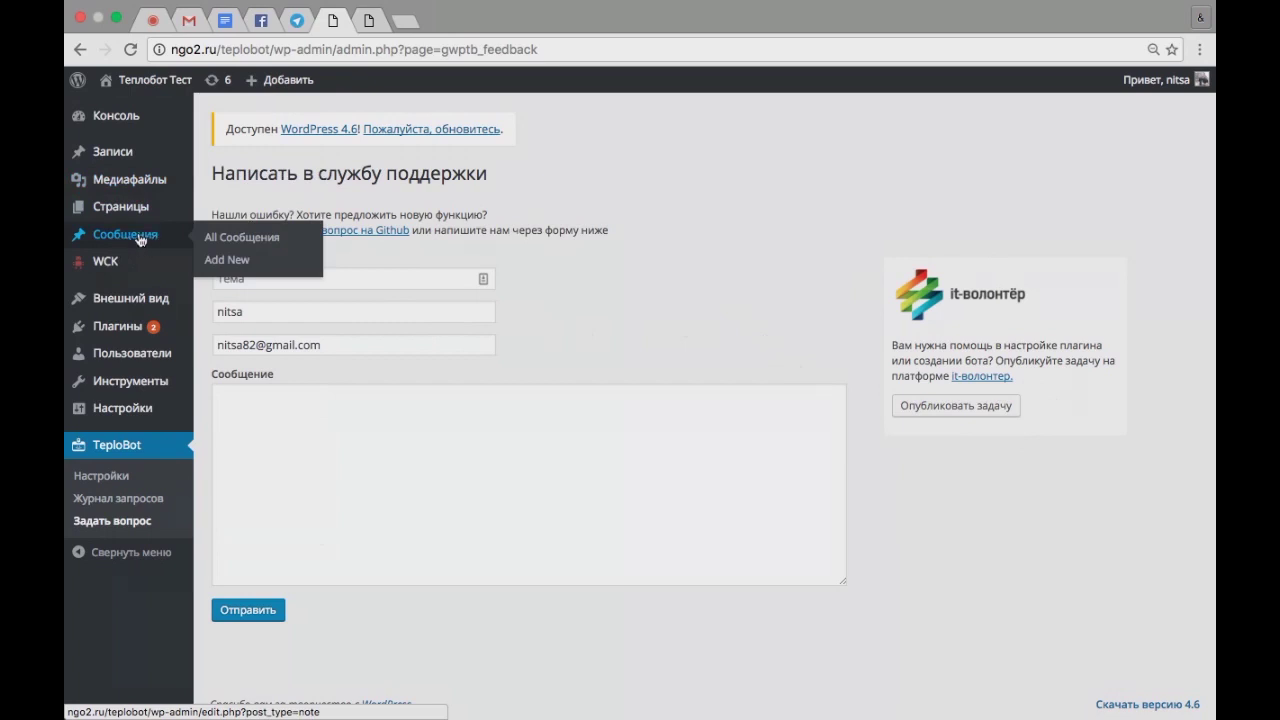
left_click(140, 239)
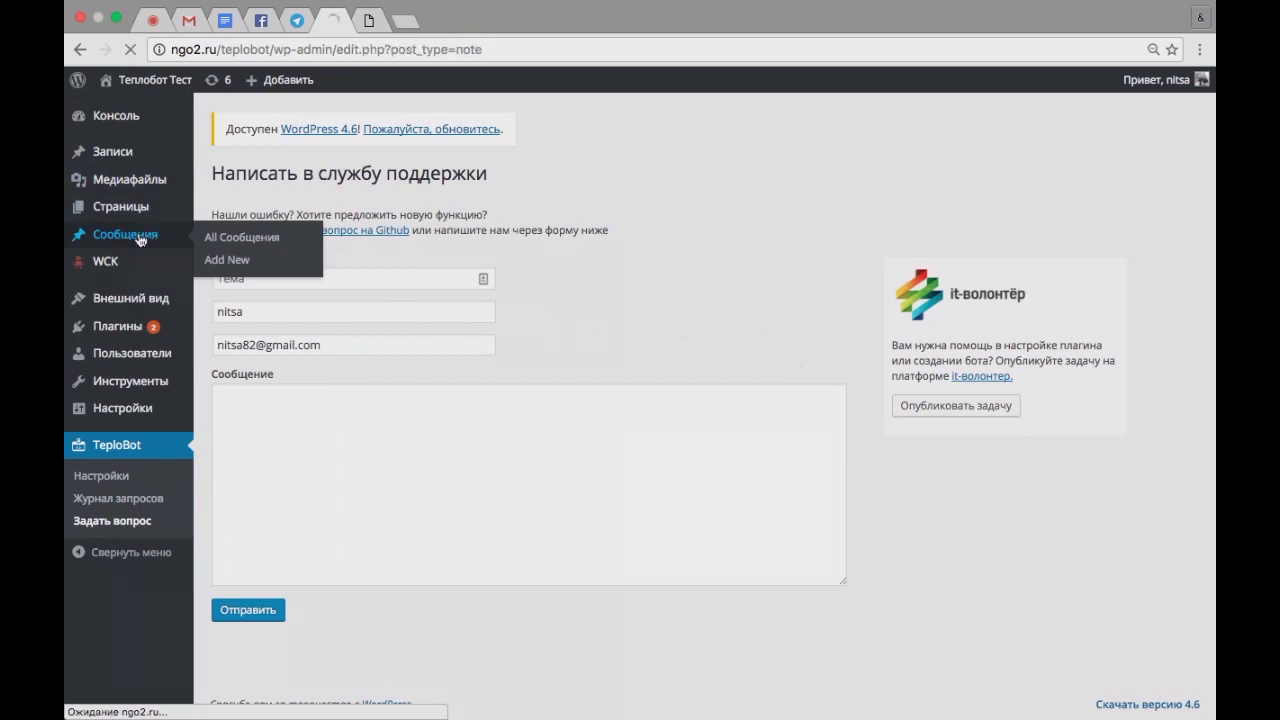
Open the newest draft in the Сообщения list, dated 31.08.2016 — 09:41, and publish it.
mouse_move(286, 289)
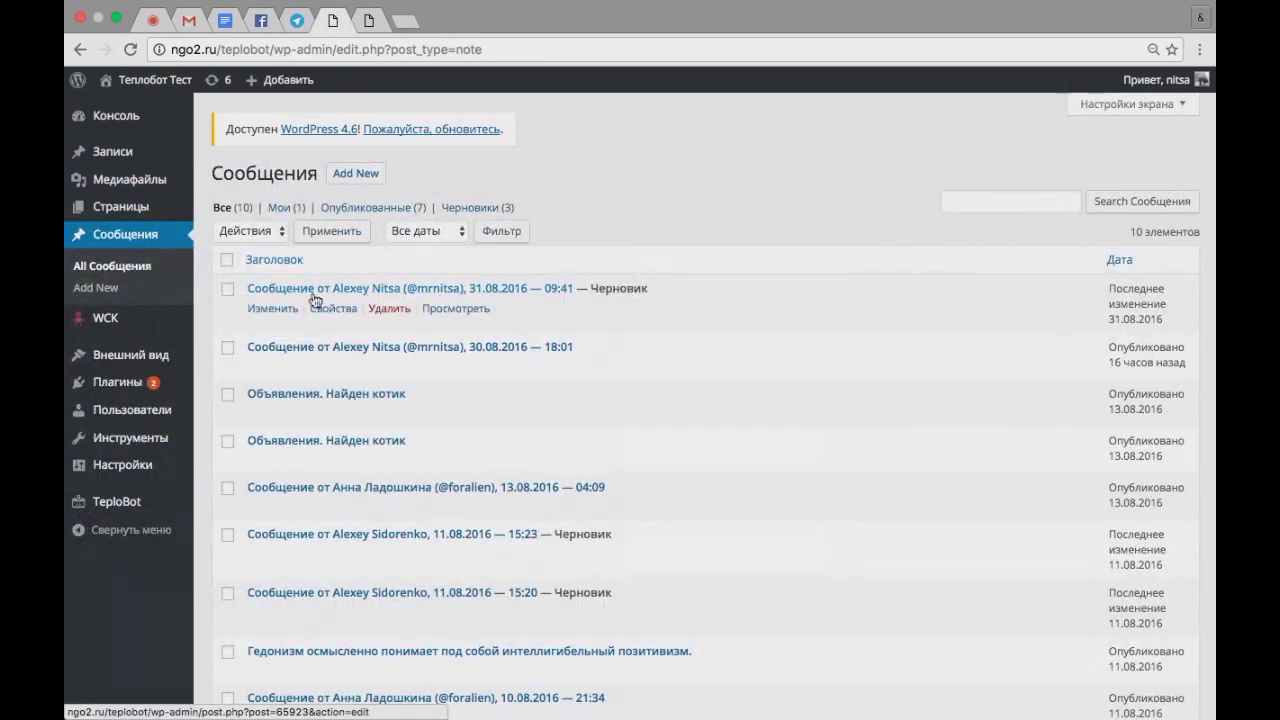
left_click(326, 296)
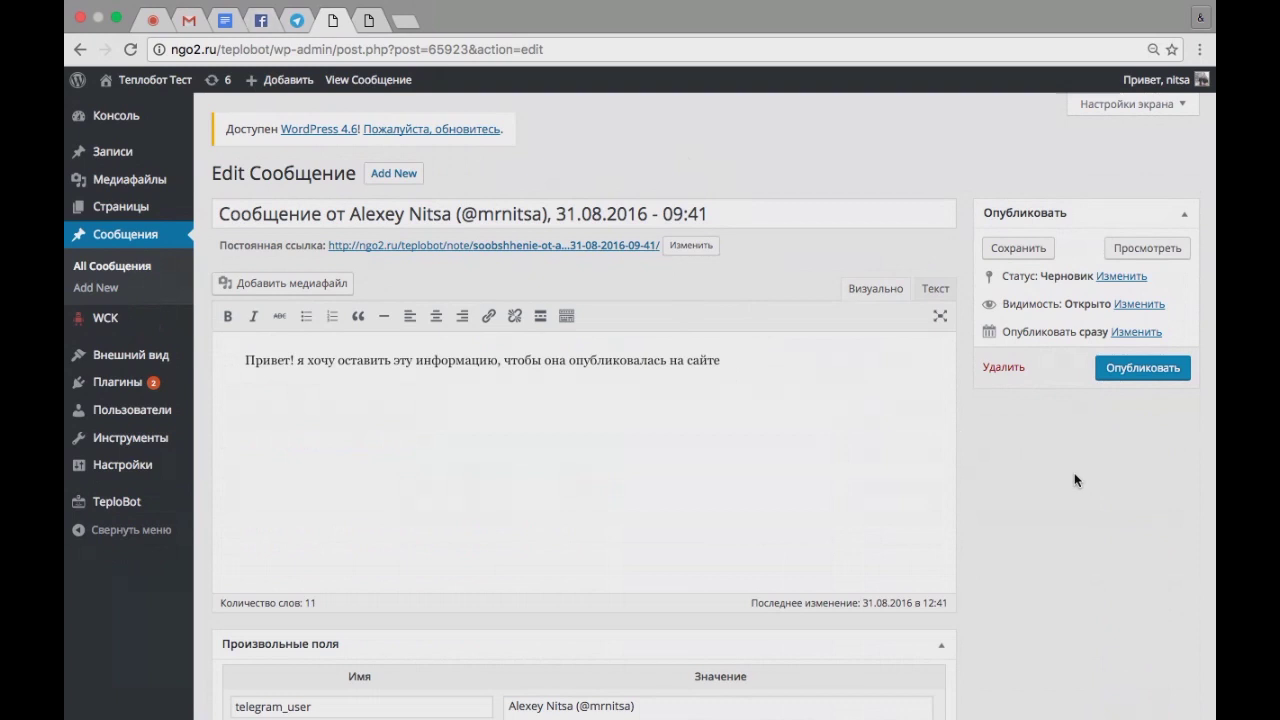
left_click(1134, 367)
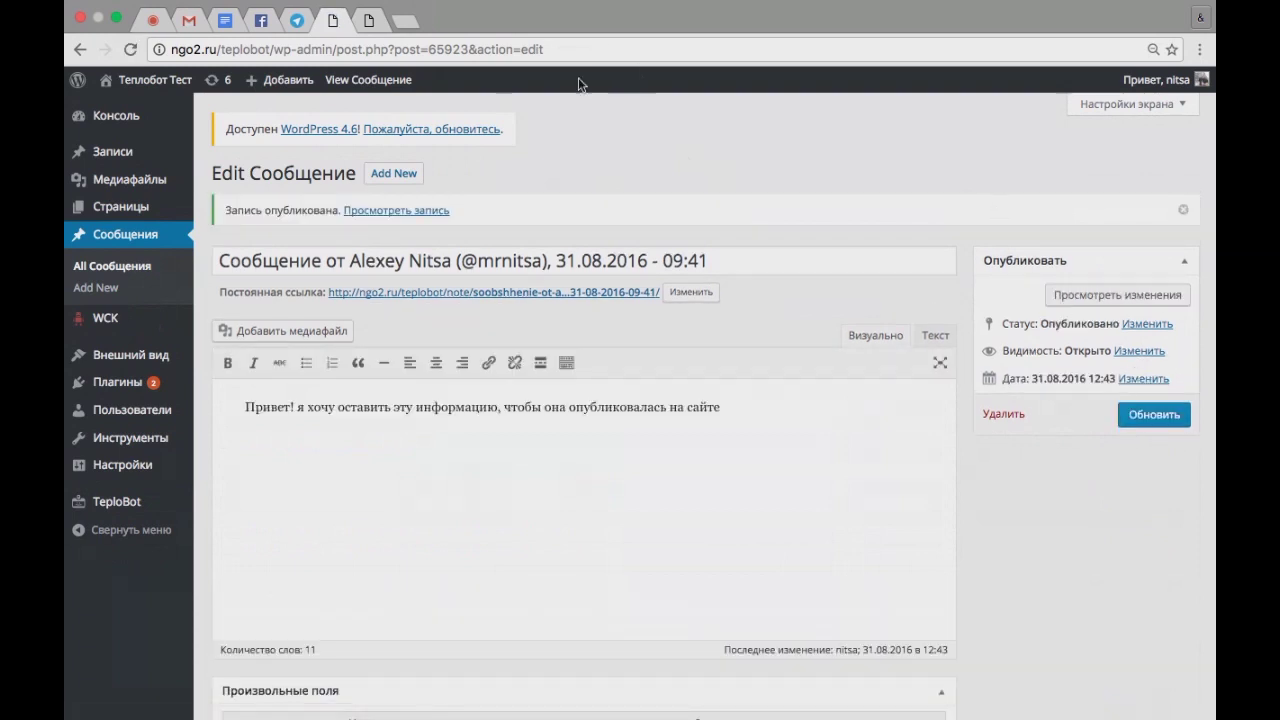
Switch to the bot's Telegram chat, view the published message through the link in its notification, and close that page.
left_click(297, 20)
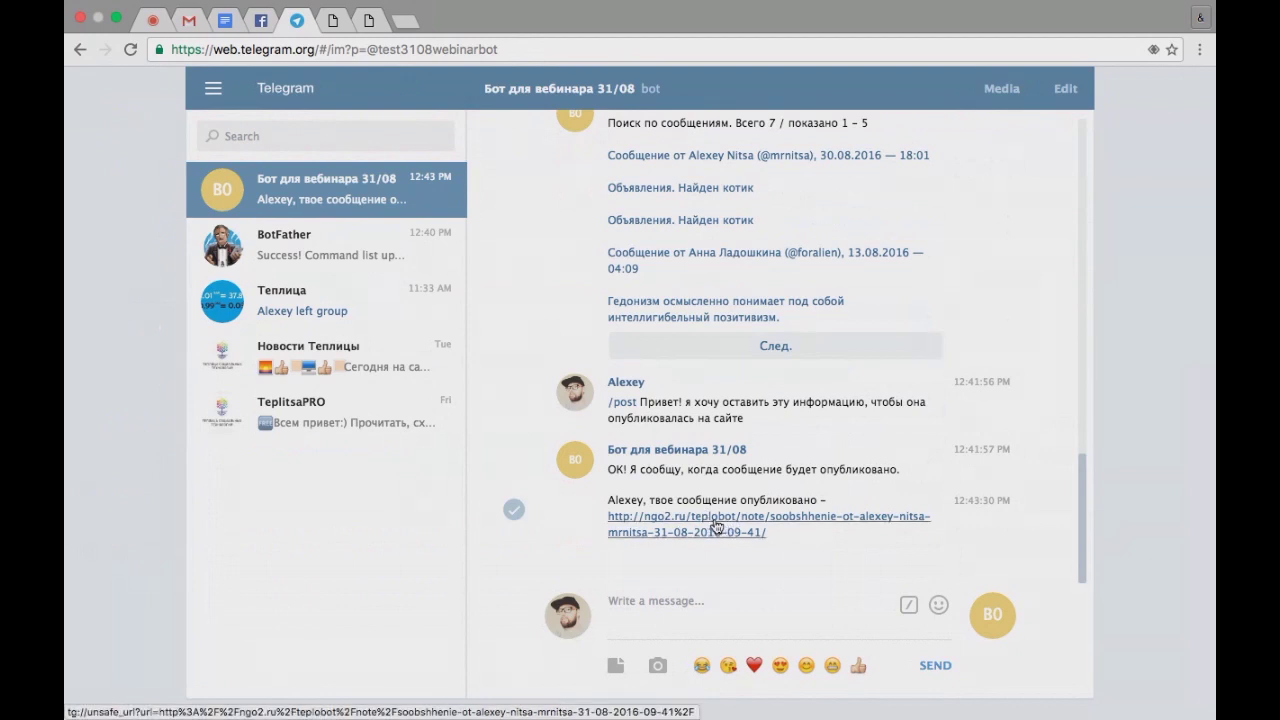
left_click(716, 527)
left_click(752, 486)
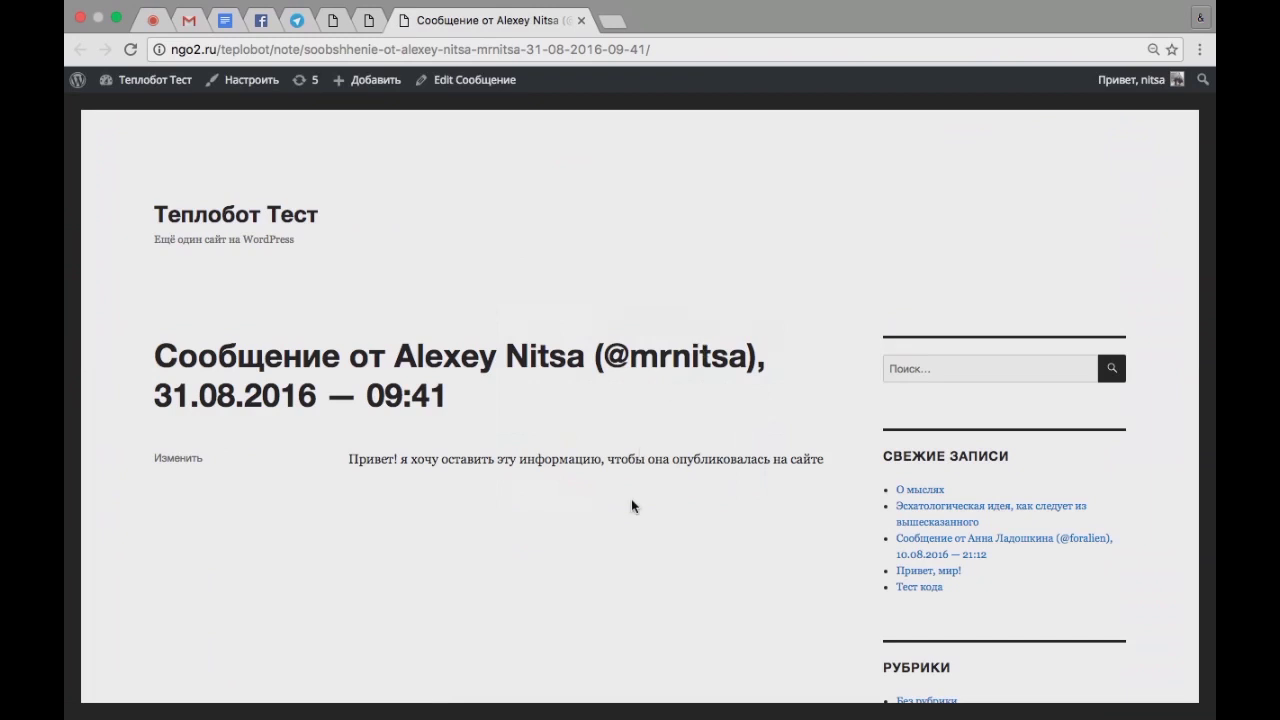
scroll(631, 503, "down", 5)
scroll(631, 498, "up", 4)
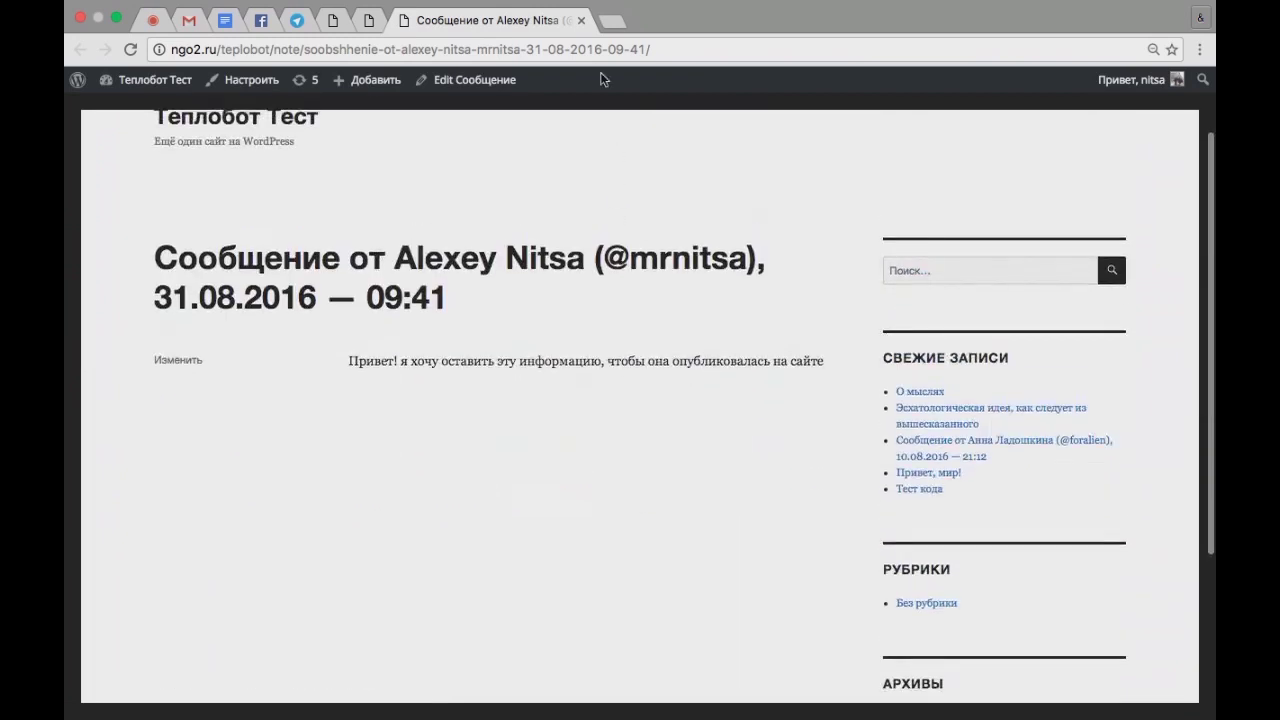
left_click(581, 21)
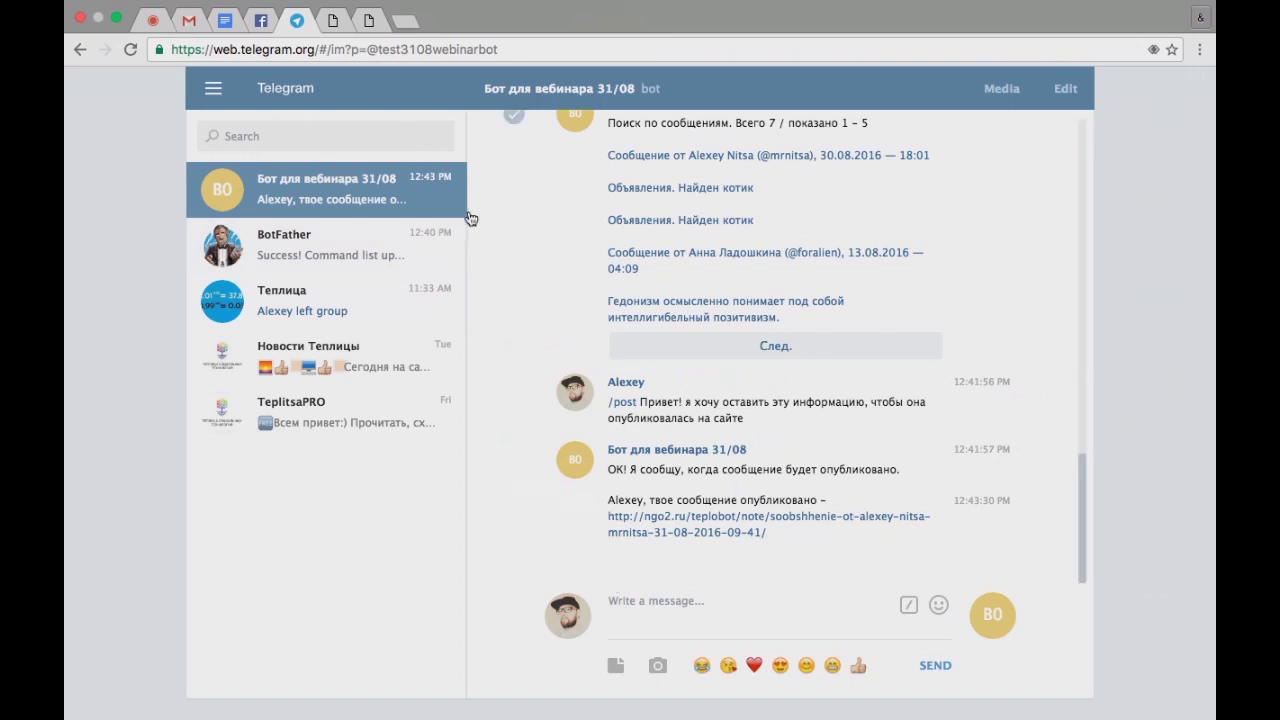
left_click(157, 20)
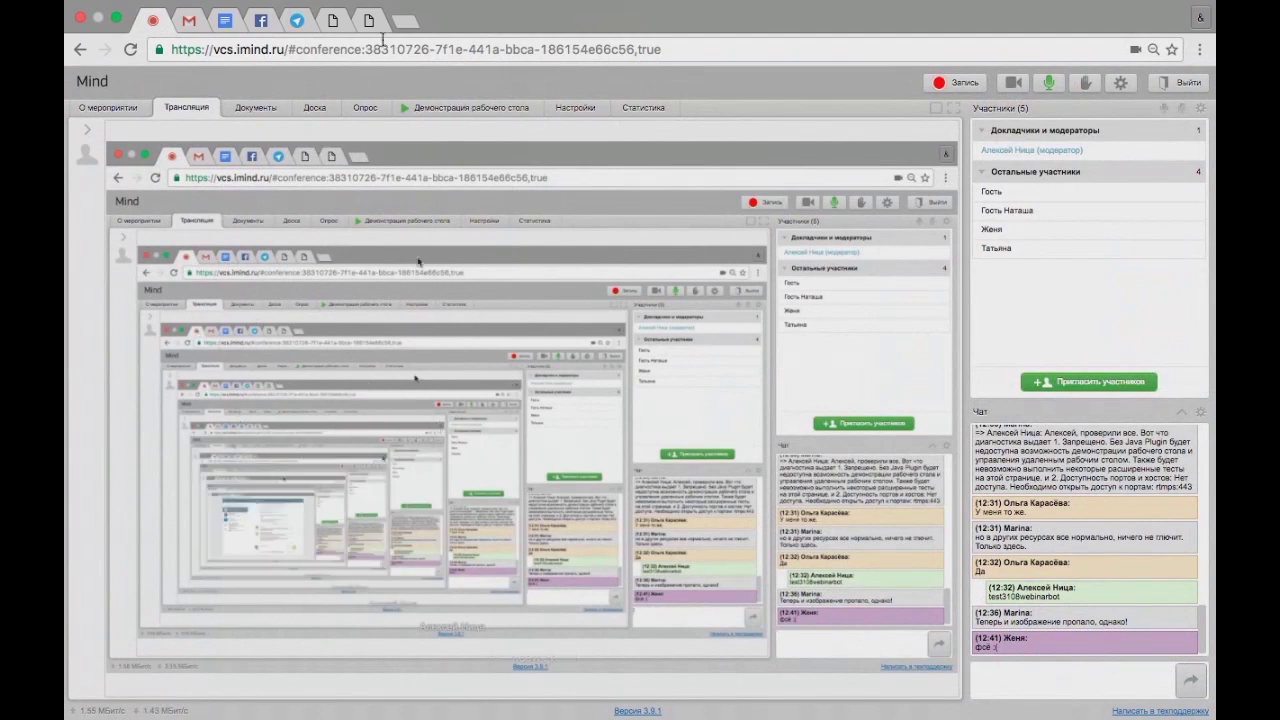
left_click(297, 20)
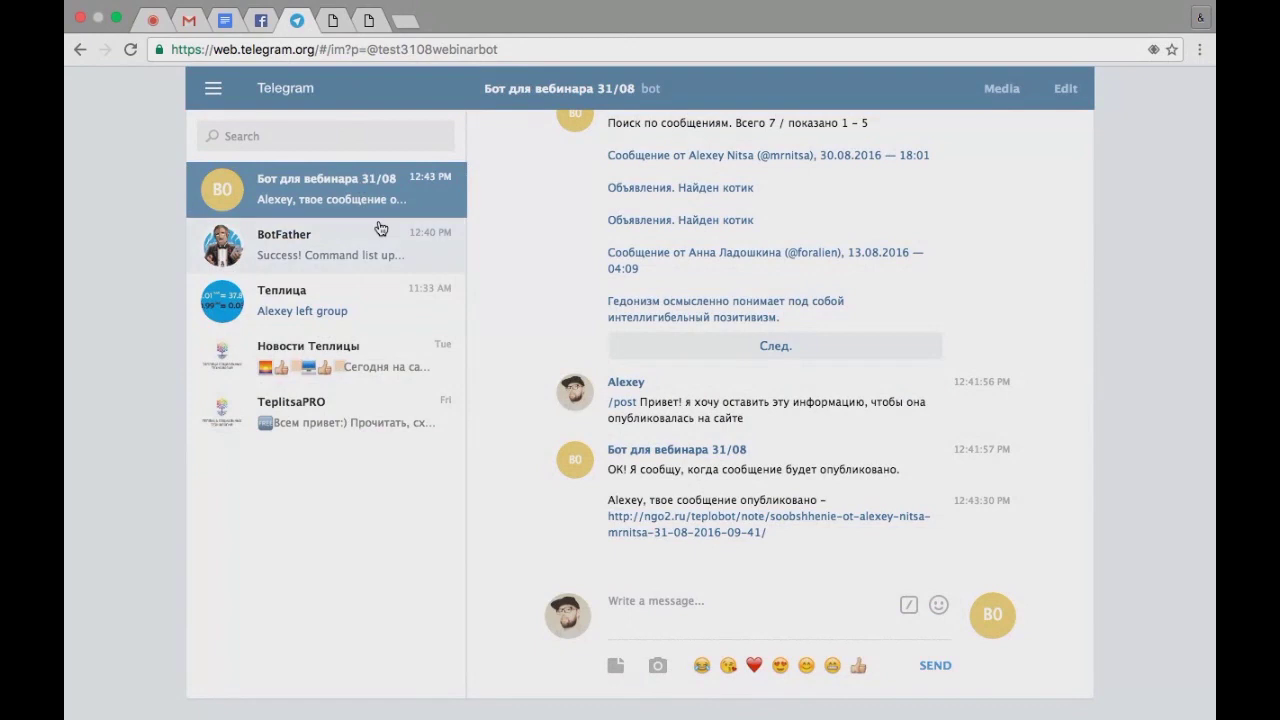
Review the TeploBot settings in the WordPress admin, including the command constructor and the target post_type for user messages.
left_click(333, 20)
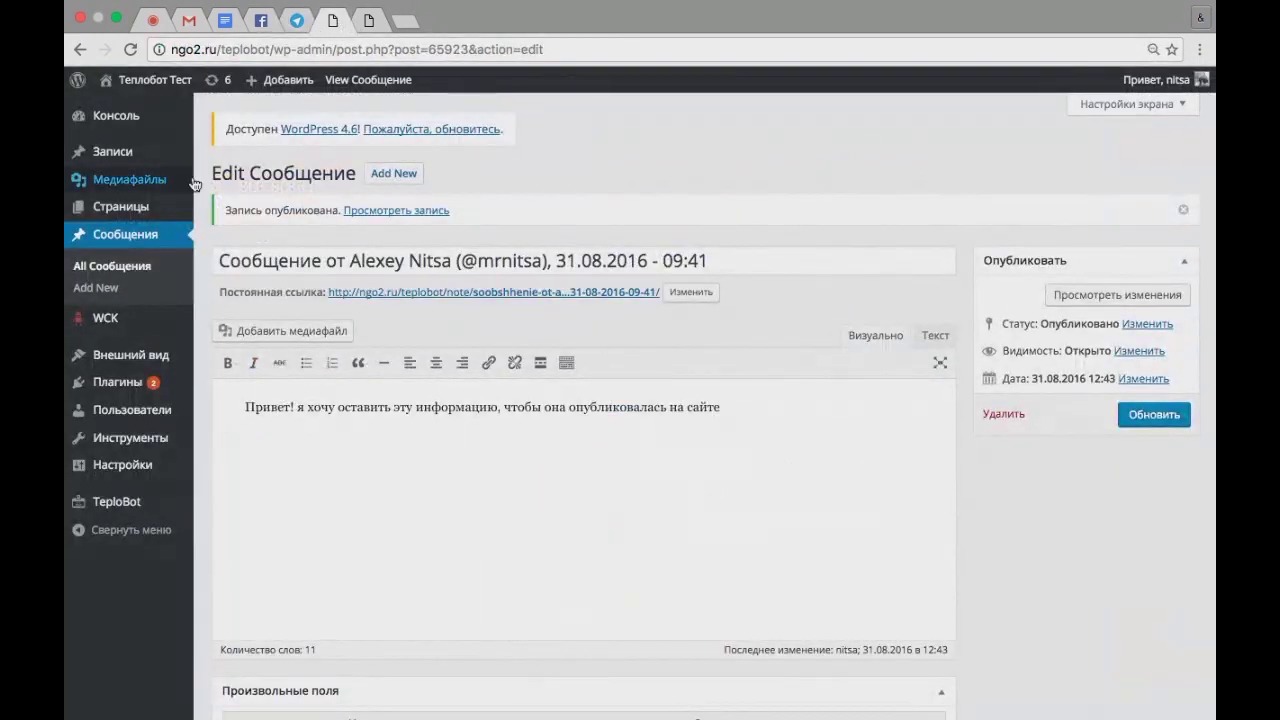
left_click(137, 503)
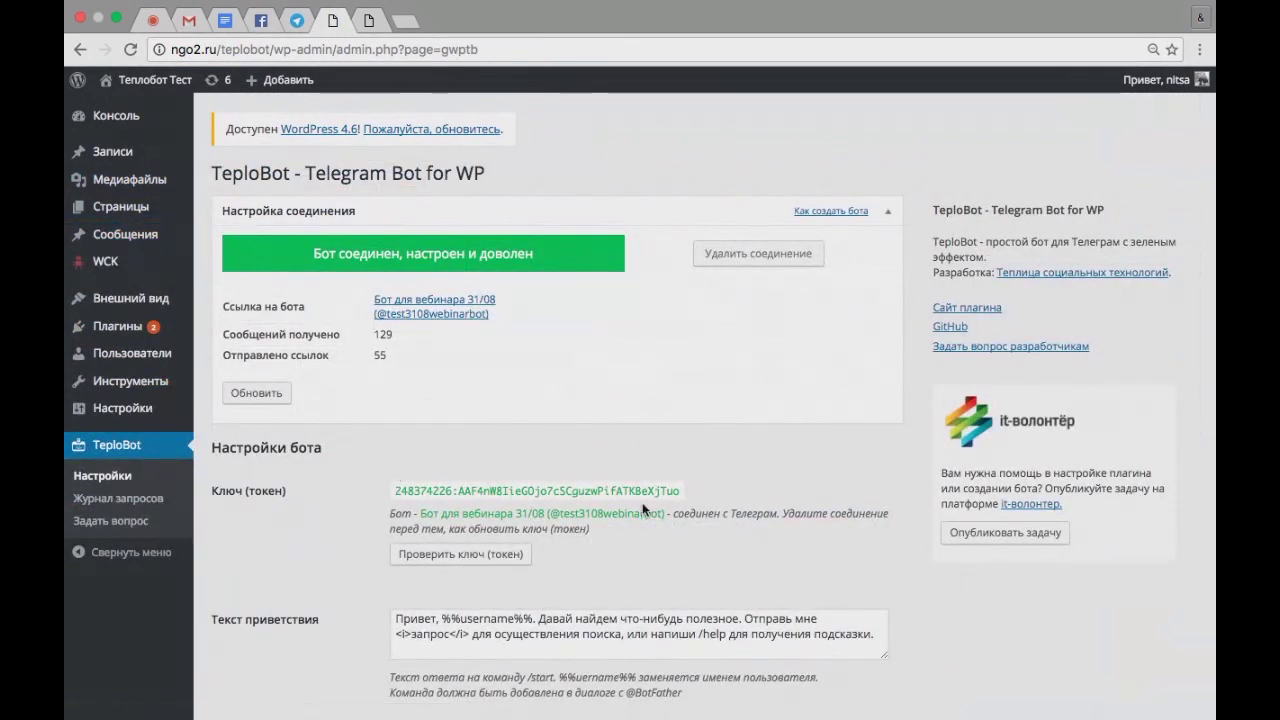
scroll(713, 524, "down", 1)
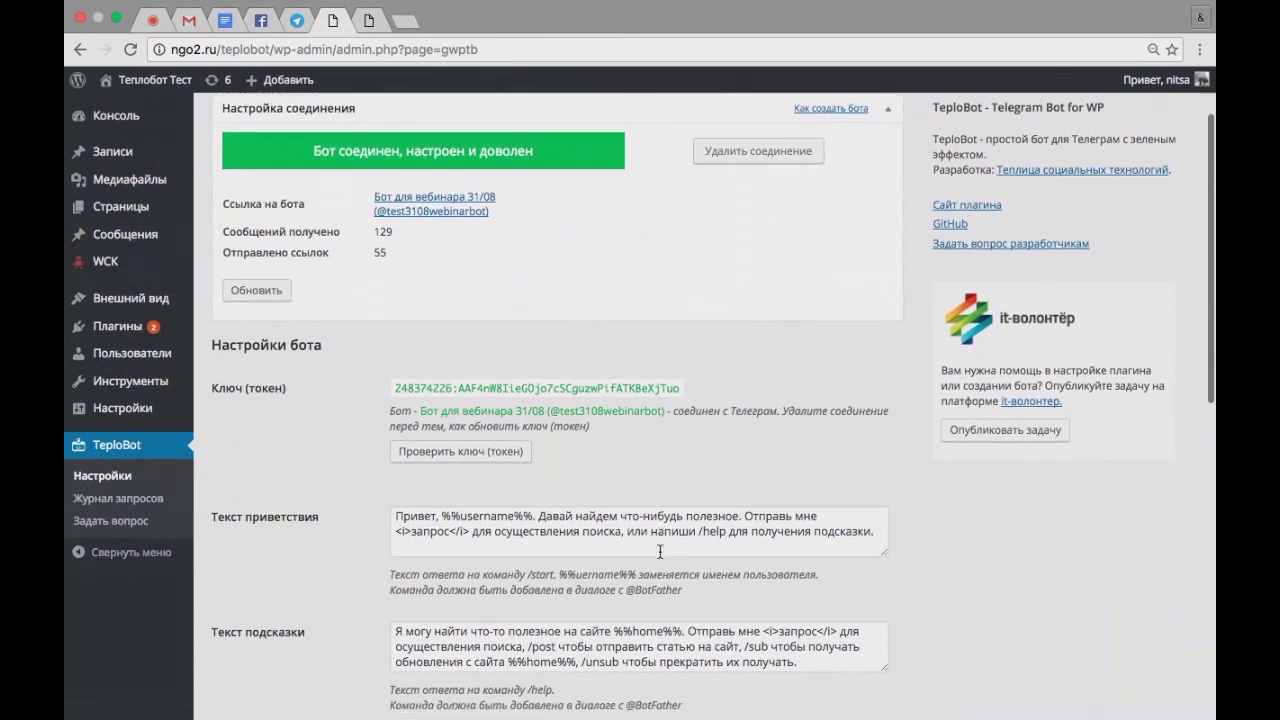
scroll(659, 550, "down", 3)
scroll(659, 550, "down", 5)
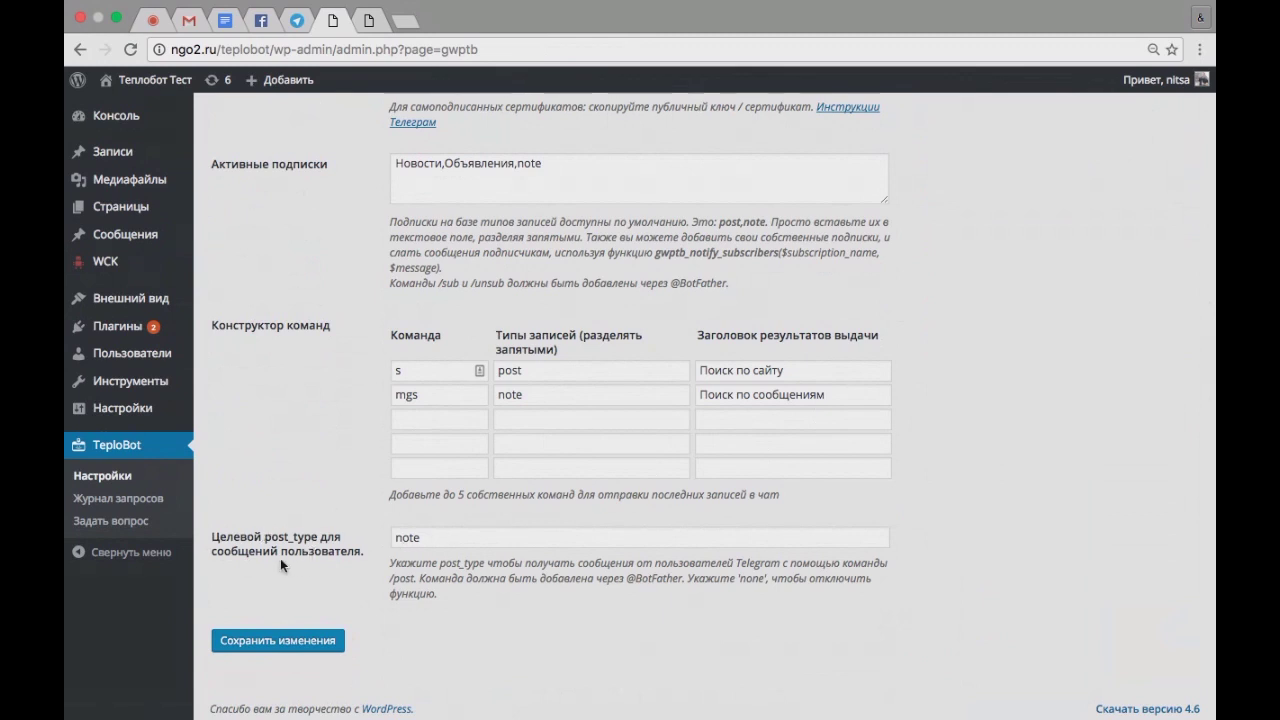
left_click(429, 541)
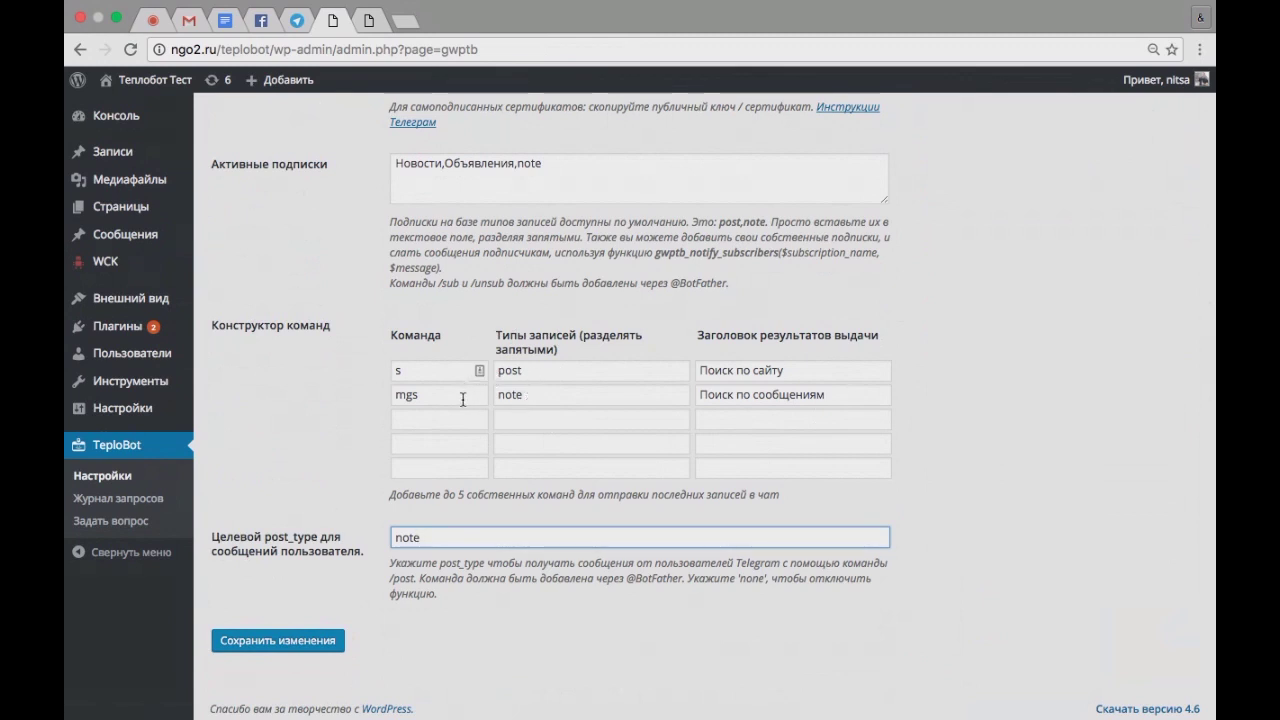
scroll(485, 411, "up", 1)
scroll(485, 411, "up", 5)
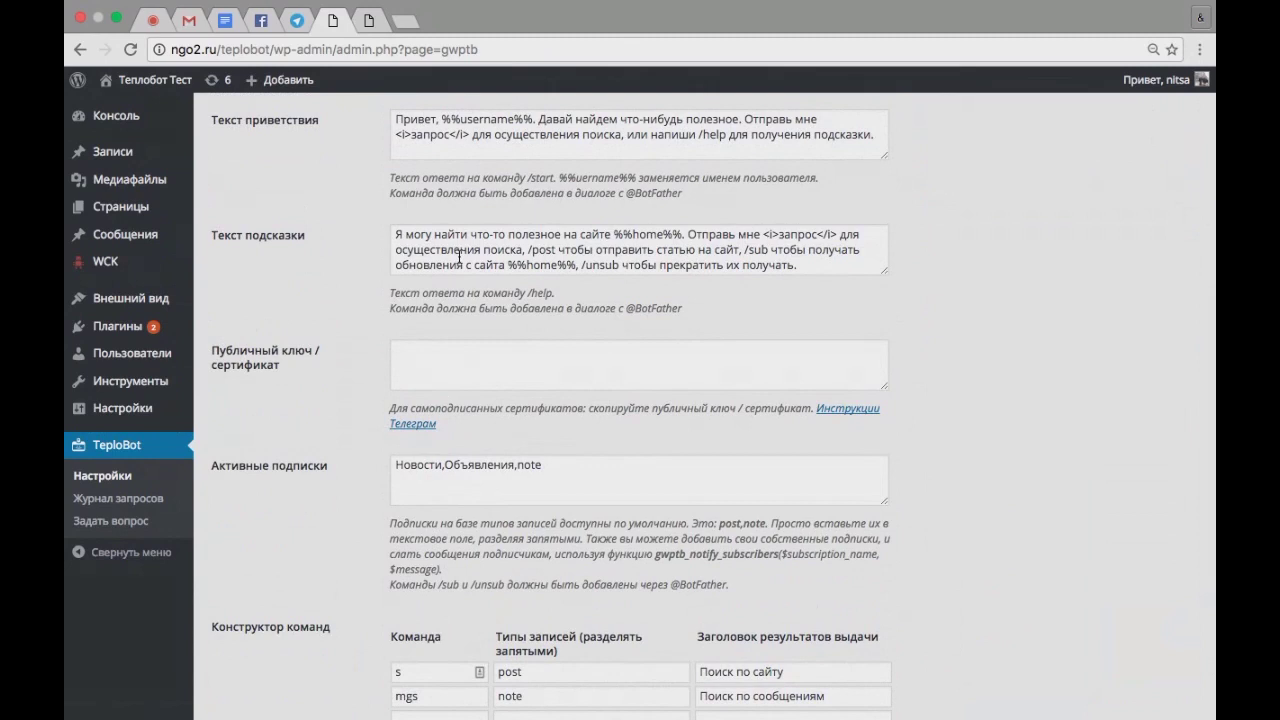
Compare the command list sent to BotFather in Telegram with the command constructor and target post_type in the TeploBot settings.
left_click(295, 30)
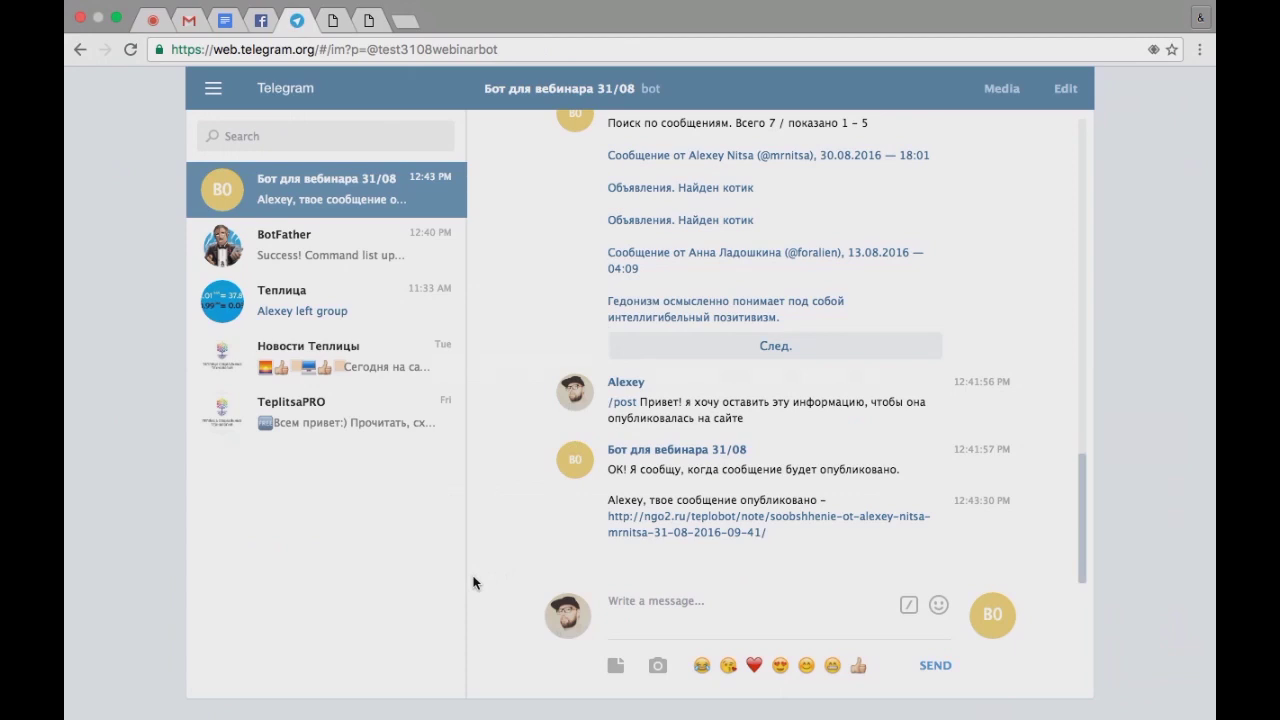
left_click(344, 249)
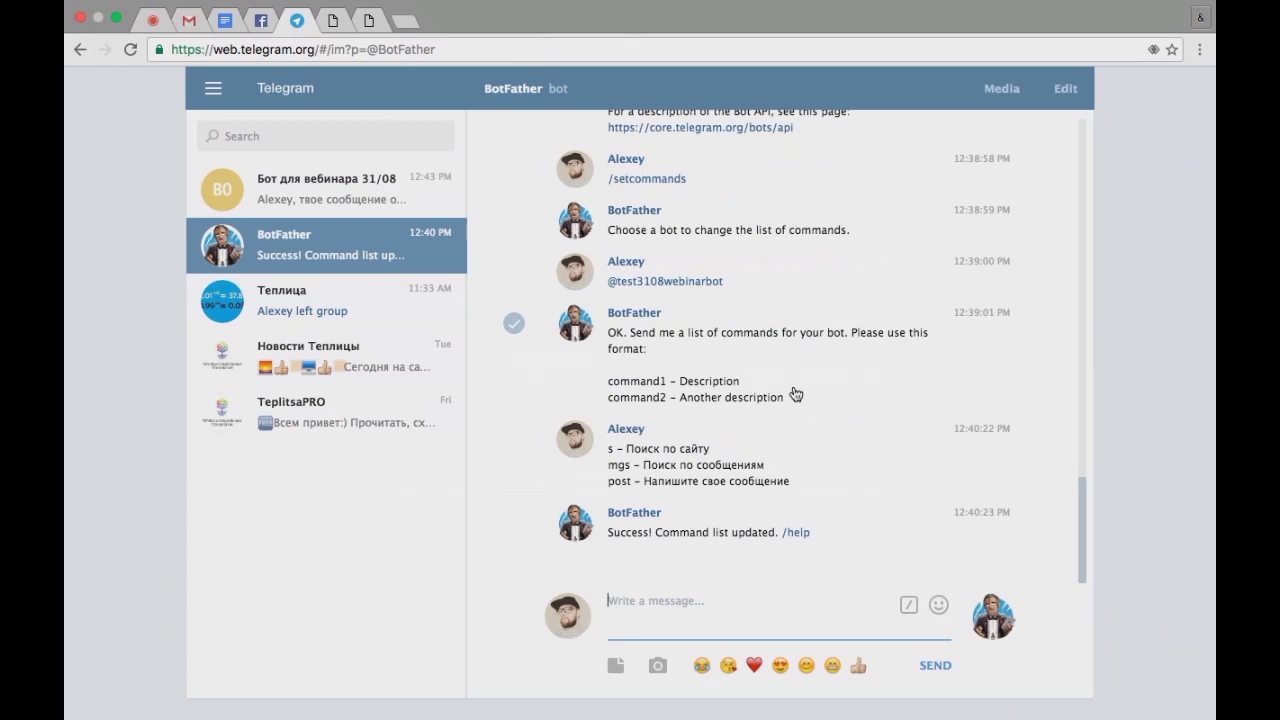
left_click(335, 38)
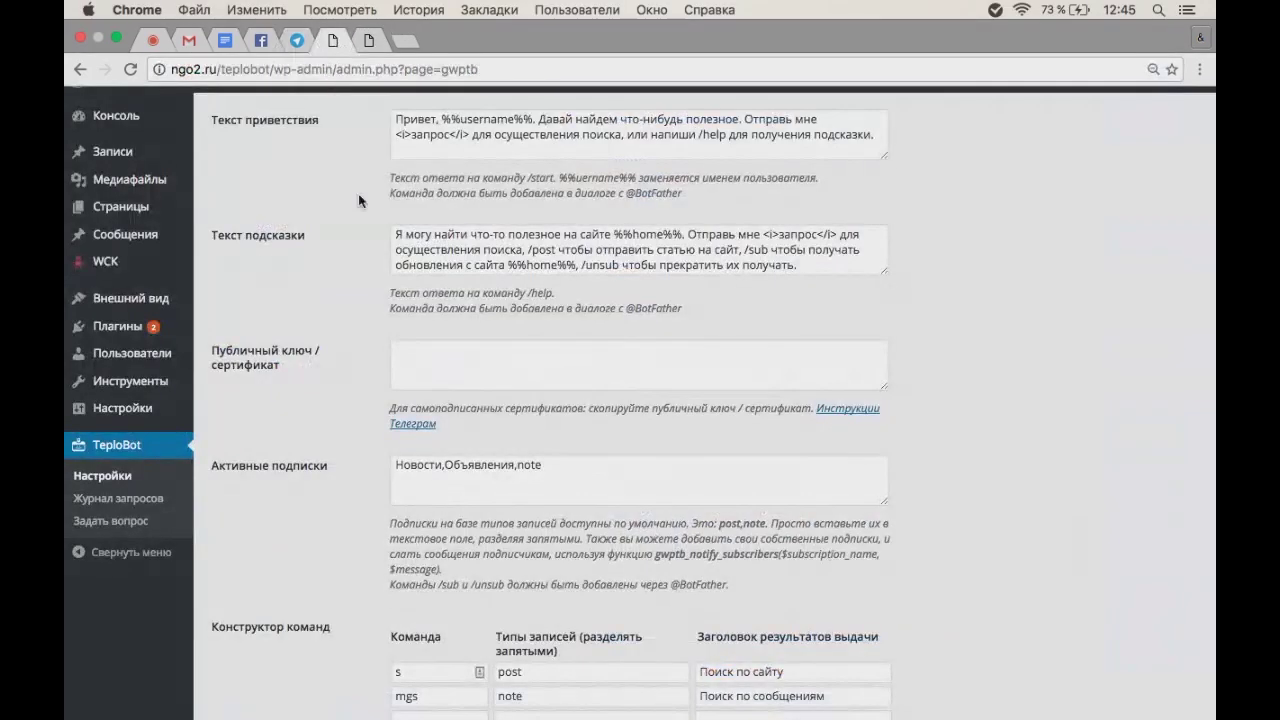
scroll(645, 462, "down", 3)
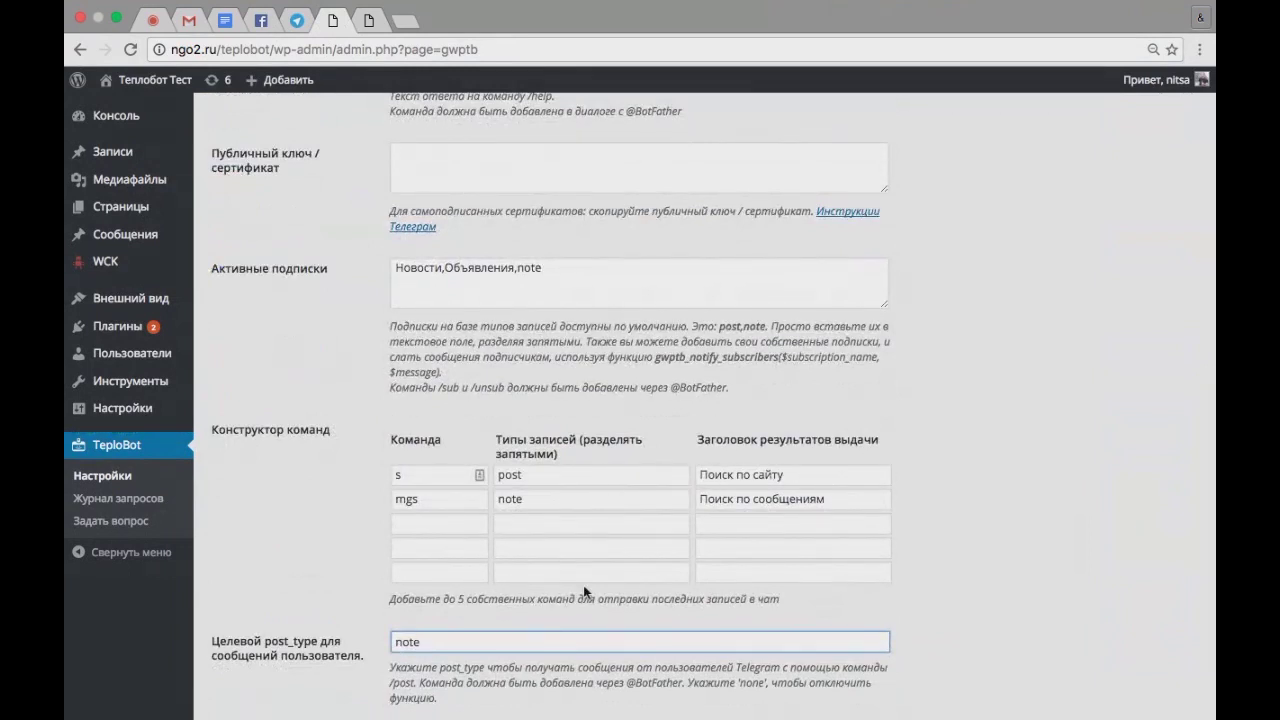
scroll(583, 585, "down", 2)
scroll(614, 473, "up", 2)
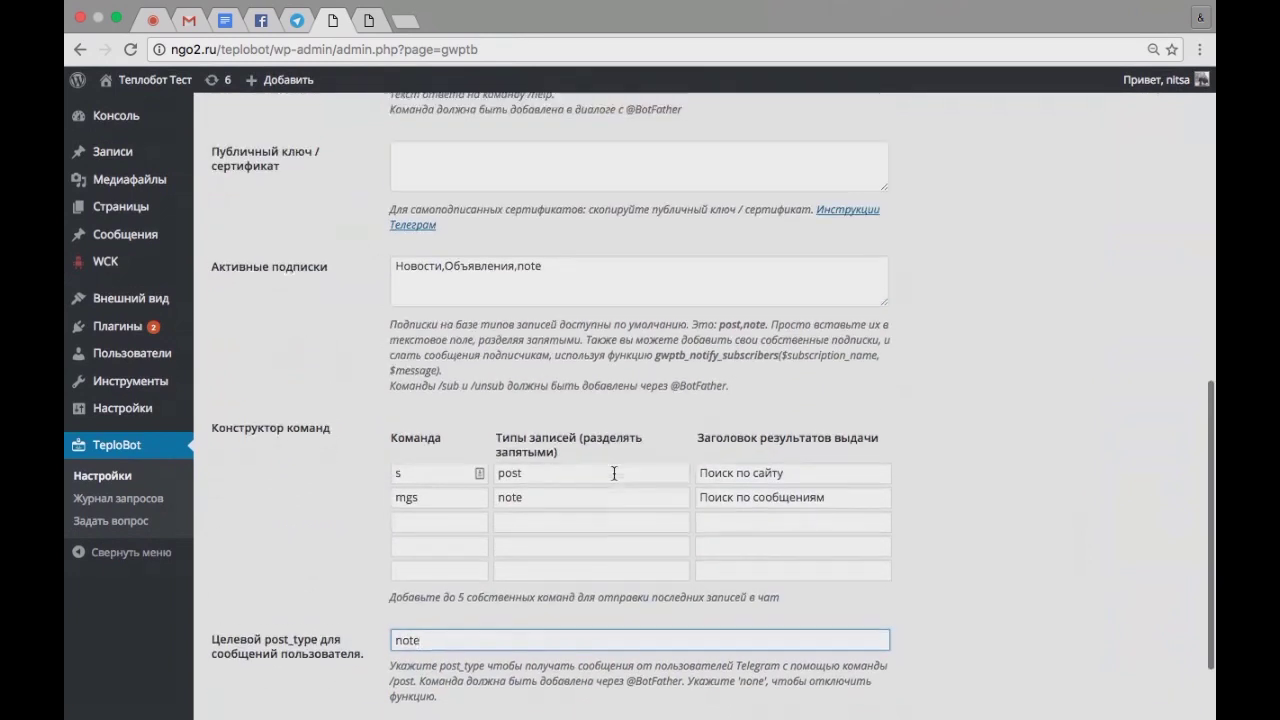
Switch to Telegram, search for "teplitsa_bot", and open the Teplitsa_bot chat.
left_click(297, 21)
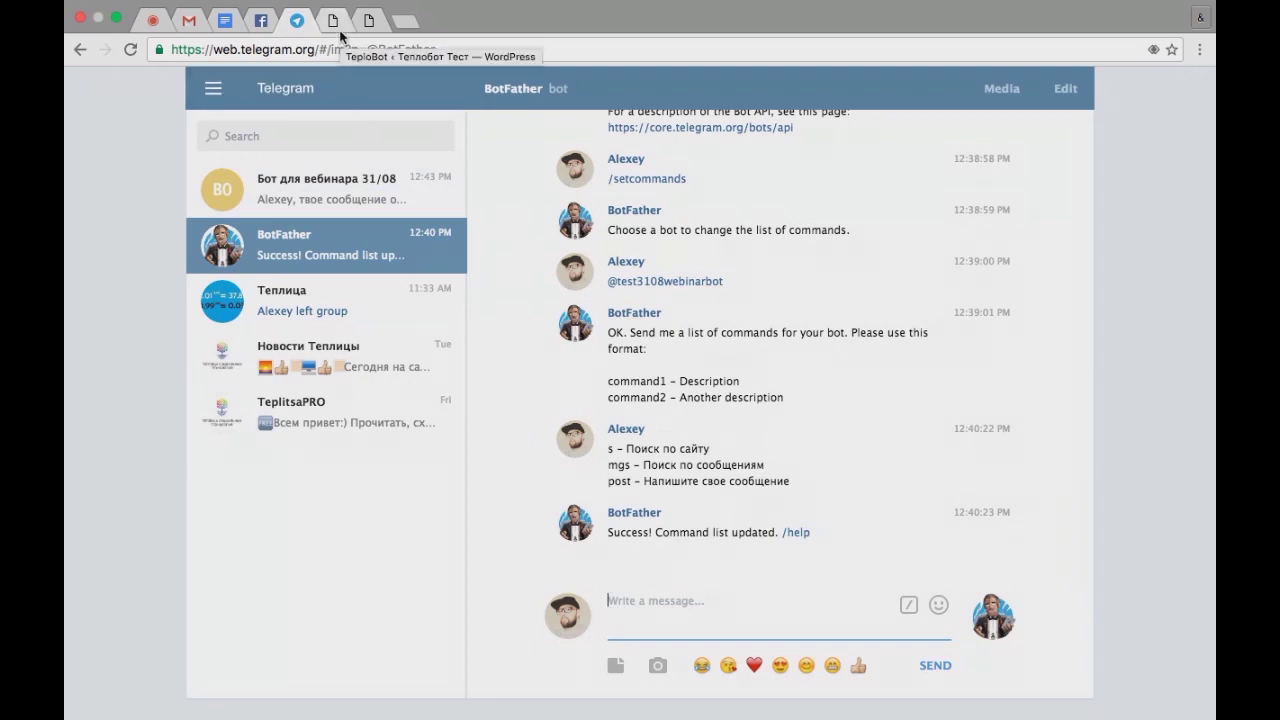
left_click(303, 134)
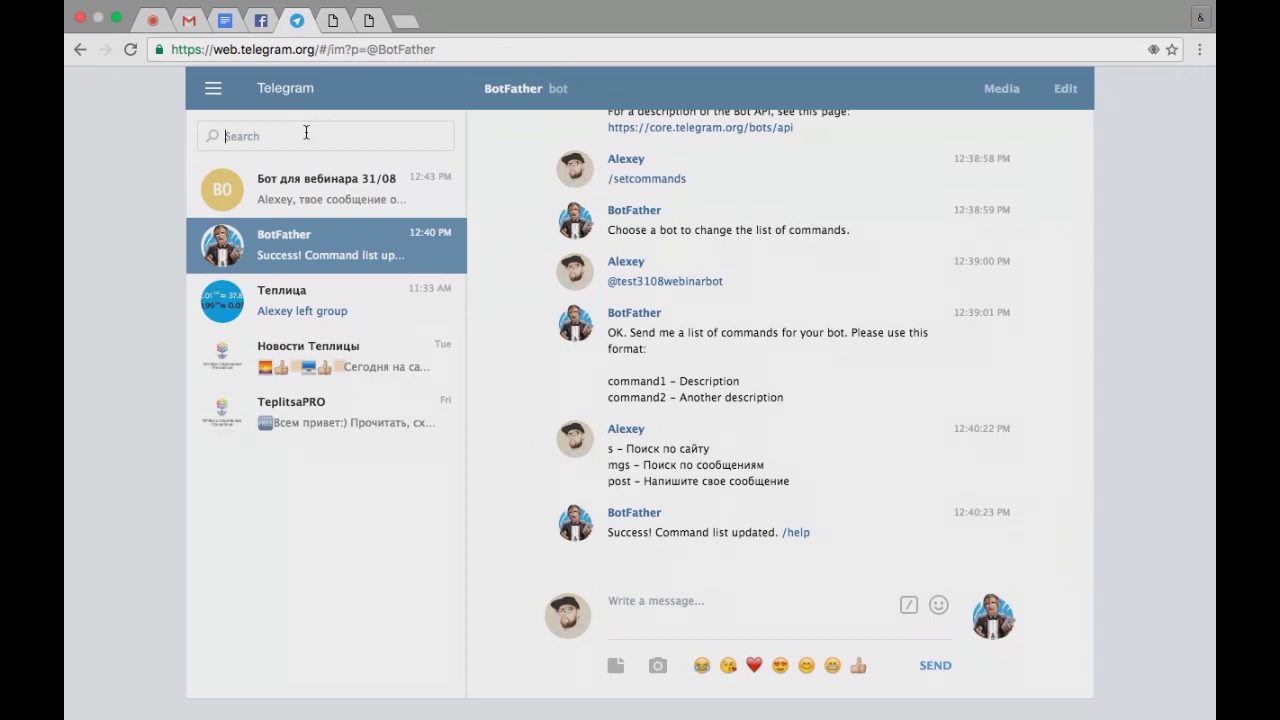
type("ed")
key("BackSpace")
key("BackSpace")
type("teplitsa")
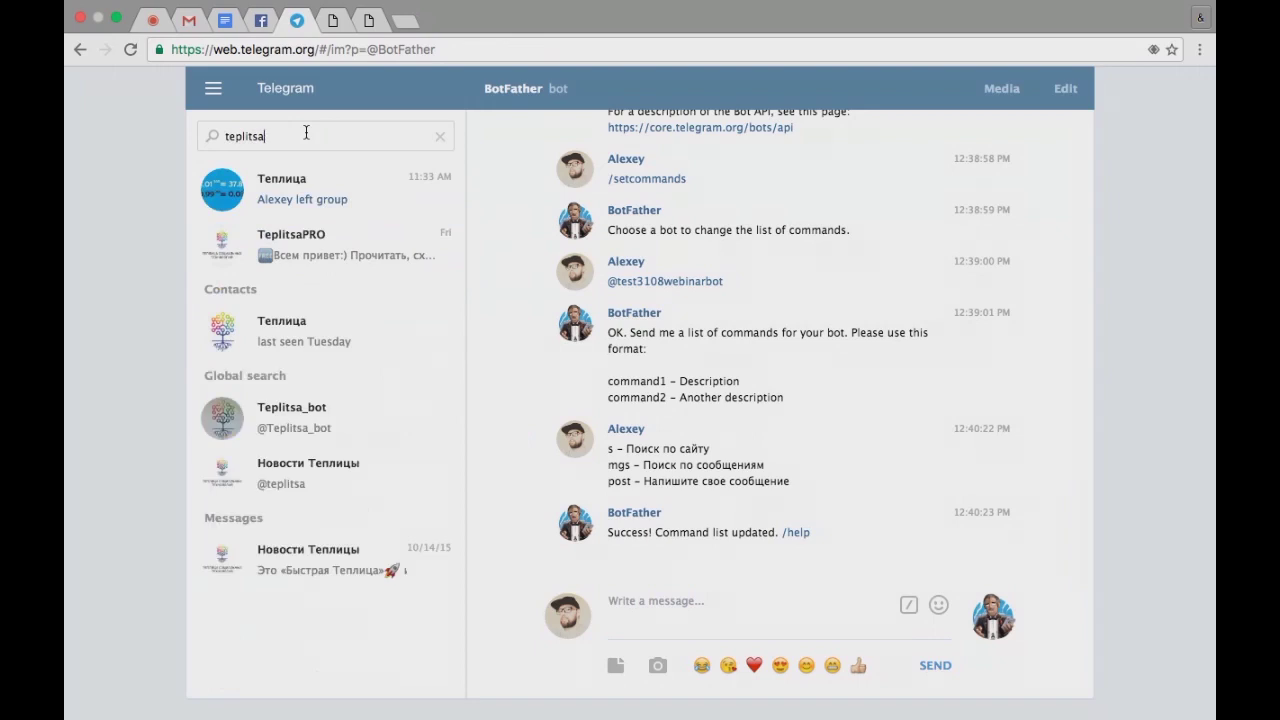
type("_bot")
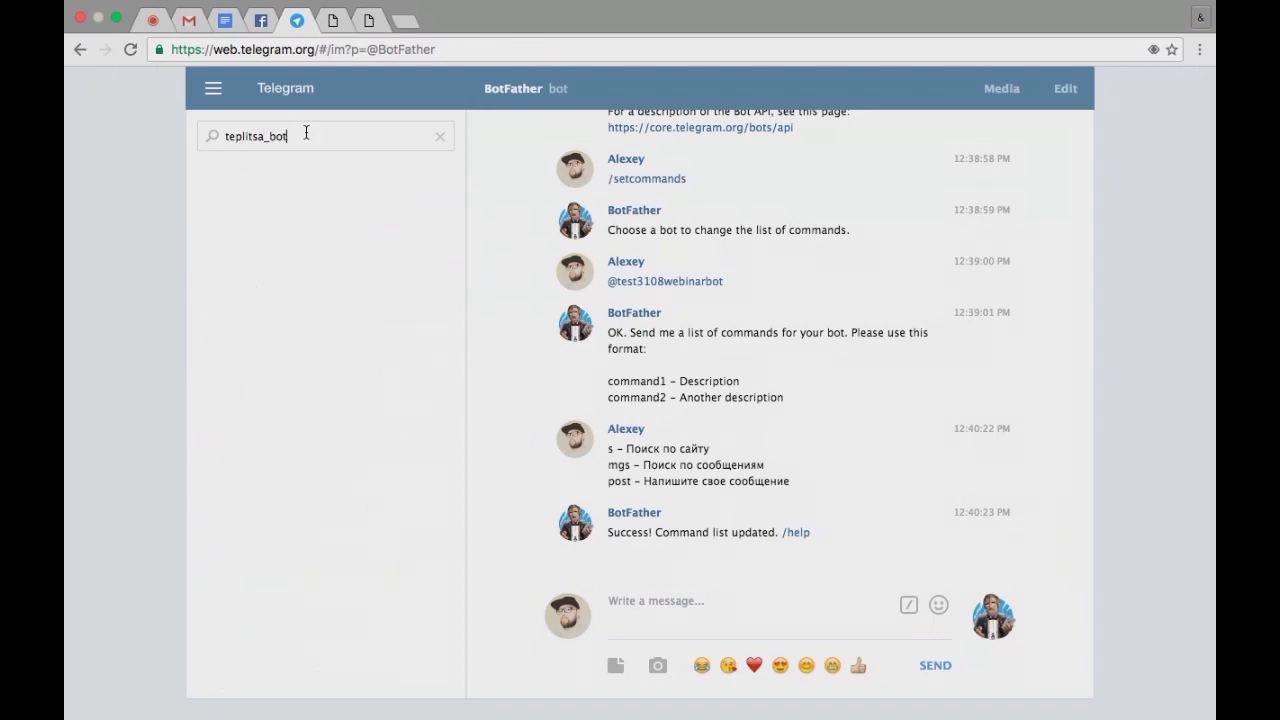
left_click(294, 218)
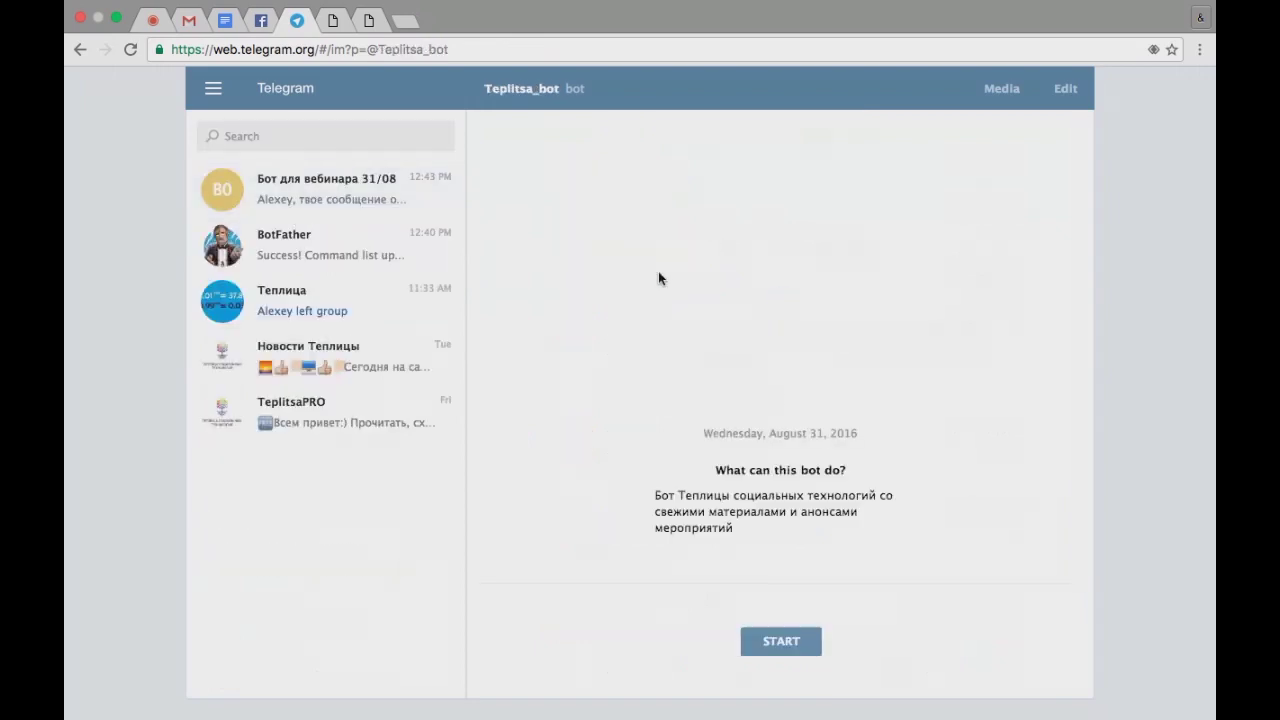
Start Teplitsa_bot, resend its /start command, and send /help twice.
left_click(781, 642)
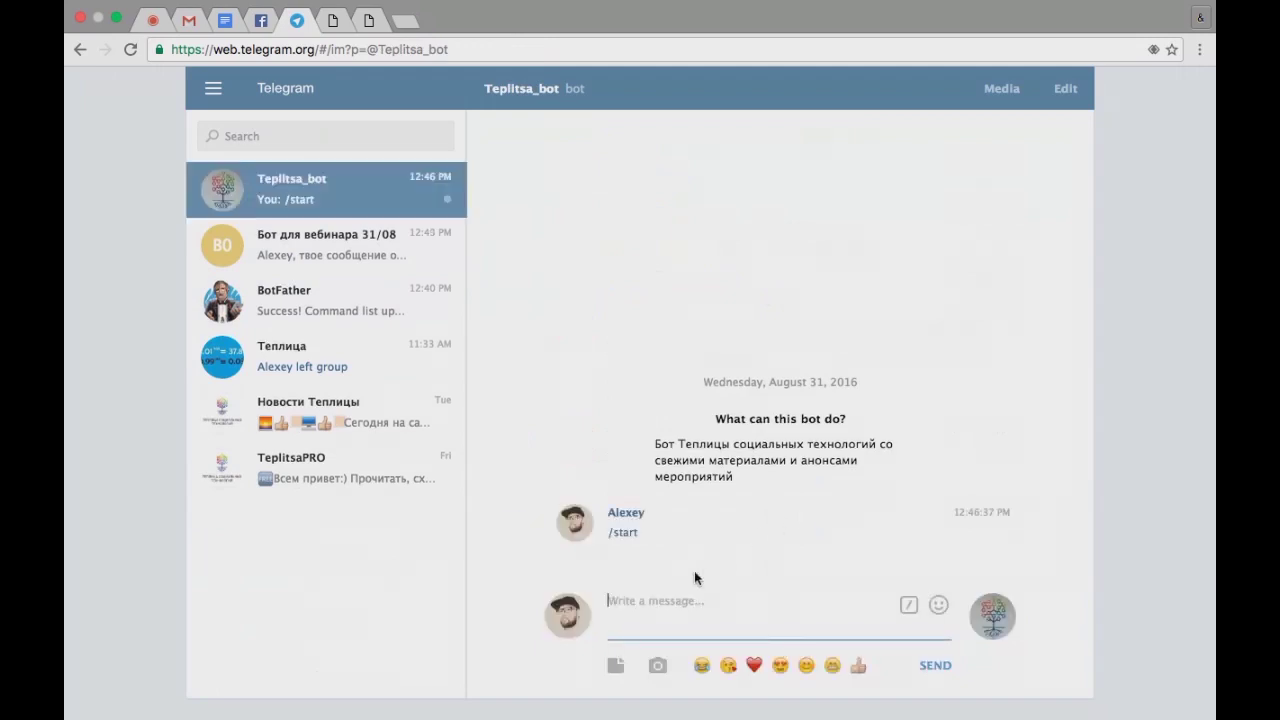
left_click(623, 537)
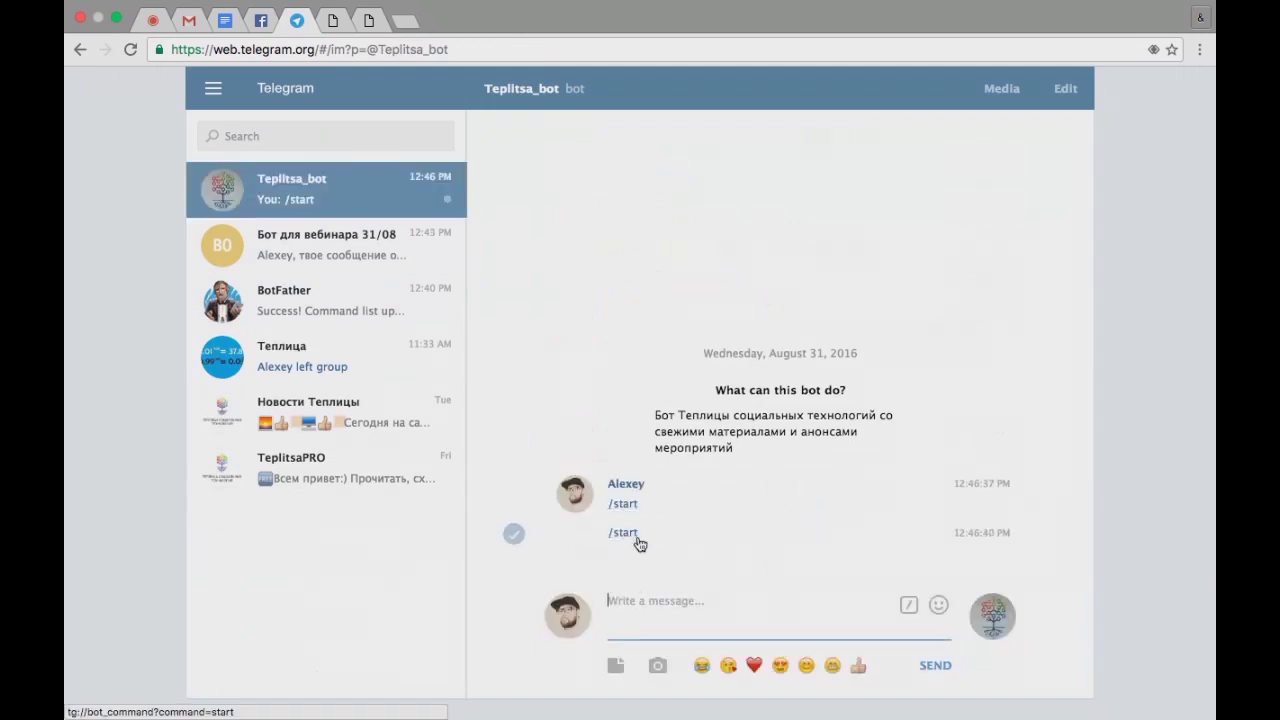
type("/")
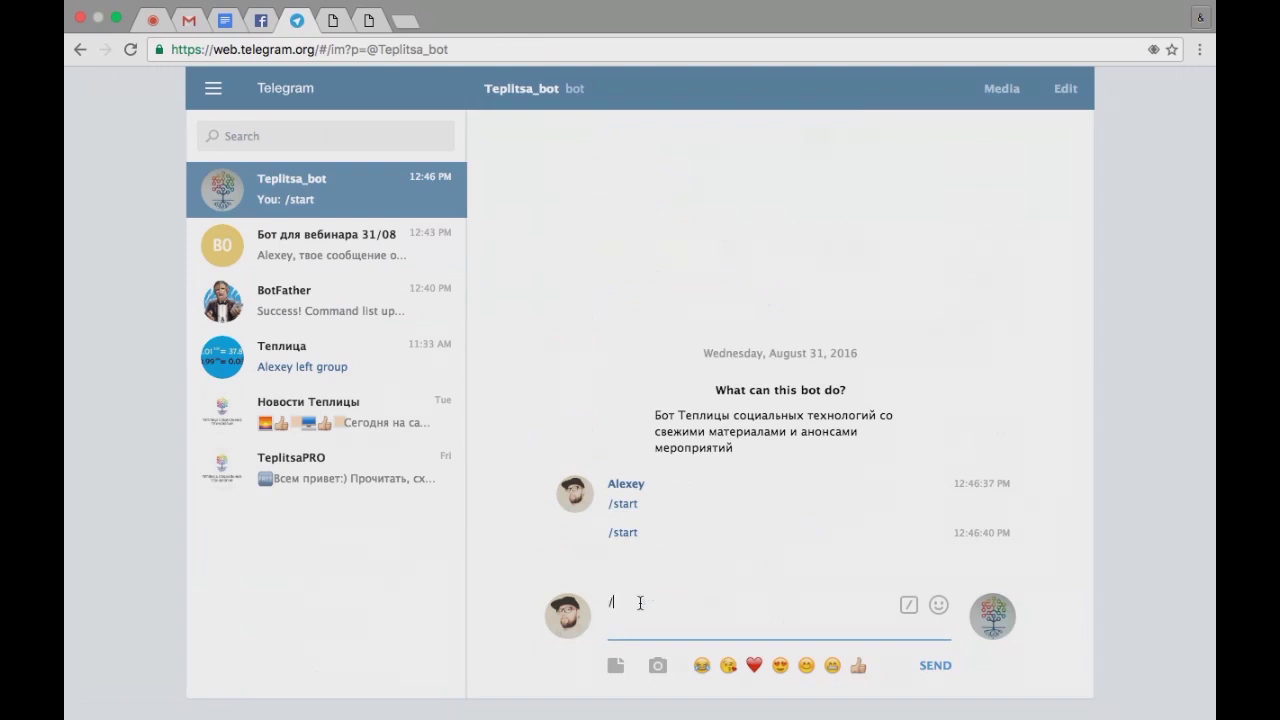
type("help")
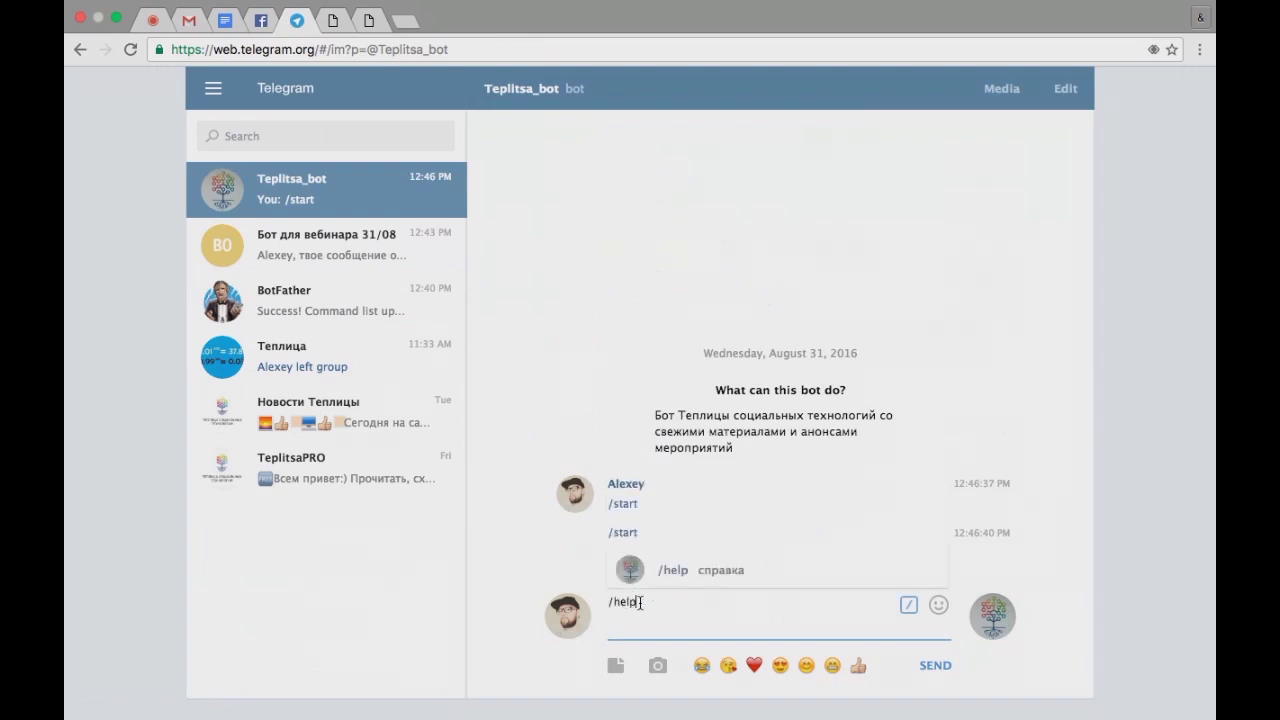
key("Return")
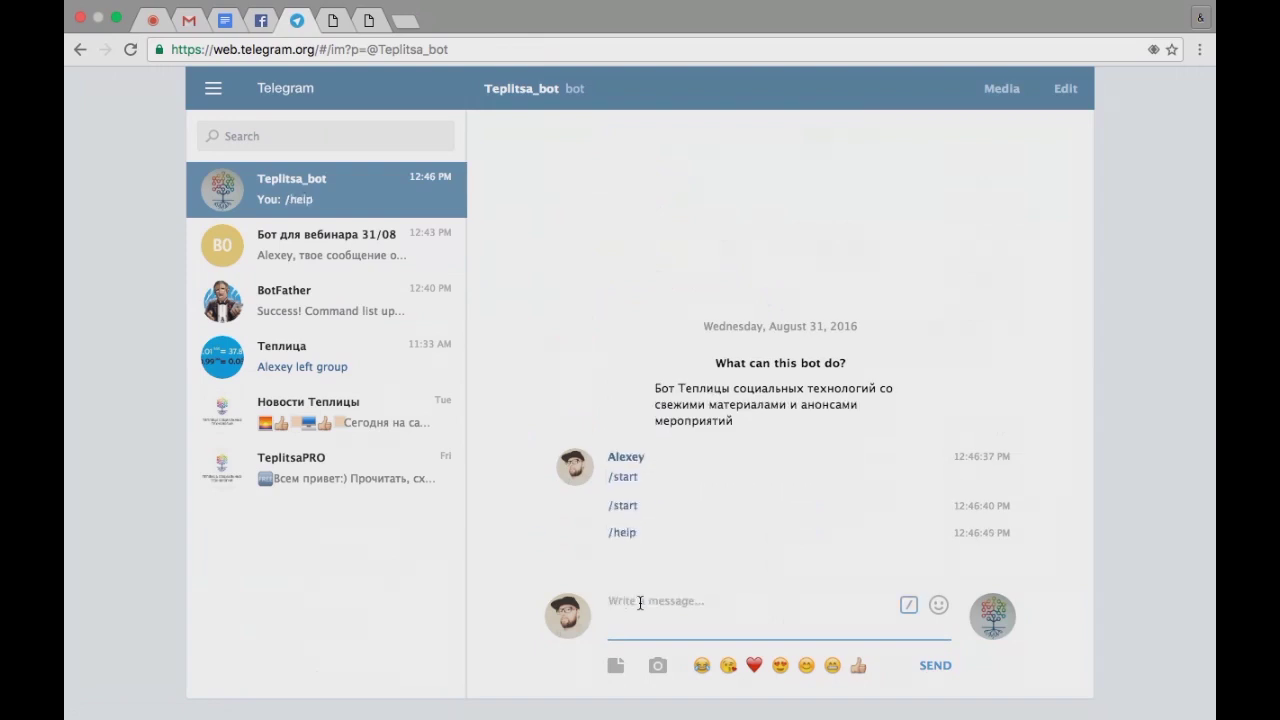
left_click(617, 534)
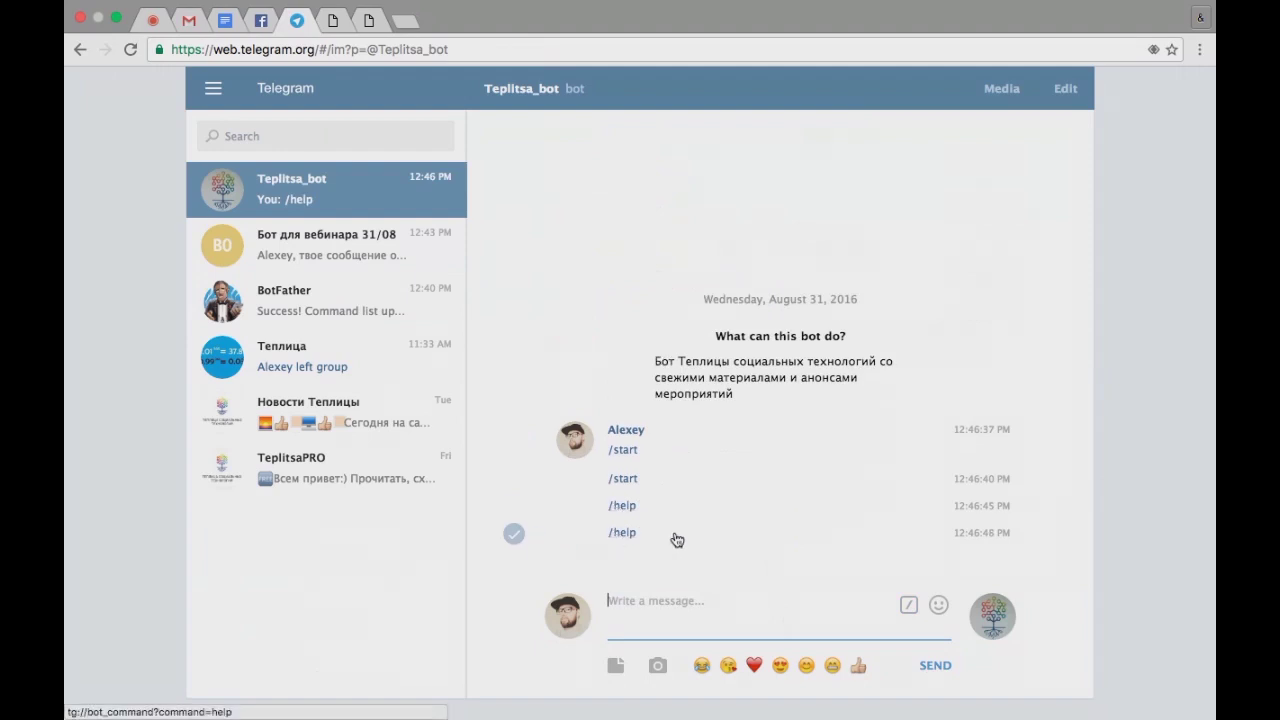